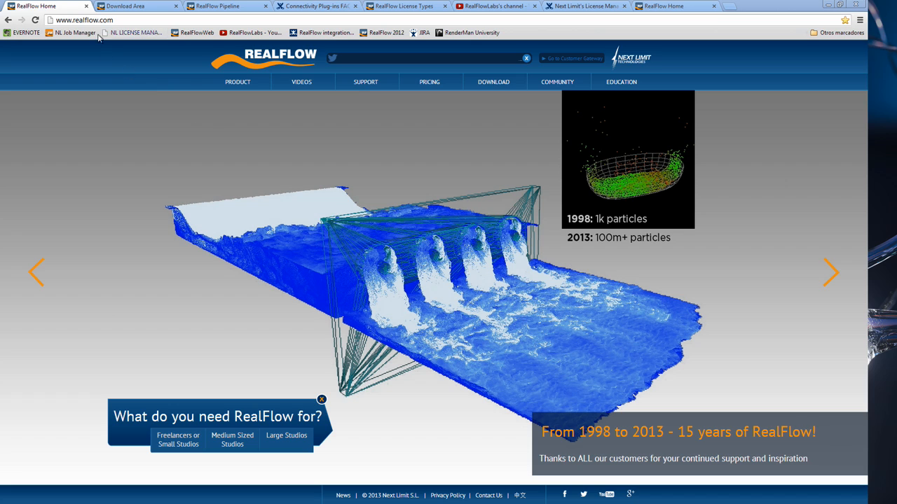
- Review the RealFlow 2013 demo download form on the RealFlow site and the RealFlow pipeline page
click(484, 82)
click(316, 321)
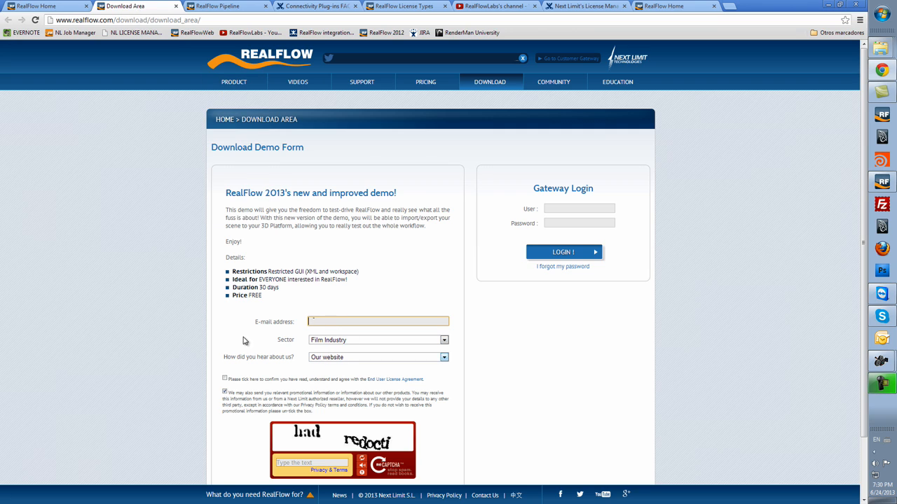
scroll(252, 350, down, 1)
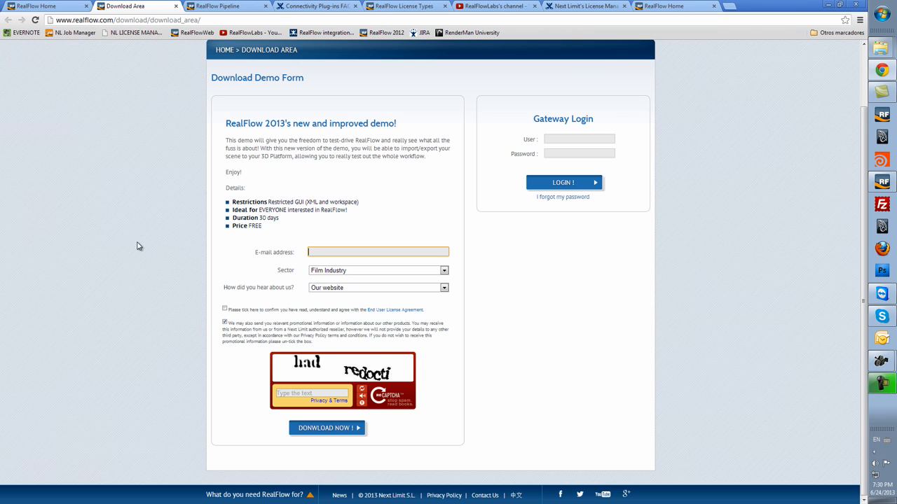
click(219, 10)
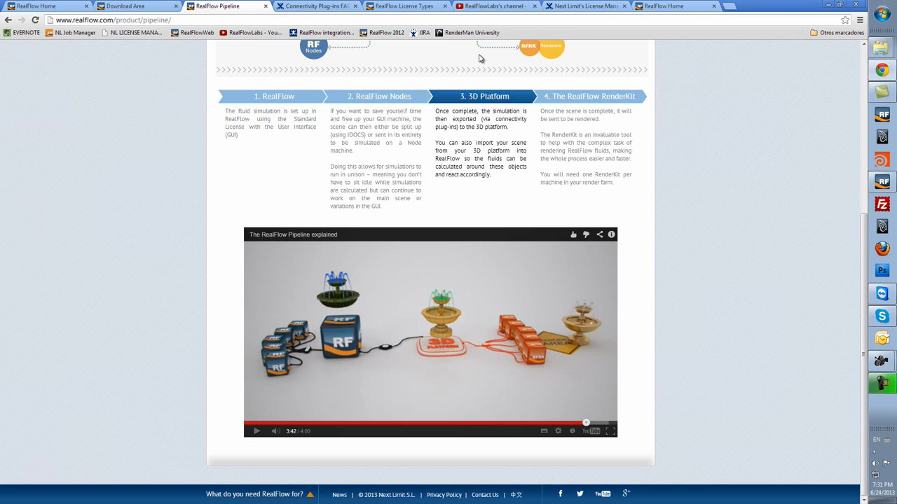
- Examine the Connectivity Plug-ins FAQs table for plug-in availability across 3D platforms, versions and operating systems
click(315, 5)
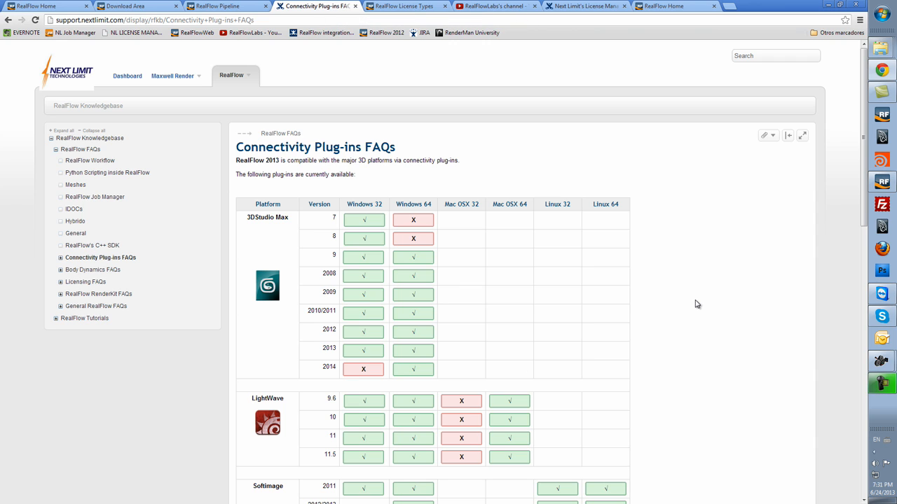
scroll(697, 303, down, 1)
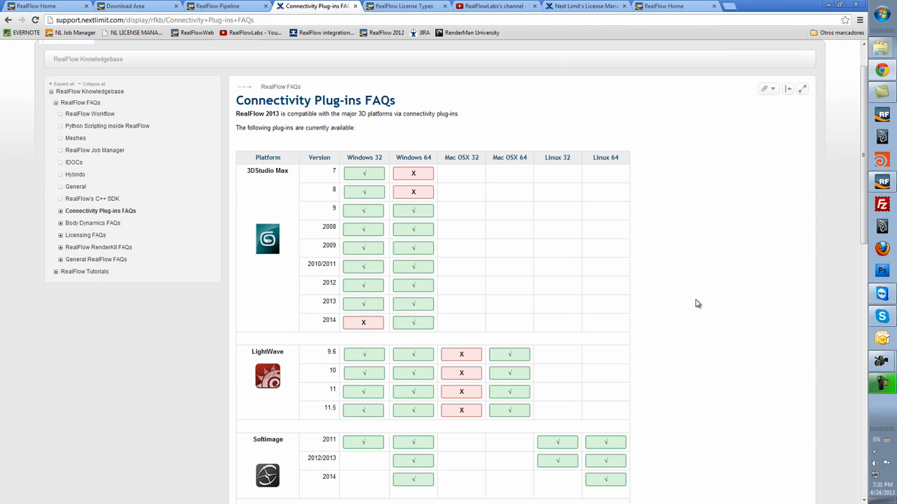
scroll(697, 301, down, 1)
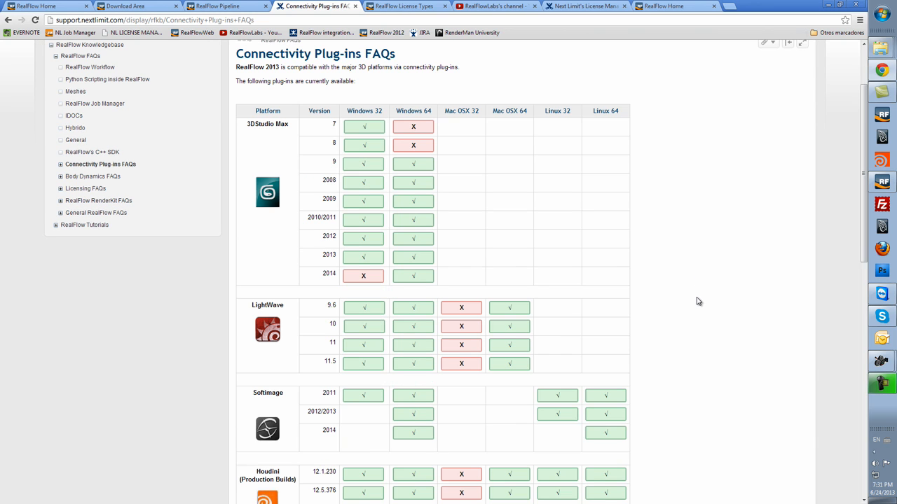
scroll(704, 296, down, 2)
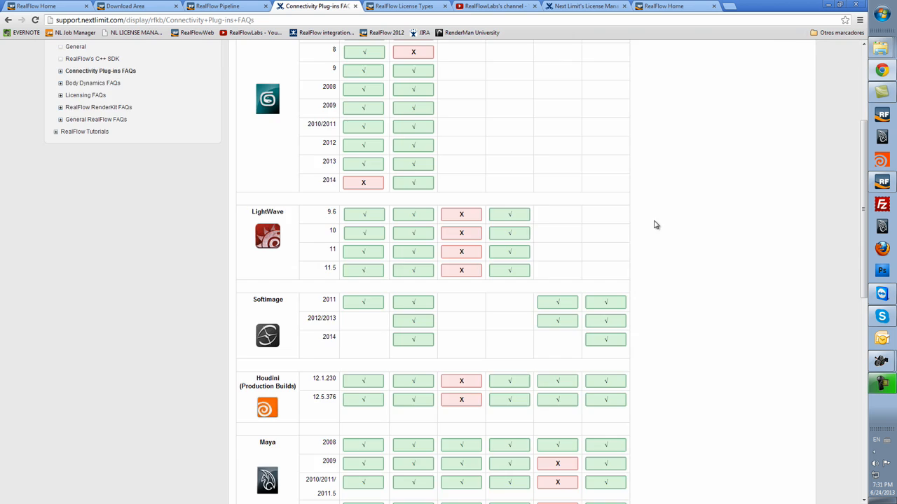
scroll(652, 224, up, 3)
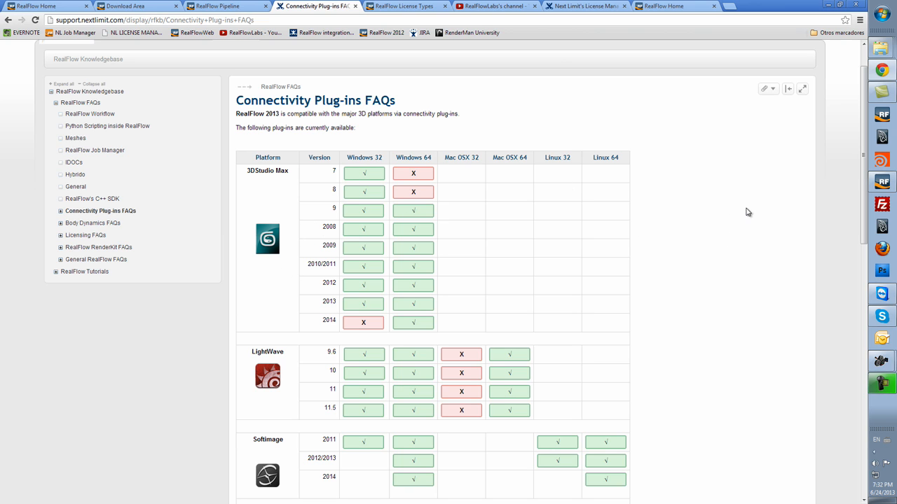
scroll(748, 218, down, 1)
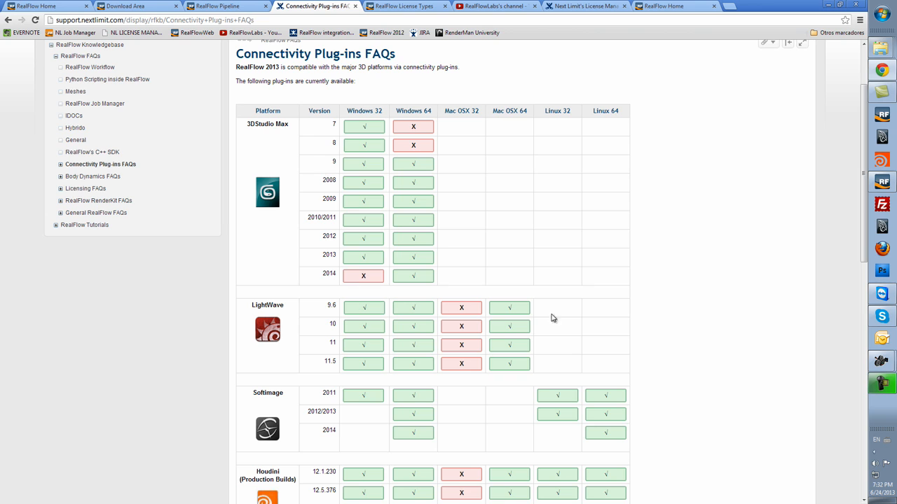
scroll(490, 297, down, 1)
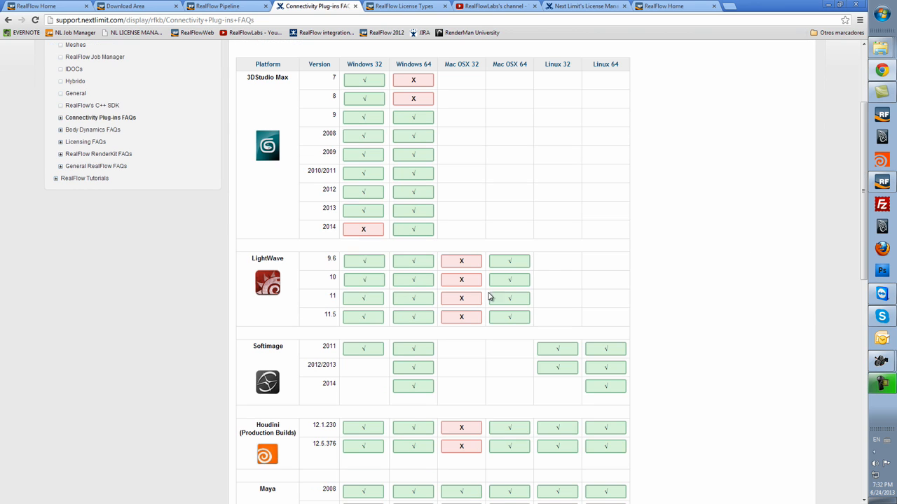
scroll(445, 353, down, 2)
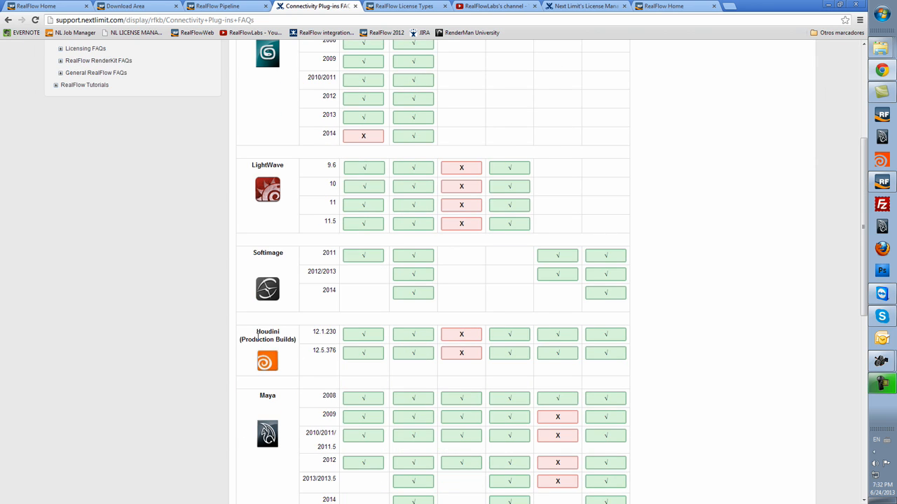
scroll(291, 349, down, 3)
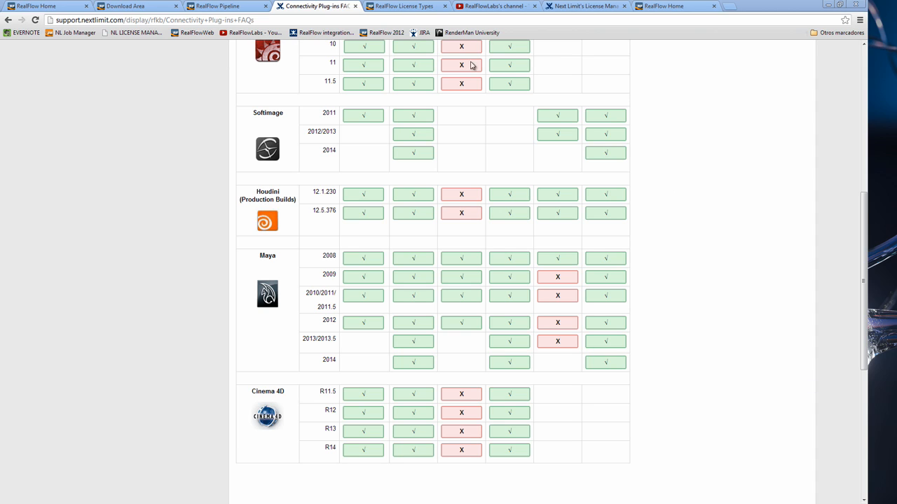
- View the RealFlow license types page and the Next Limit's License Manager FAQ
click(402, 7)
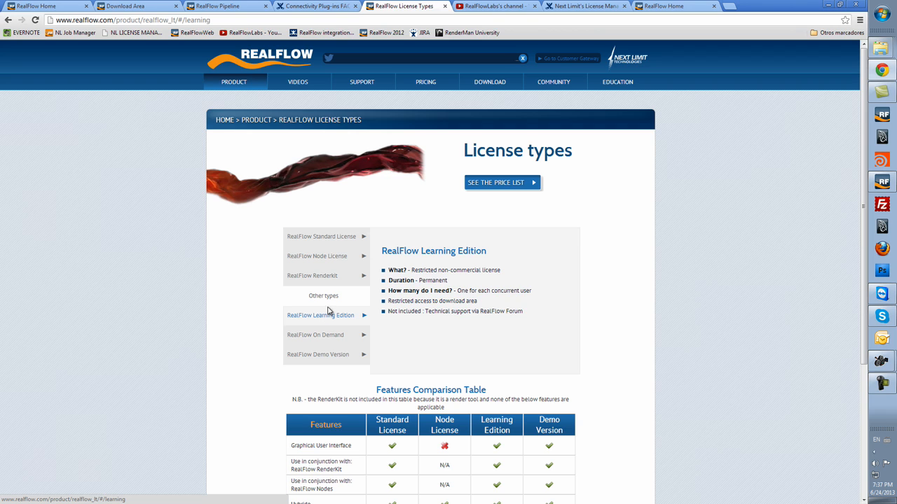
click(595, 5)
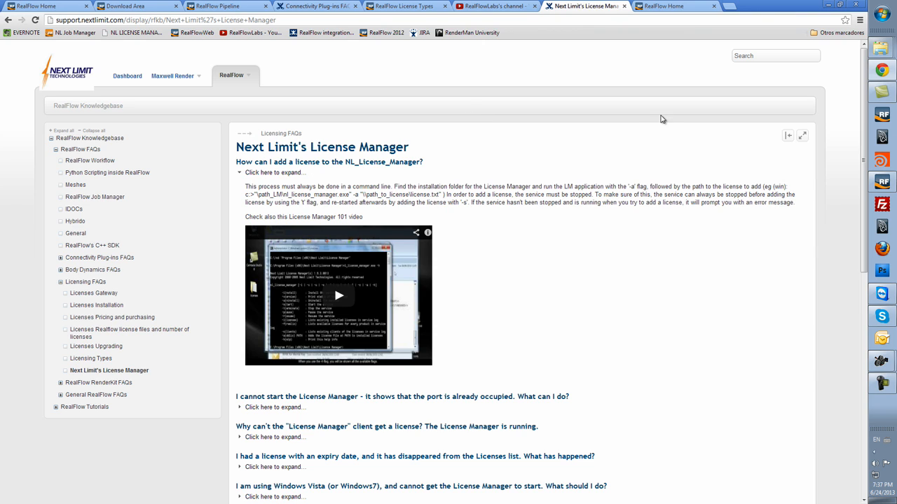
- Browse the playlists on the RealFlowLabs YouTube channel through to the last one and return to the first
click(502, 9)
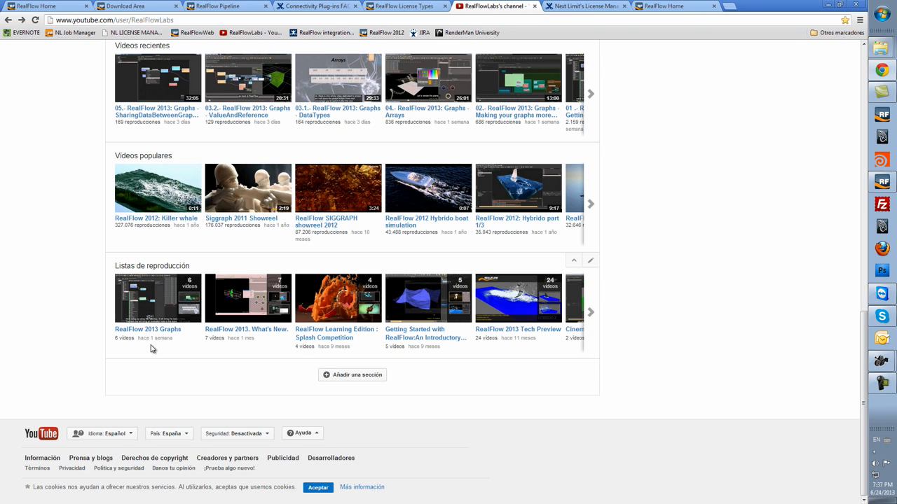
click(591, 315)
click(590, 315)
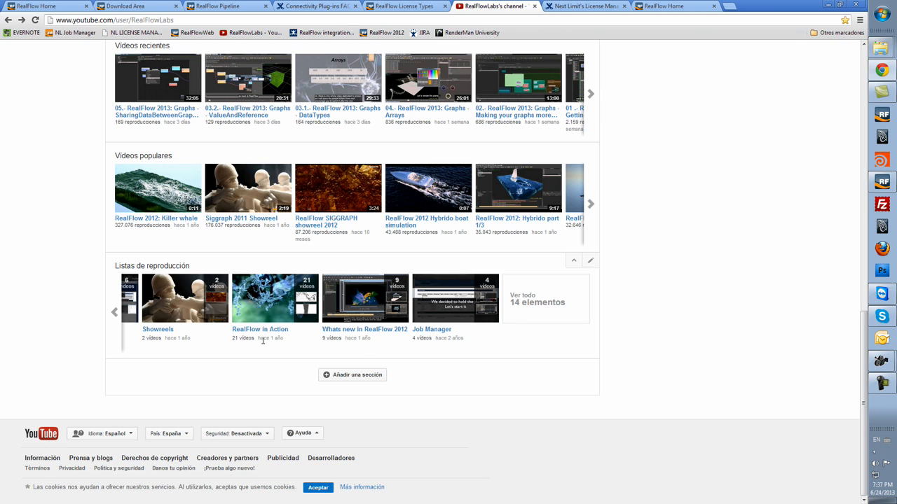
click(115, 314)
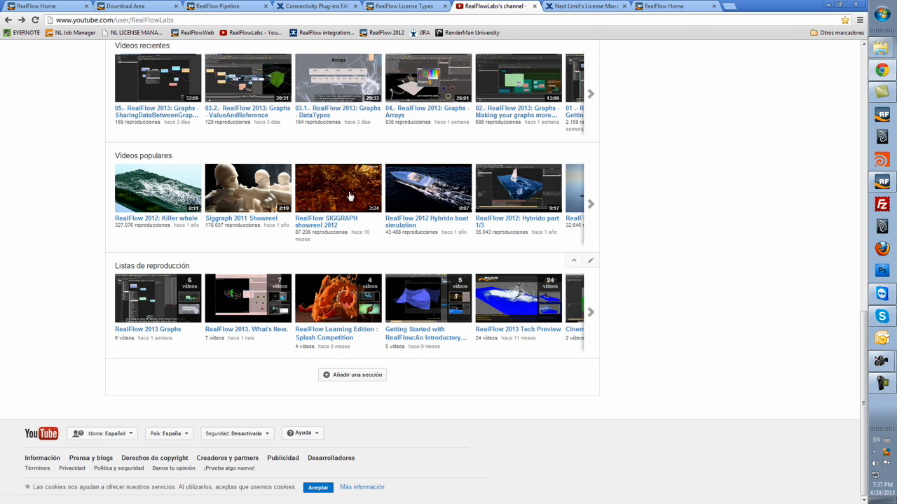
- Return to the RealFlow home page and open the support forums
click(664, 6)
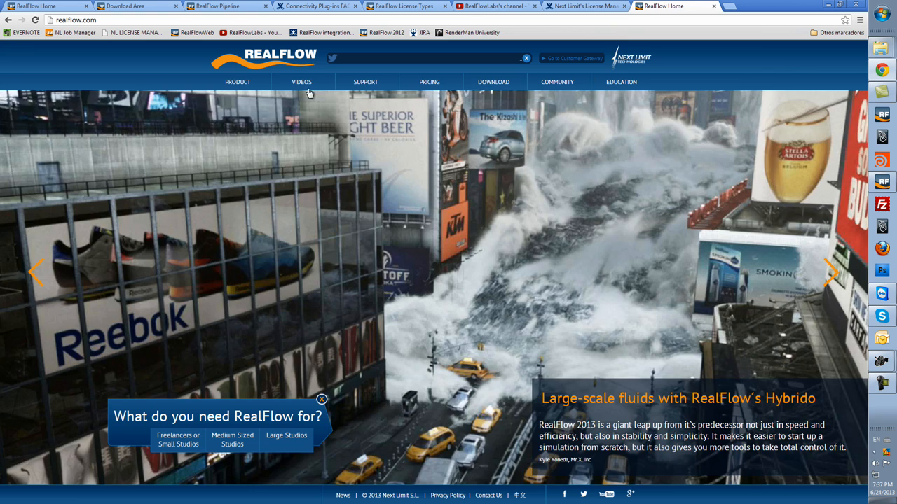
mouse_move(378, 85)
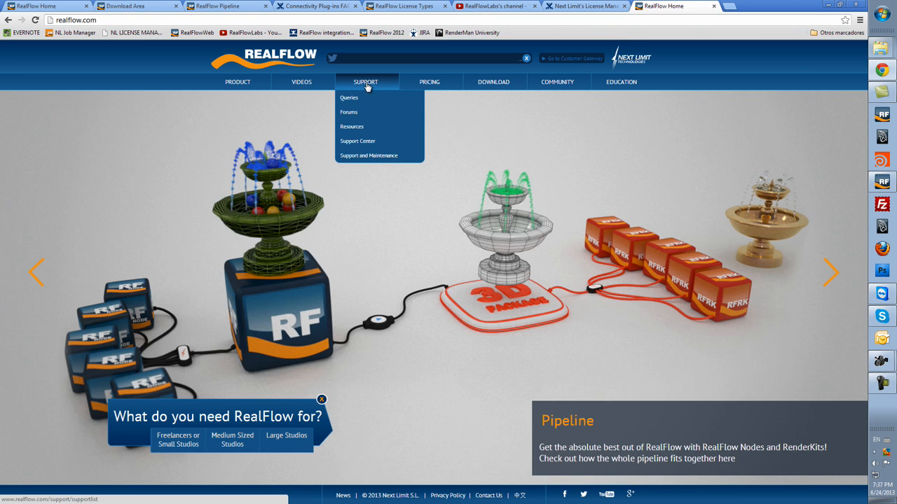
click(355, 115)
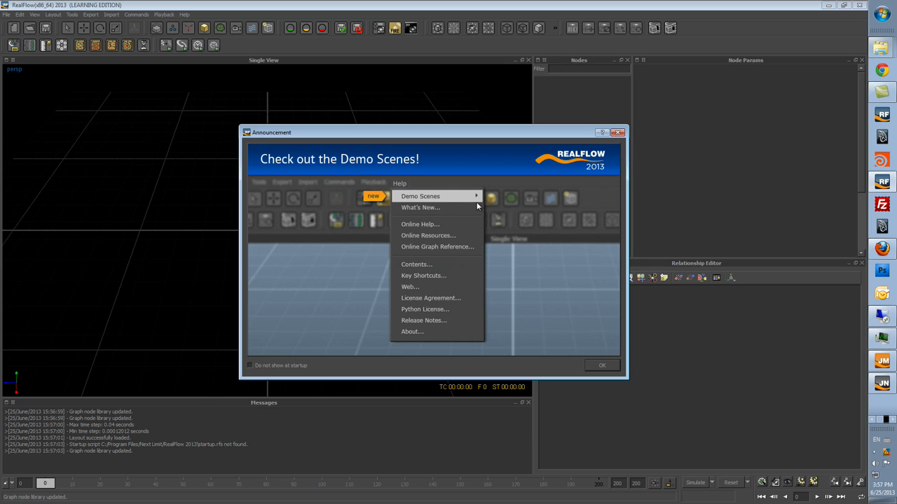
- Switch to RealFlow 2013, dismiss the startup announcement and close the project management dialog without creating a project
click(601, 365)
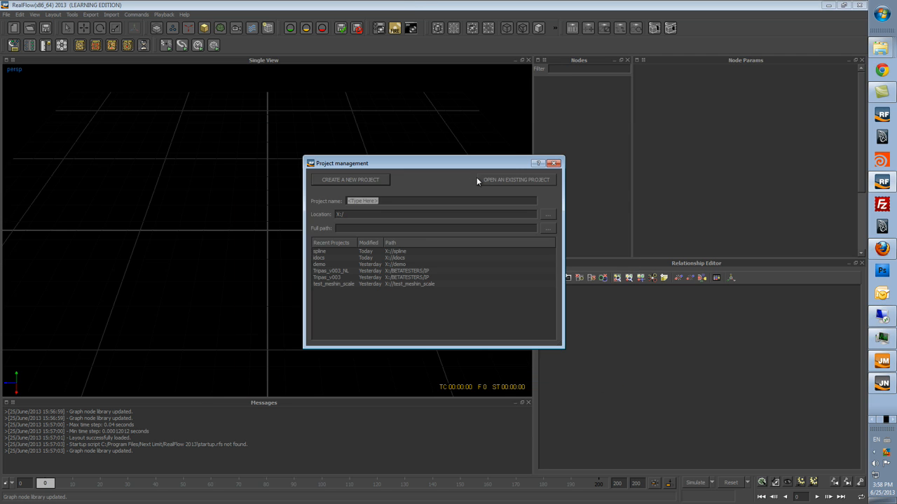
click(559, 167)
- Look through the built-in demo scene categories, such as graphs and maxwell, without loading a scene
click(184, 15)
mouse_move(211, 25)
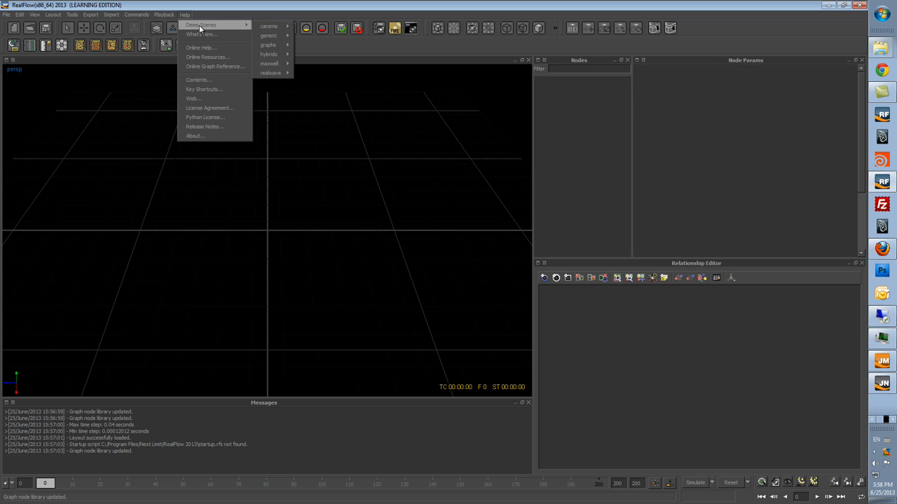
mouse_move(274, 45)
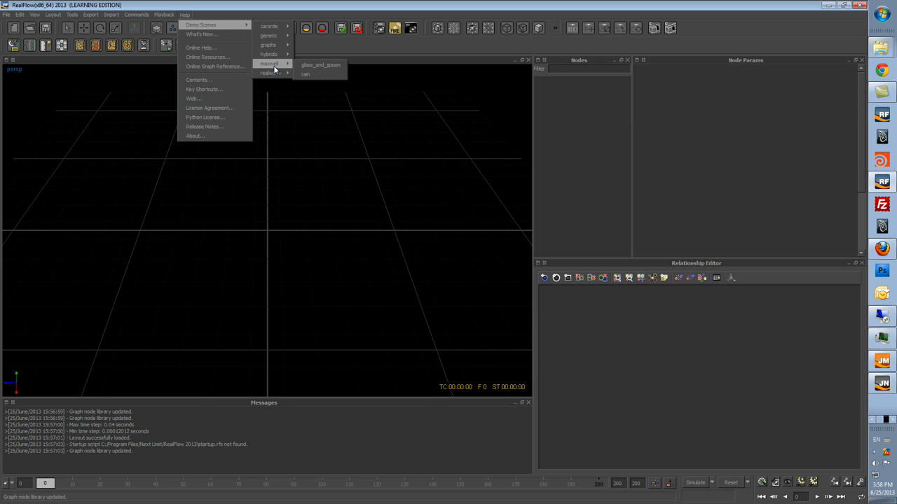
click(235, 264)
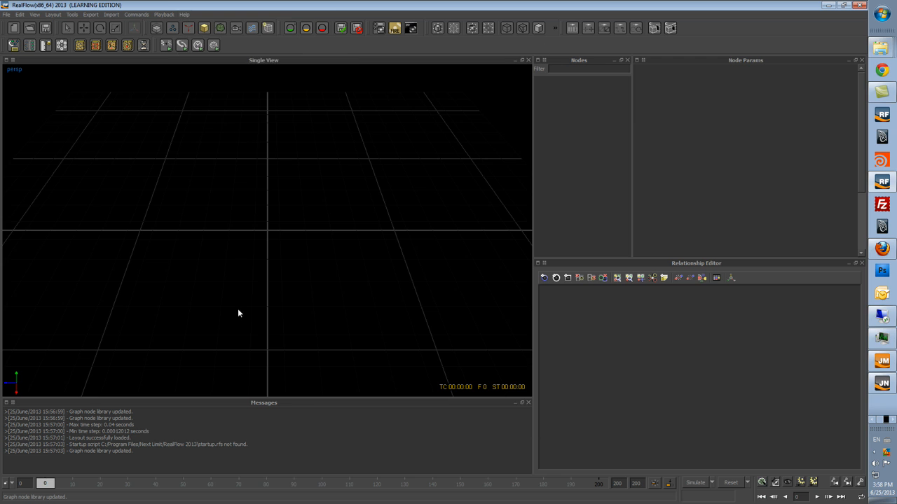
- Switch the viewport panel to Quad View and return it to Single View
mouse_move(355, 276)
alt+mouse_down()
mouse_move(360, 301)
mouse_move(334, 263)
mouse_move(314, 276)
mouse_move(366, 276)
alt+mouse_up()
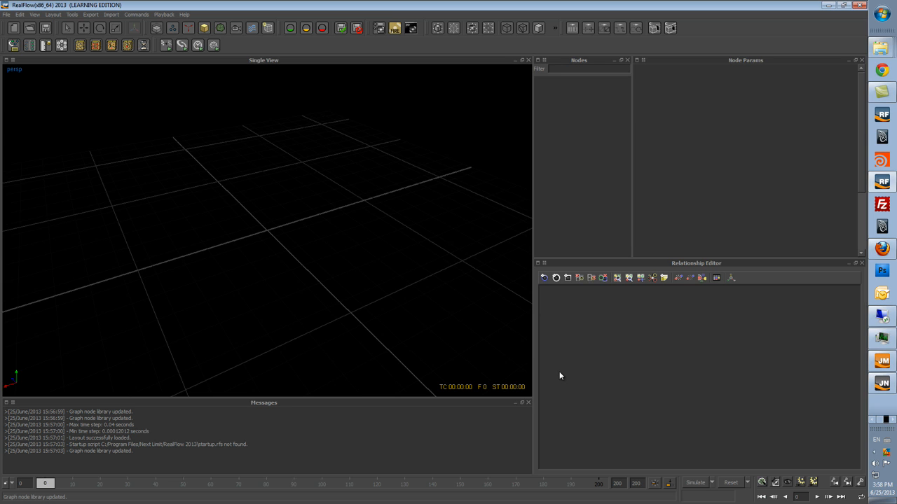
alt+drag(290, 260, 305, 300)
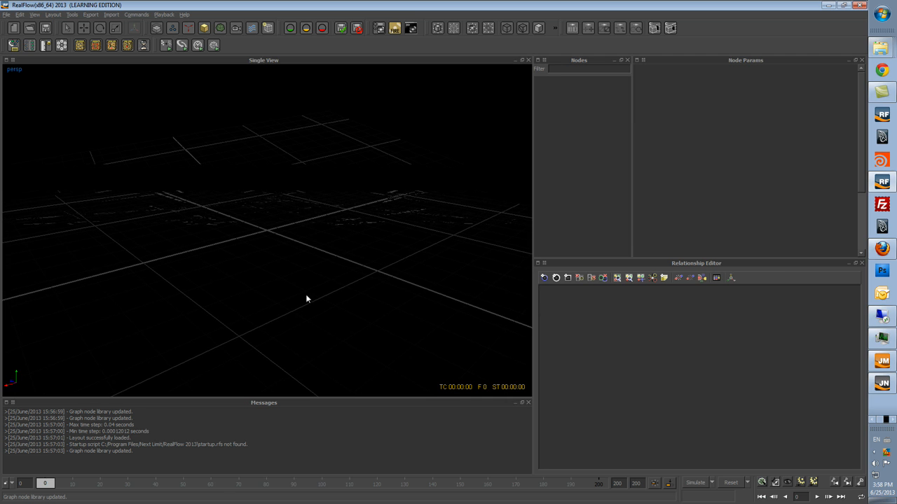
click(8, 61)
click(23, 133)
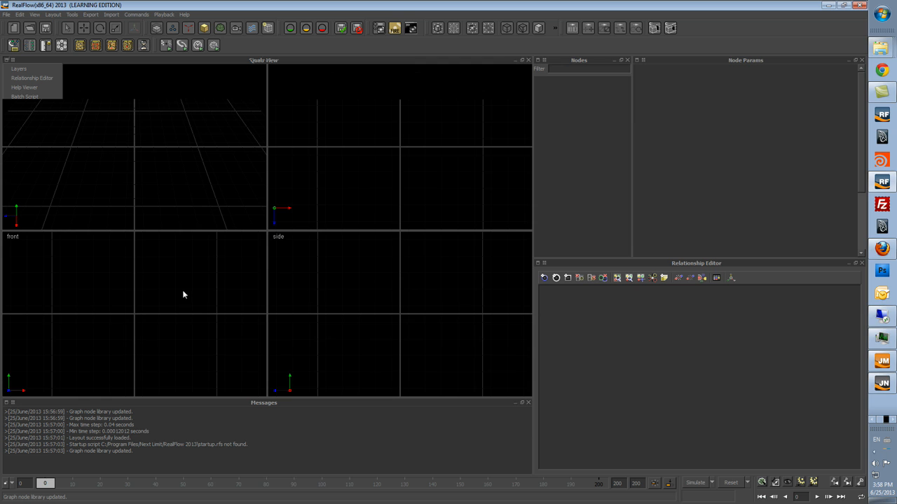
mouse_move(177, 158)
alt+mouse_down()
mouse_move(186, 163)
mouse_move(176, 150)
alt+mouse_up()
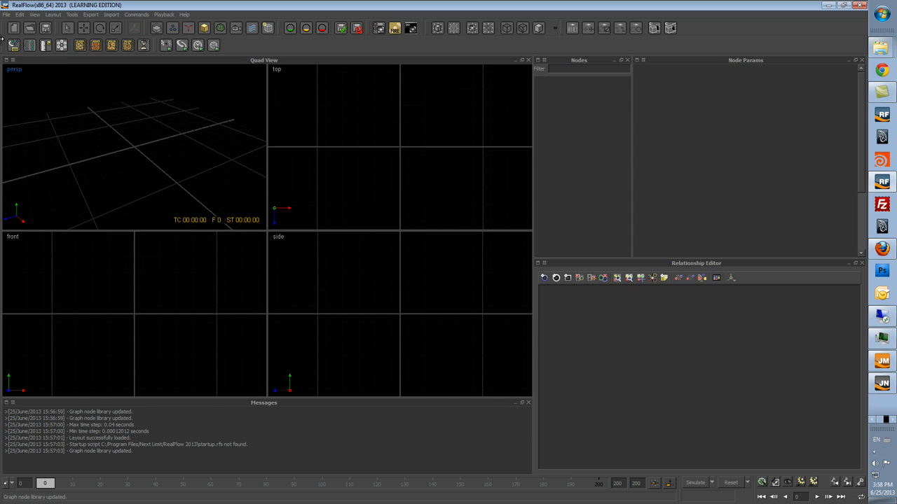
click(12, 61)
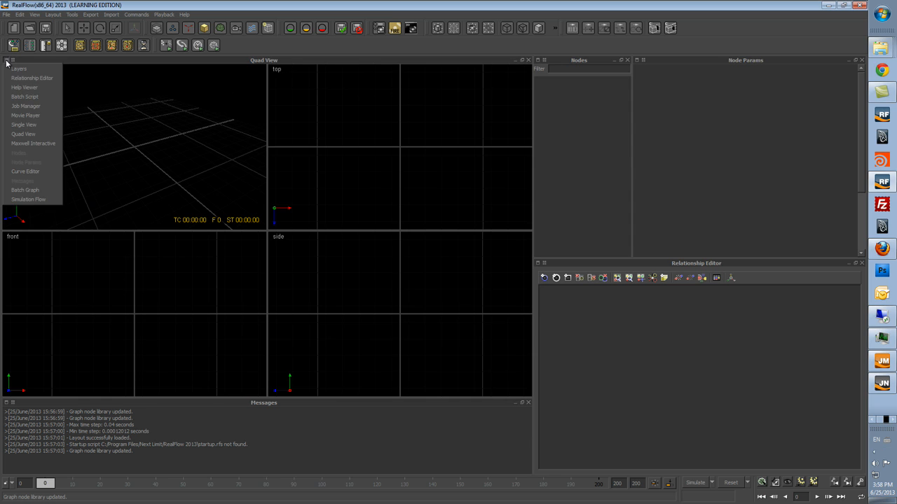
click(27, 125)
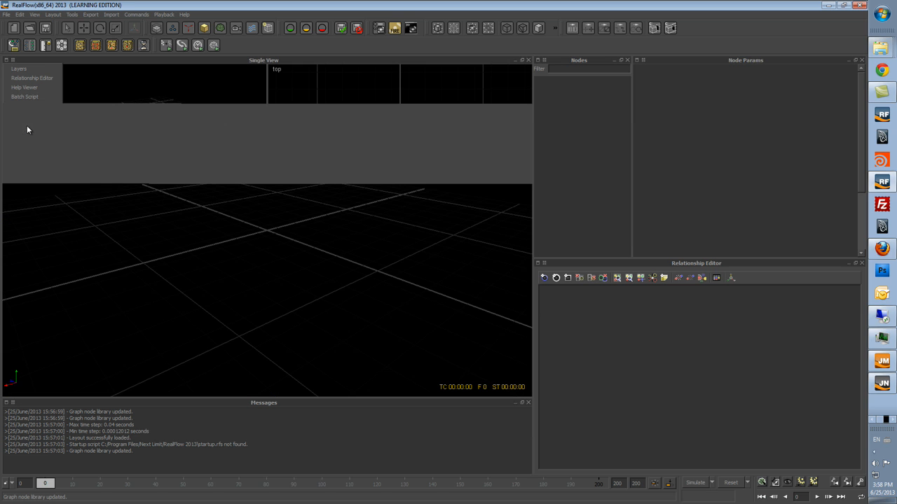
- Rearrange the workspace panels so the Messages panel is collapsed beneath an enlarged single viewport
drag(596, 182, 700, 212)
drag(502, 118, 336, 76)
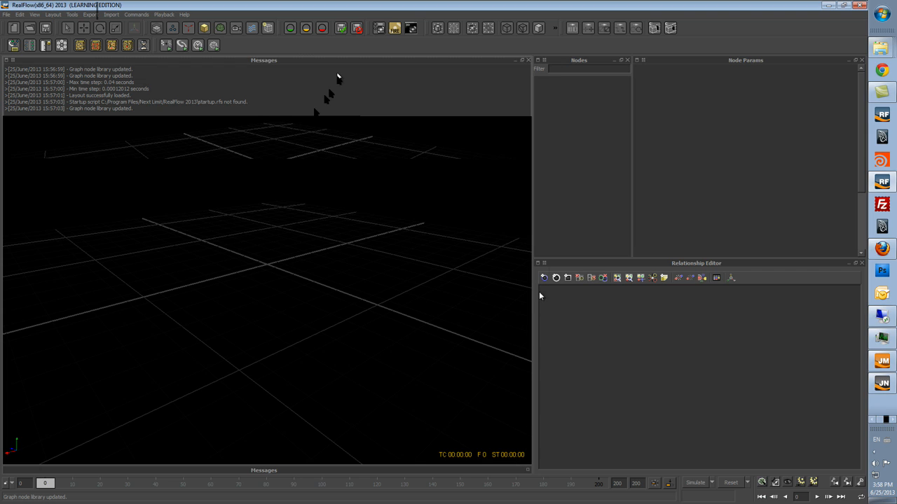
- Add a circle particle emitter to the scene from the Relationship Editor
right_click(638, 345)
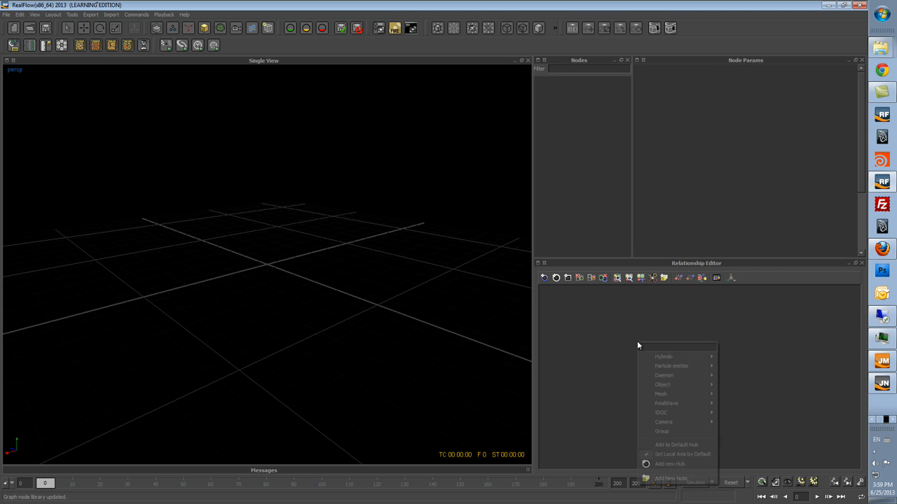
mouse_move(674, 357)
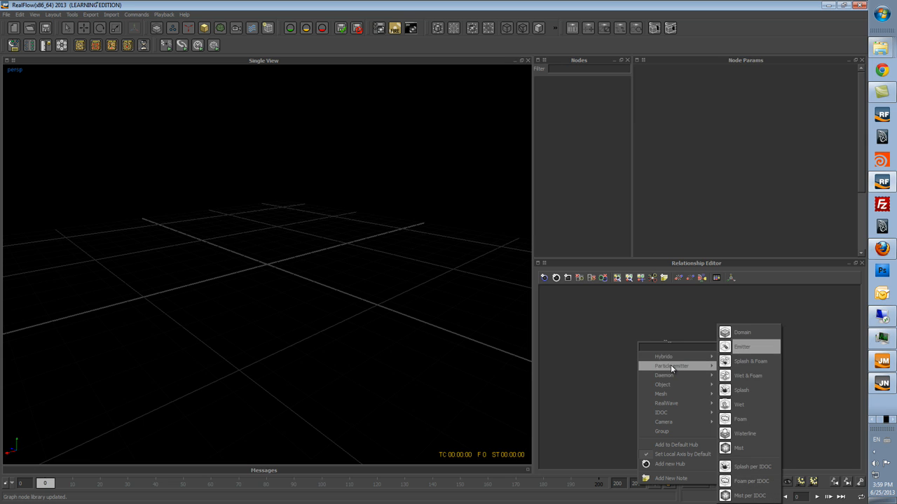
click(739, 308)
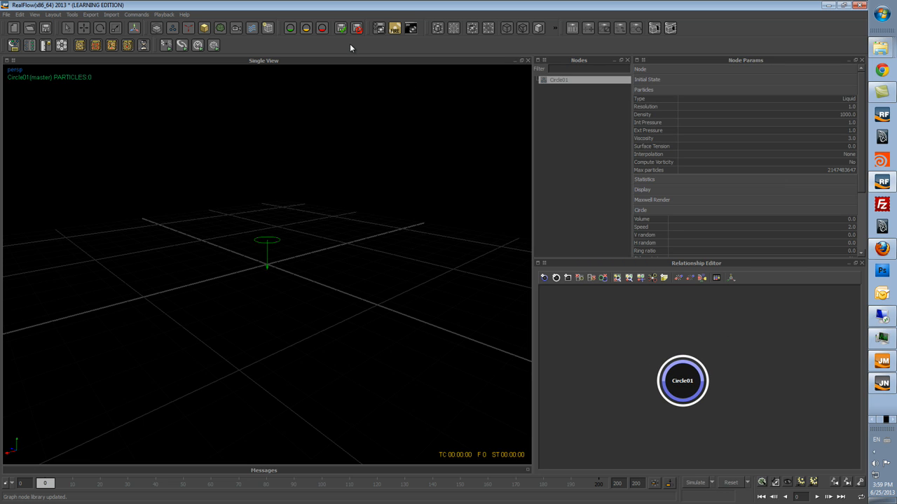
- Look through the available Hybrido, particle emitter, daemon, object and mesh node types without adding any
click(156, 29)
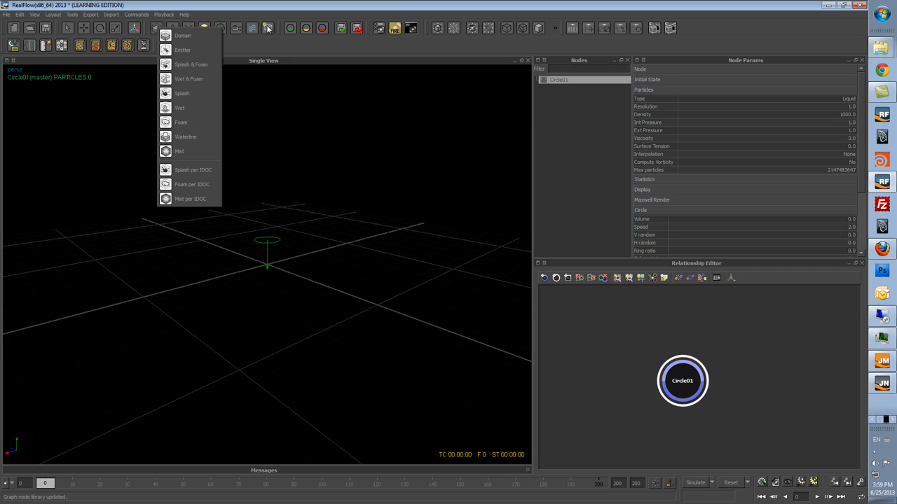
click(173, 28)
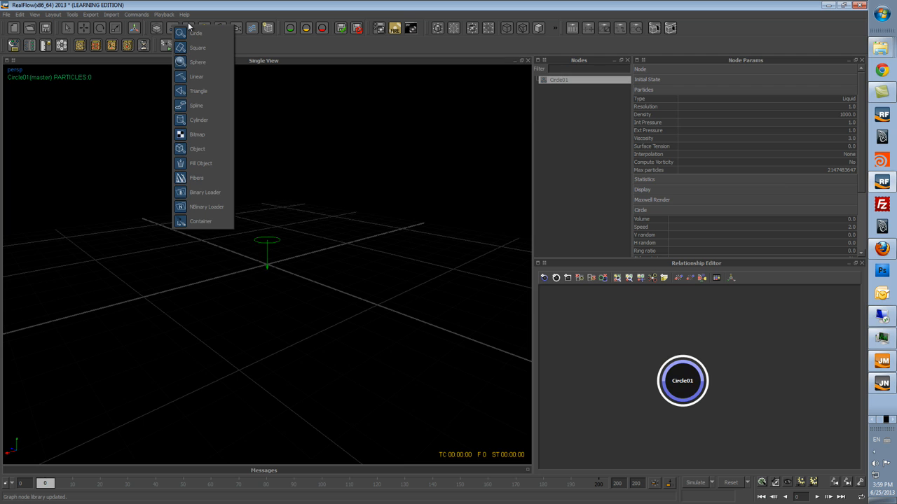
click(189, 28)
click(205, 28)
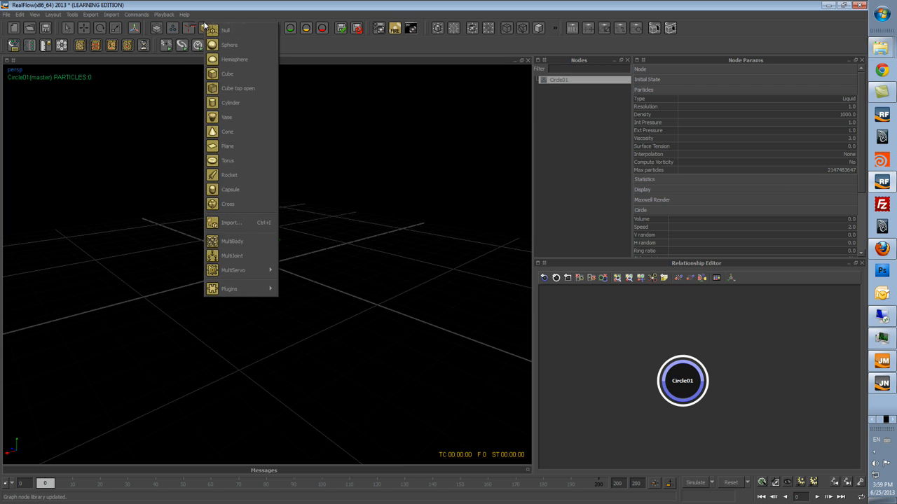
click(223, 16)
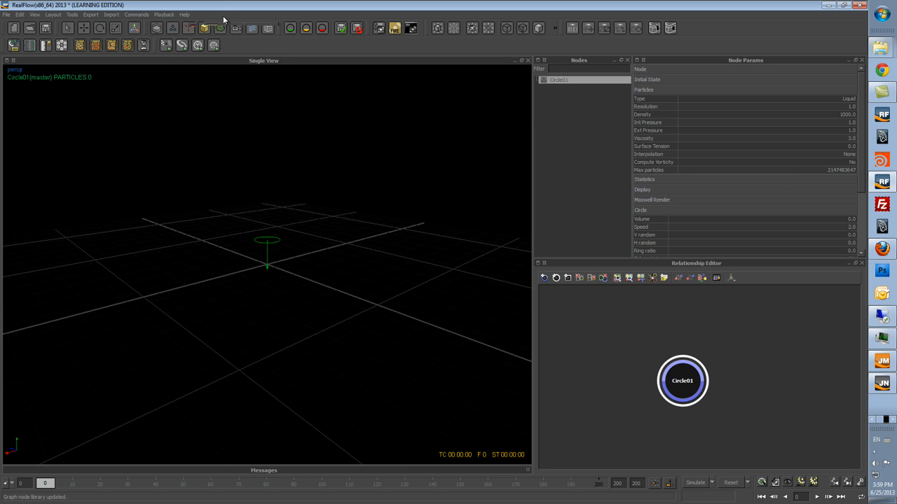
click(188, 28)
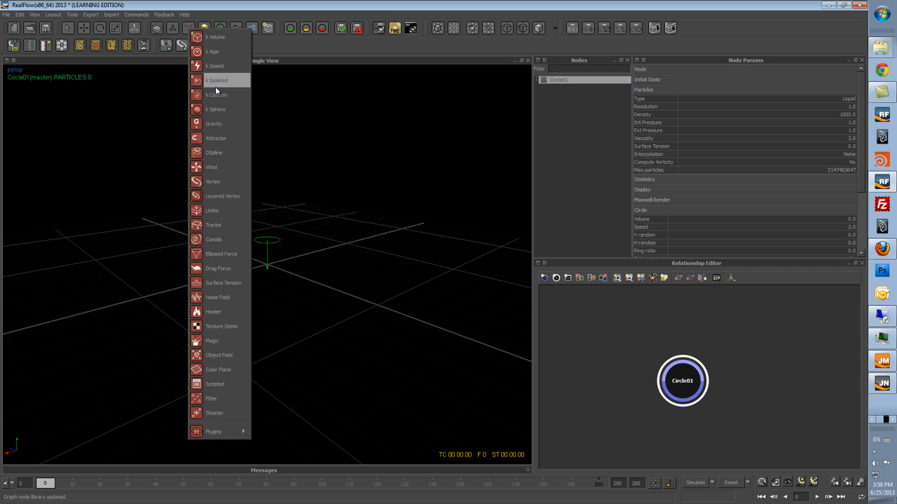
click(223, 12)
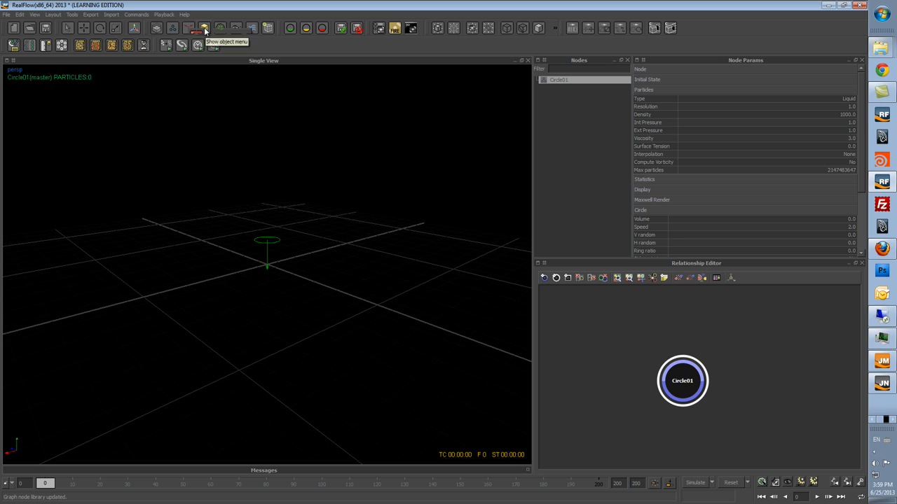
click(205, 29)
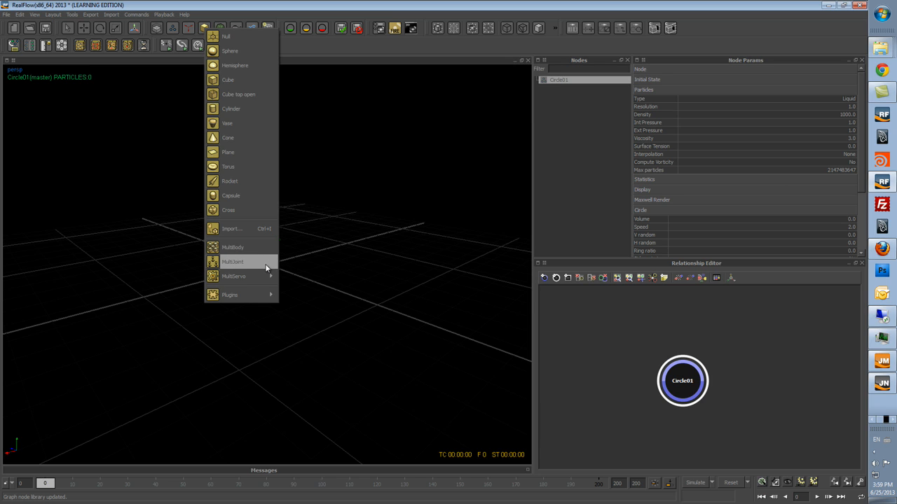
click(241, 19)
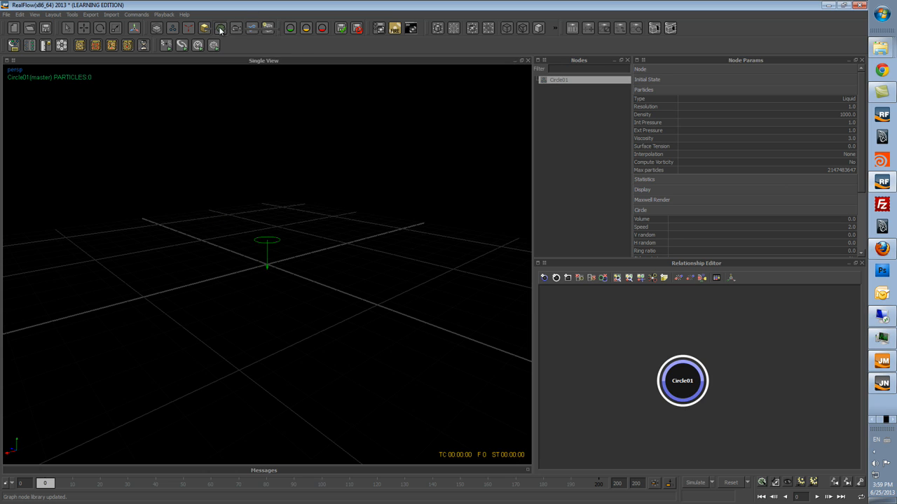
click(220, 30)
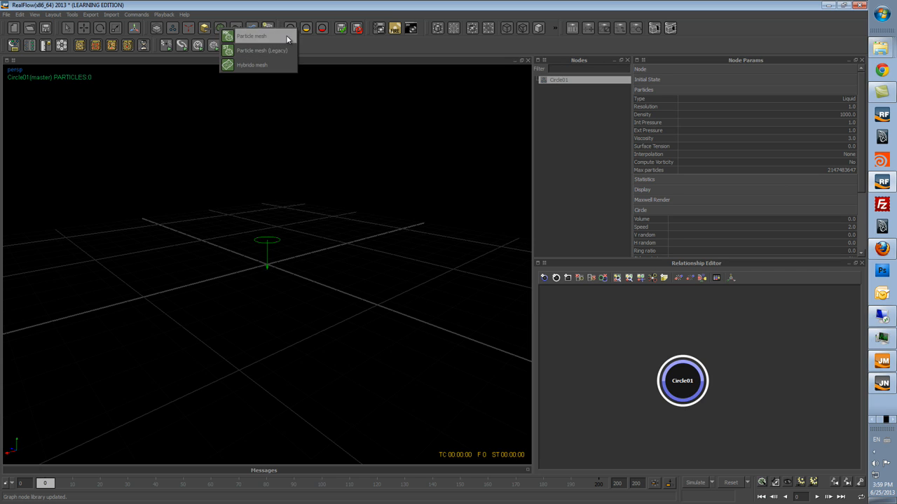
click(234, 28)
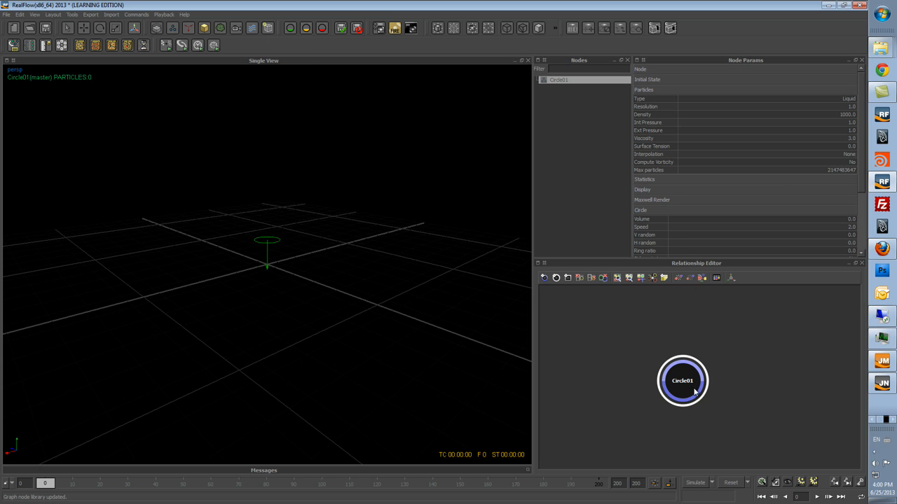
- Run a short simulation of the circle emitter in a new project named test, ending with a reset
drag(677, 390, 666, 383)
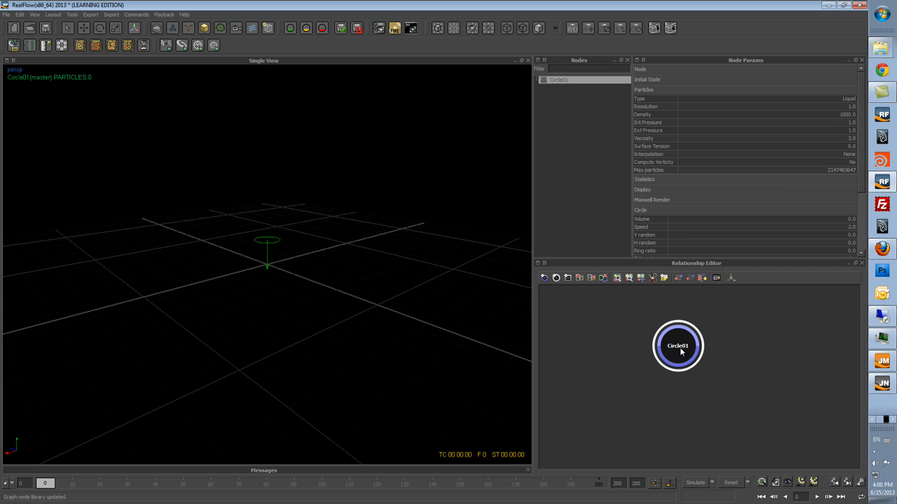
click(695, 483)
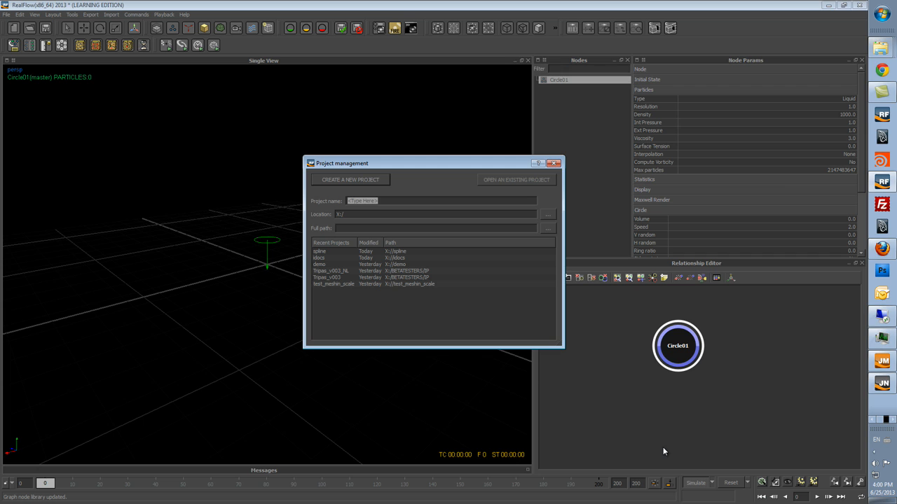
text(test)
key(Return)
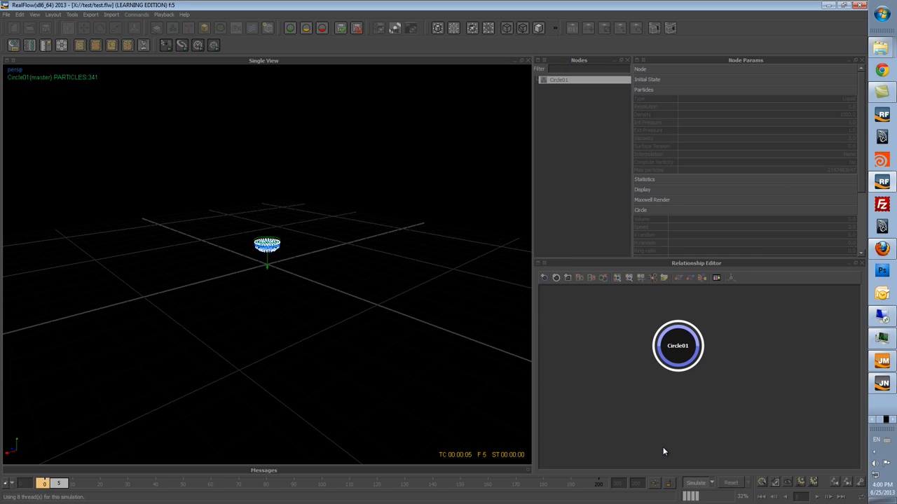
click(692, 483)
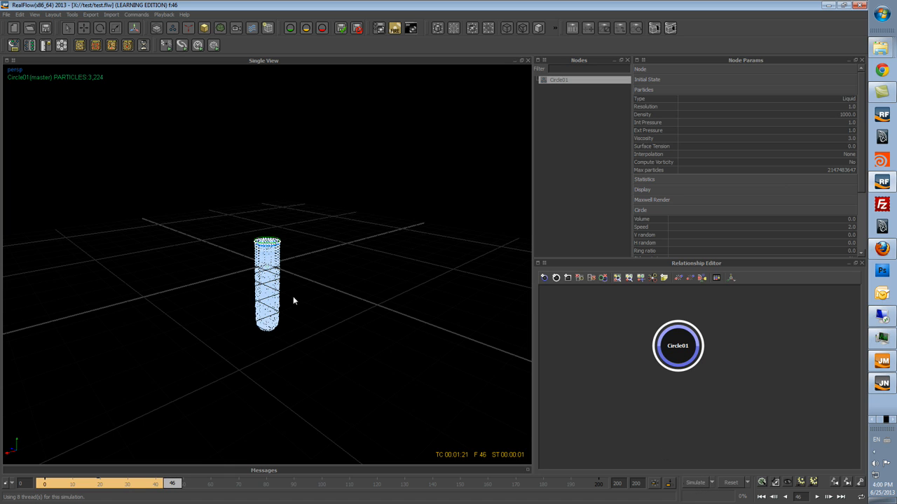
click(731, 483)
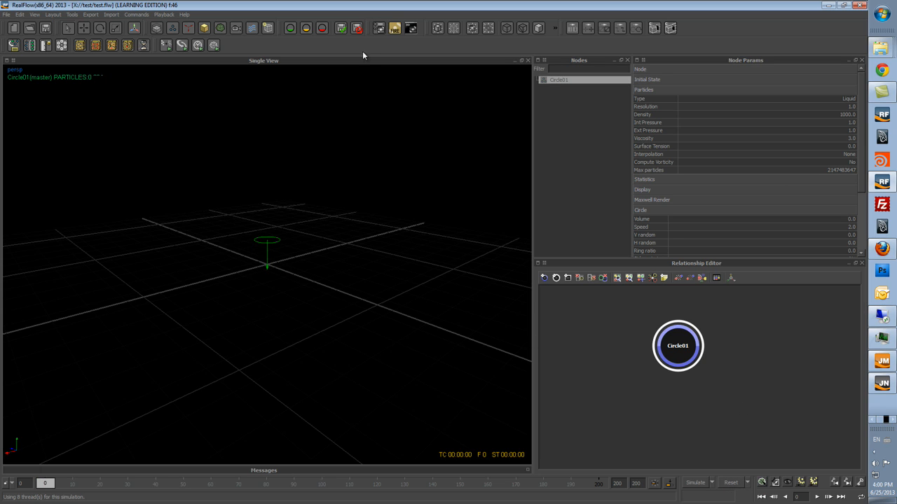
- Add a plane object to the scene and place its node beside Circle01 in the Relationship Editor
click(203, 28)
click(258, 150)
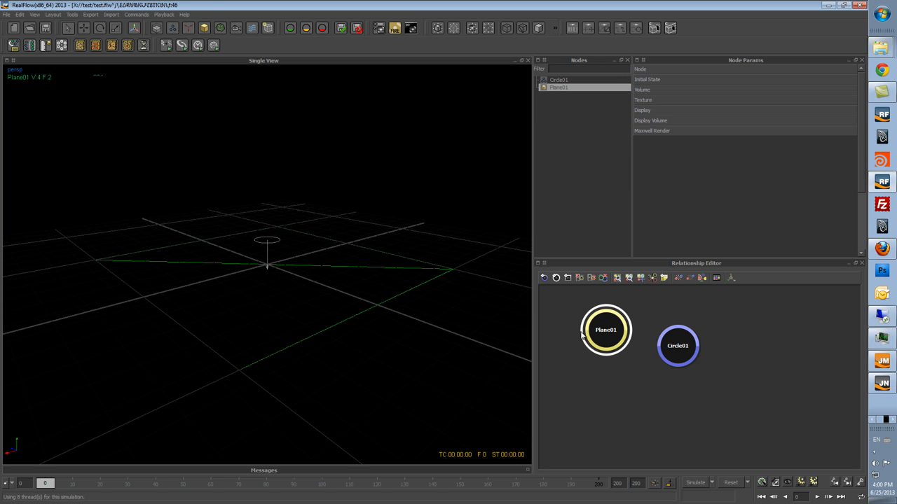
drag(608, 337, 652, 397)
drag(616, 374, 748, 343)
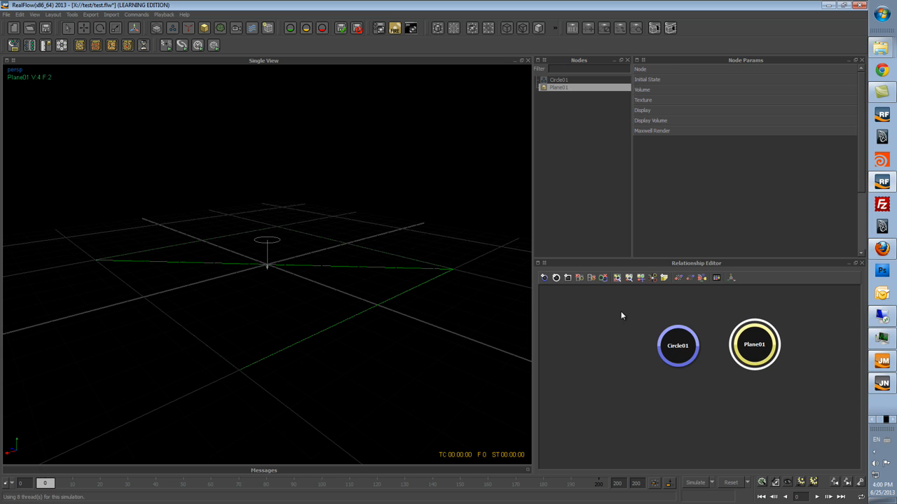
- Add a new hub to the Relationship Editor and place it beneath the Circle01 and Plane01 nodes
click(572, 310)
right_click(572, 309)
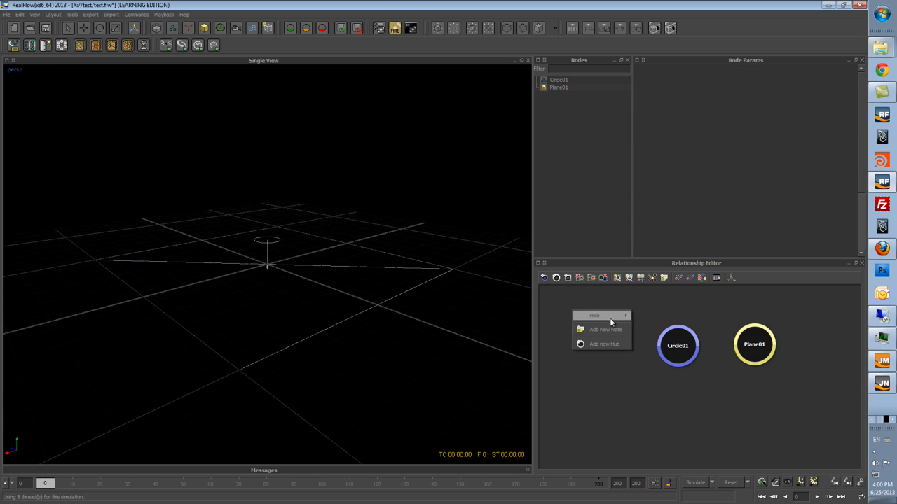
click(615, 344)
drag(612, 335, 714, 404)
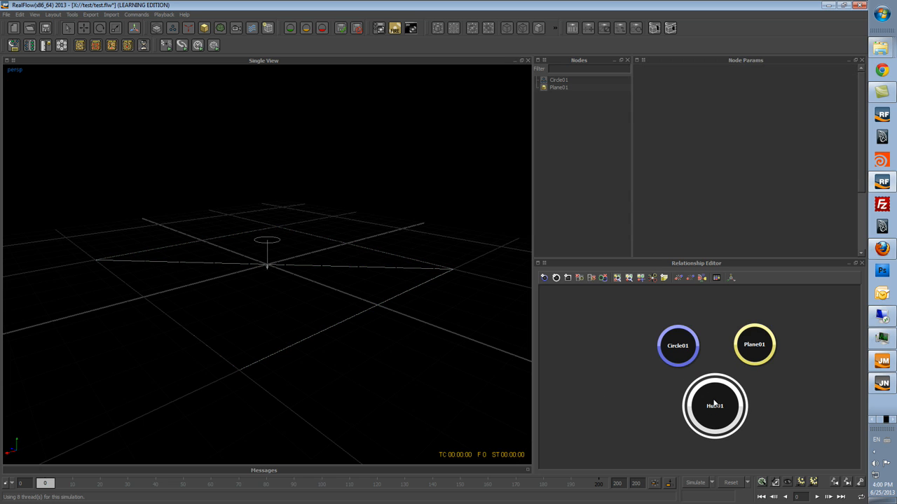
- Enable the Add to Default Hub option for new nodes
click(20, 15)
mouse_move(37, 29)
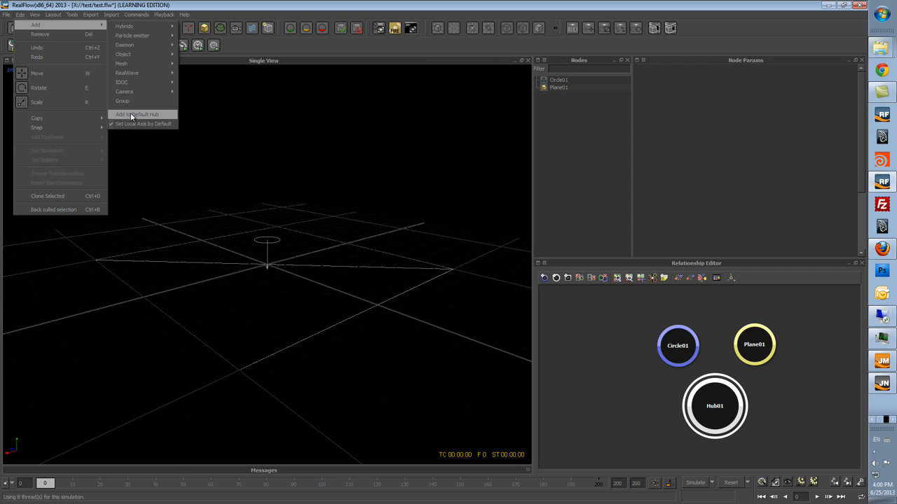
click(131, 117)
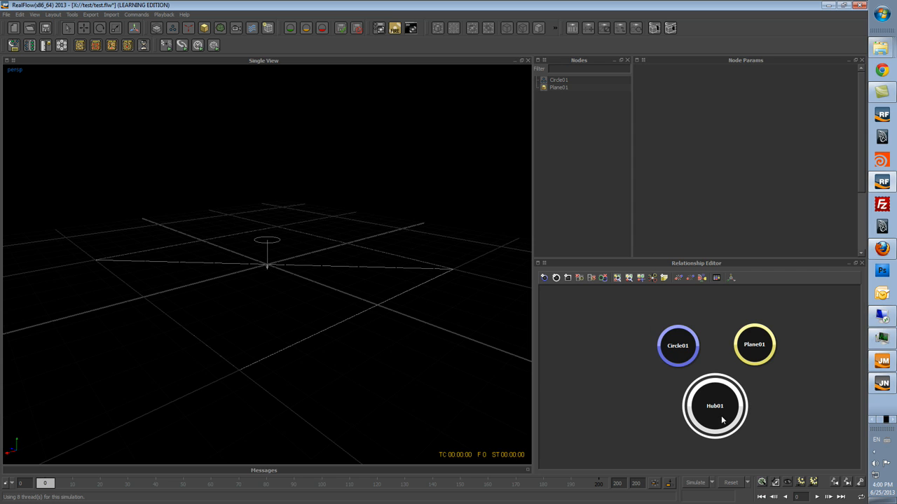
- Add a gravity daemon to the scene and place its node beside the hub
right_click(543, 274)
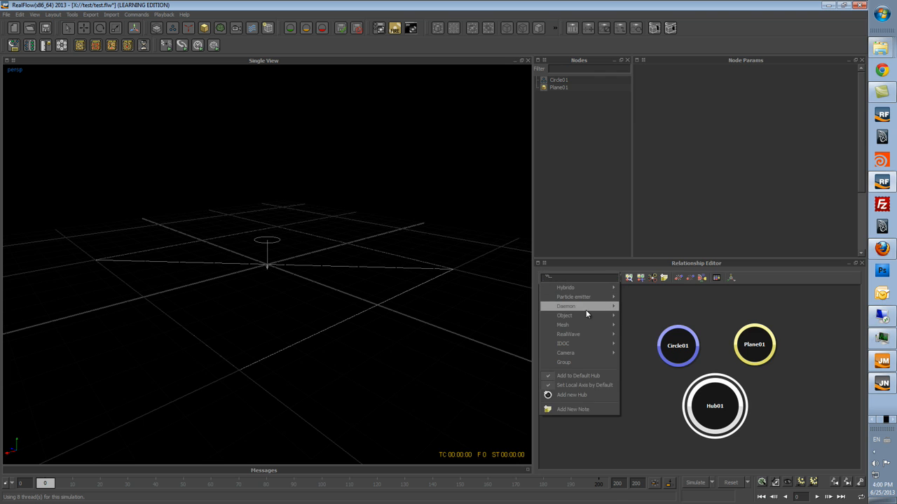
mouse_move(585, 311)
click(645, 187)
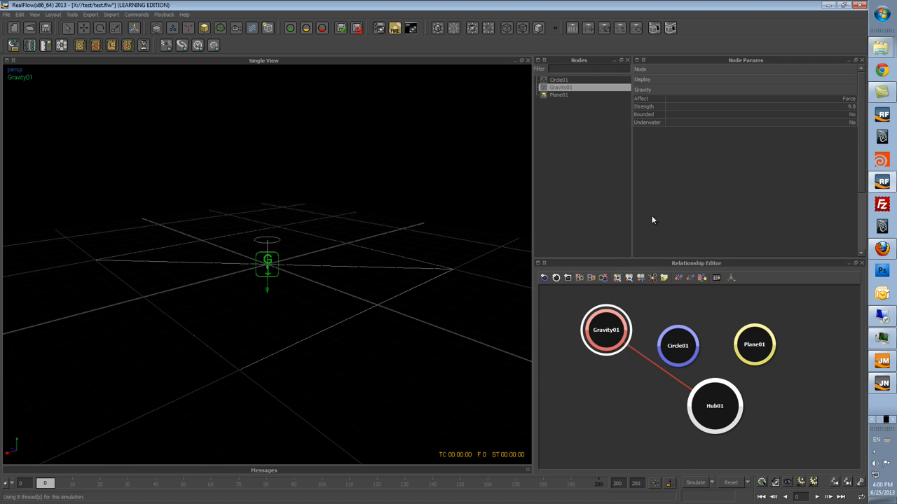
drag(610, 328, 611, 405)
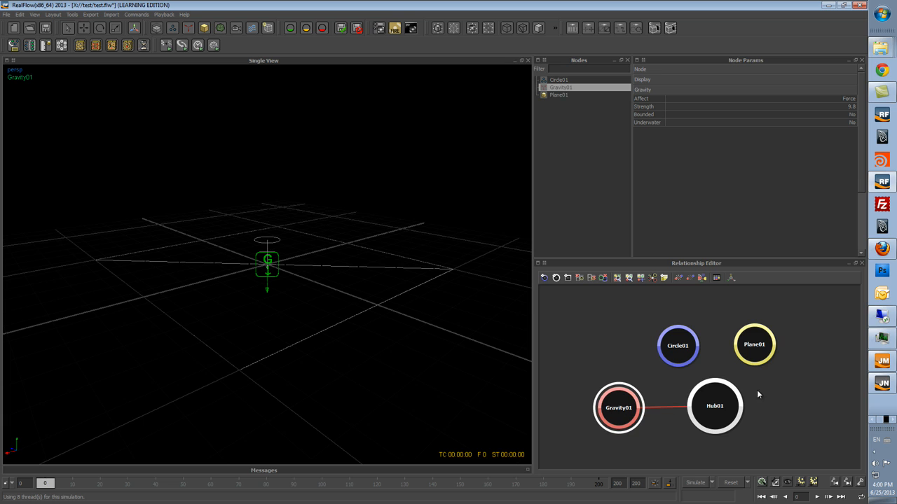
- Connect Circle01 and Plane01 to Hub01 and simulate the particles falling onto the plane
click(688, 368)
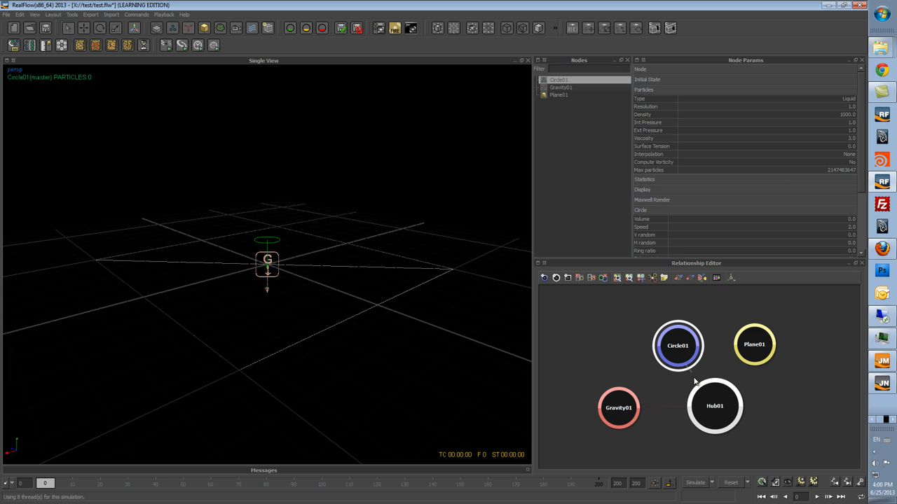
click(752, 363)
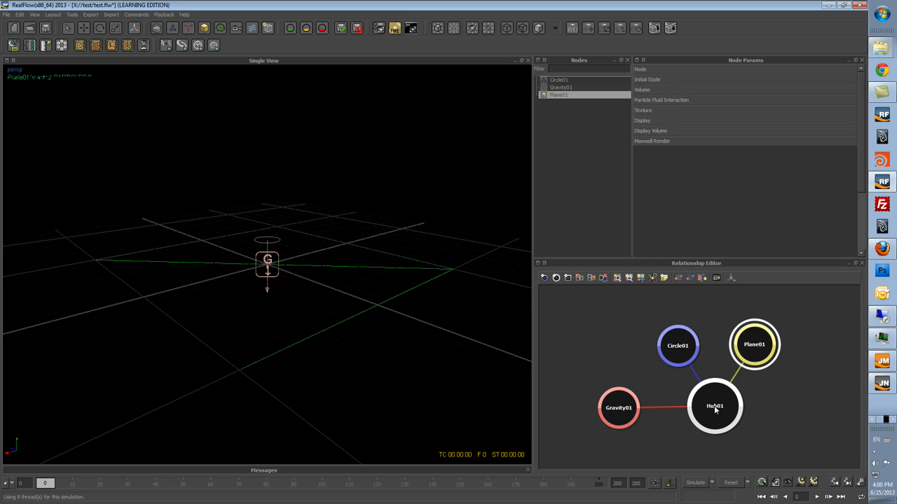
click(695, 483)
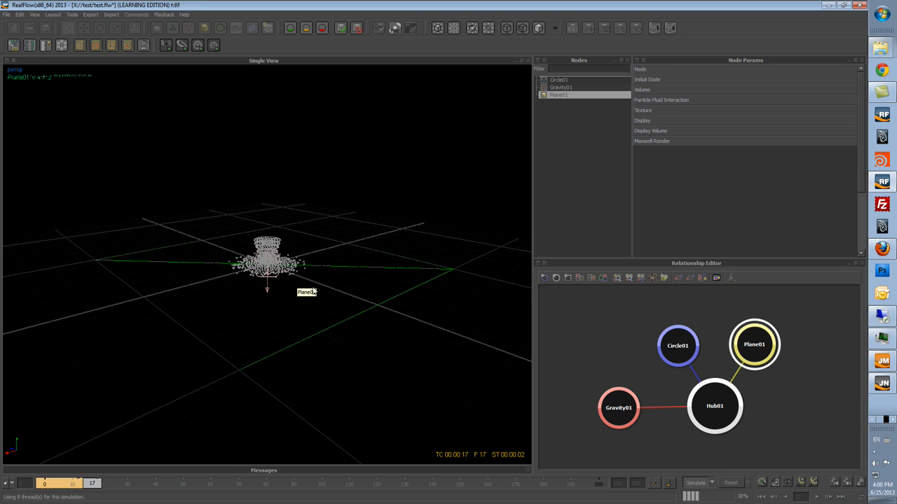
alt+drag(313, 291, 330, 304)
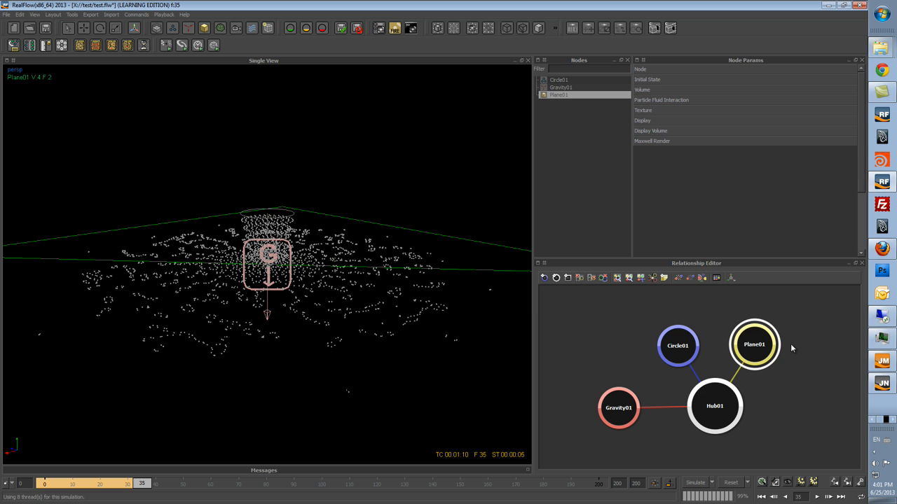
- Move the Circle01 node farther from the hub and display the implied relationships between the nodes
drag(691, 356, 658, 327)
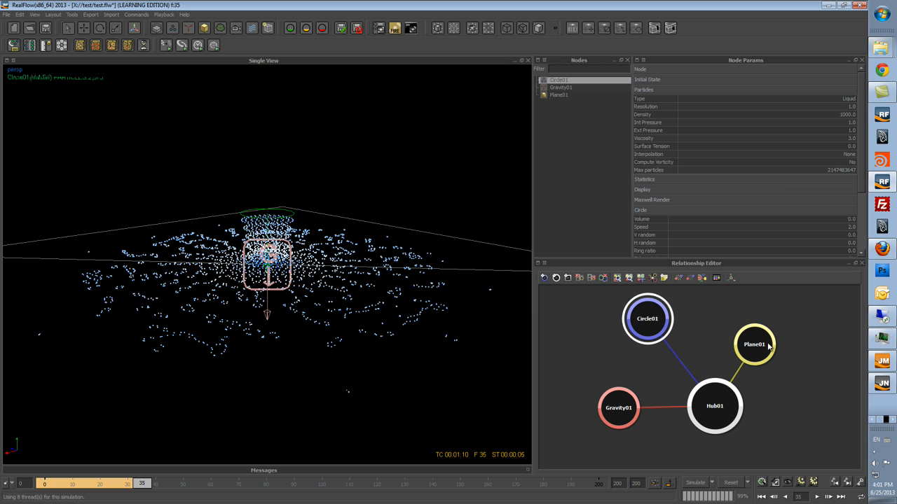
click(678, 280)
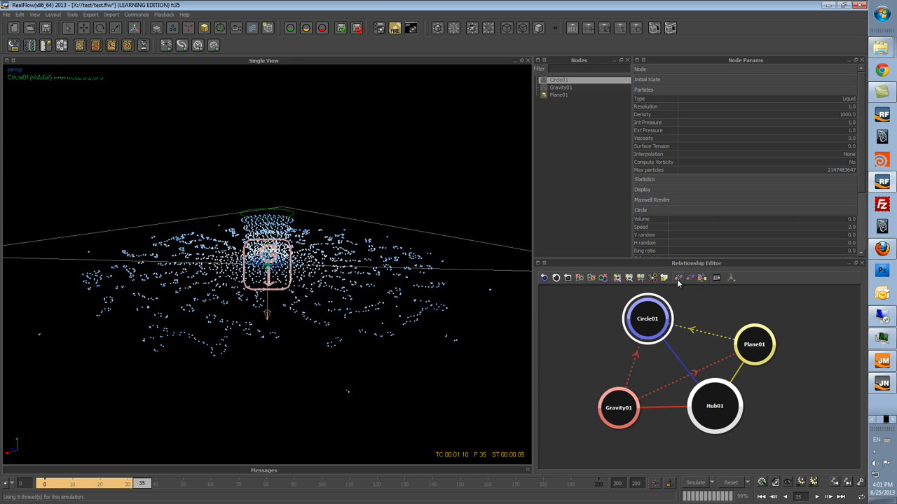
- Delete Hub01 and replace it with direct connections from Gravity01 and Plane01 to Circle01
click(720, 414)
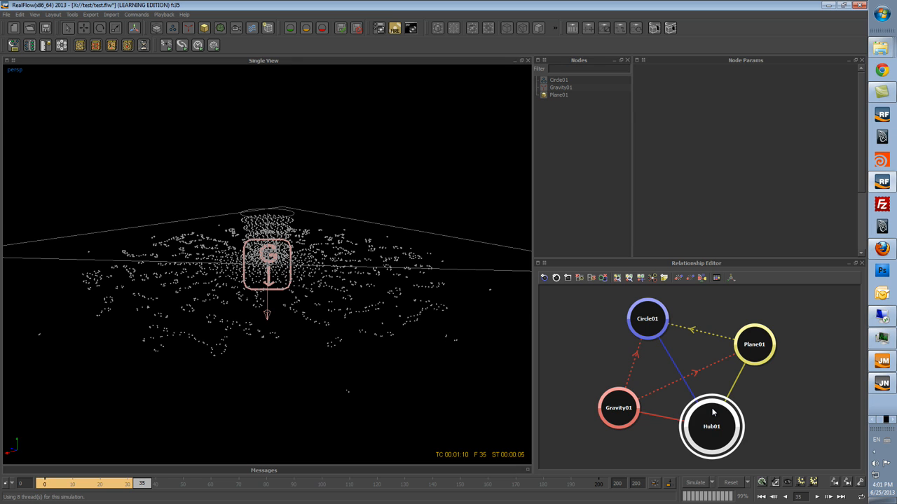
key(Delete)
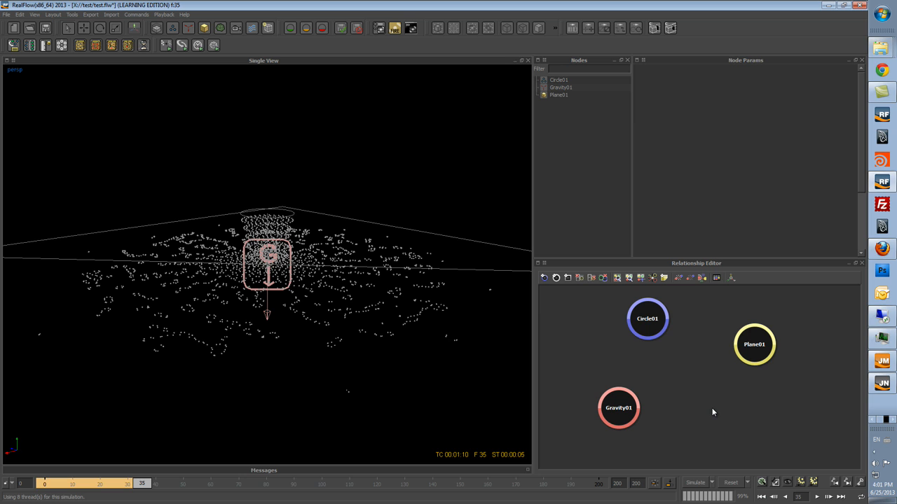
mouse_move(657, 337)
mouse_down()
mouse_move(709, 423)
mouse_move(657, 349)
mouse_up()
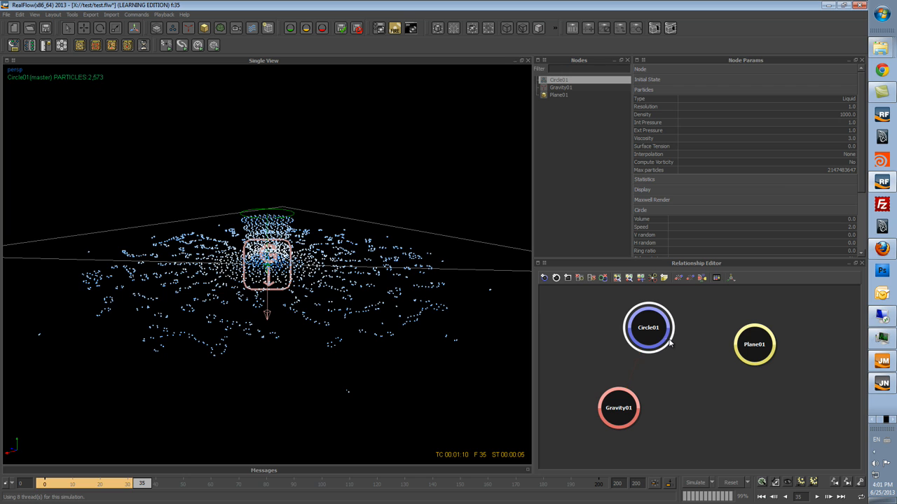
- Reset the scene and run the simulation with the directly connected nodes
click(732, 483)
click(694, 482)
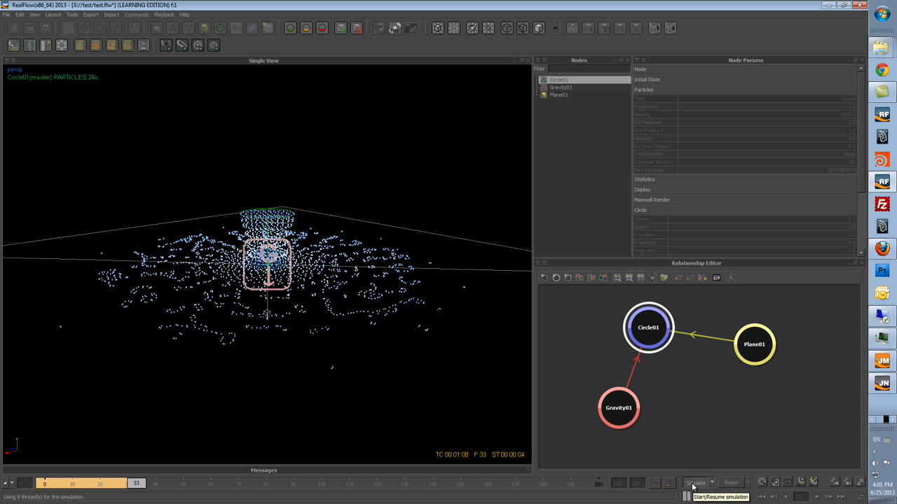
click(690, 486)
alt+drag(443, 339, 474, 314)
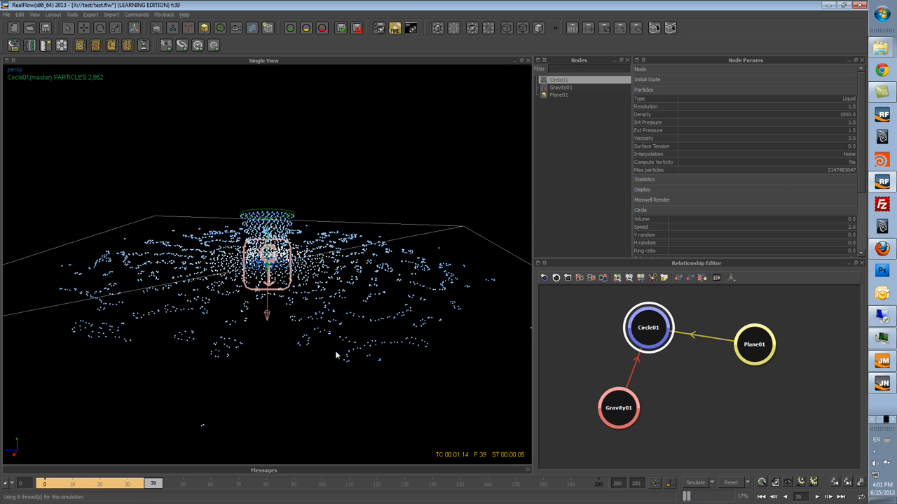
- Rearrange the Circle01, Gravity01 and Plane01 nodes in the Relationship Editor, spacing them around Circle01
drag(652, 325, 673, 323)
mouse_move(631, 411)
mouse_down()
mouse_move(679, 410)
mouse_move(638, 412)
mouse_up()
drag(761, 352, 755, 376)
drag(677, 333, 657, 339)
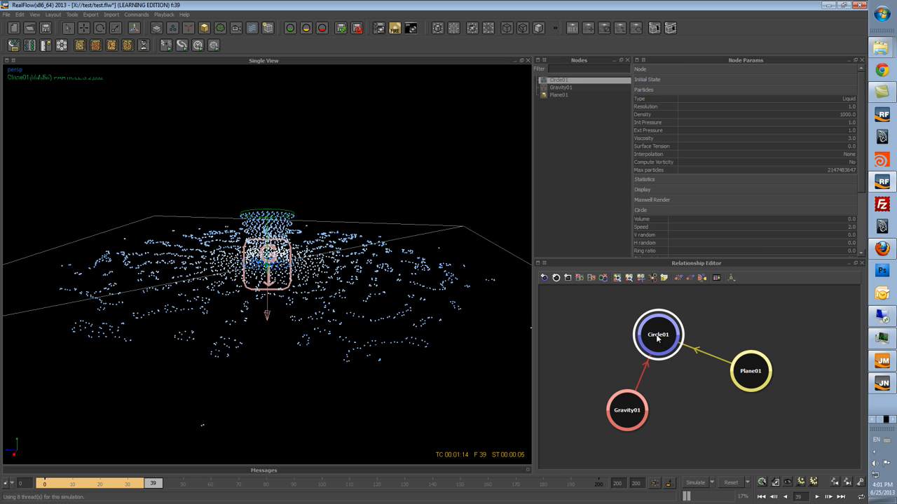
- Add a Particle mesh node to the scene and set its type to Weighted isotropic
click(220, 28)
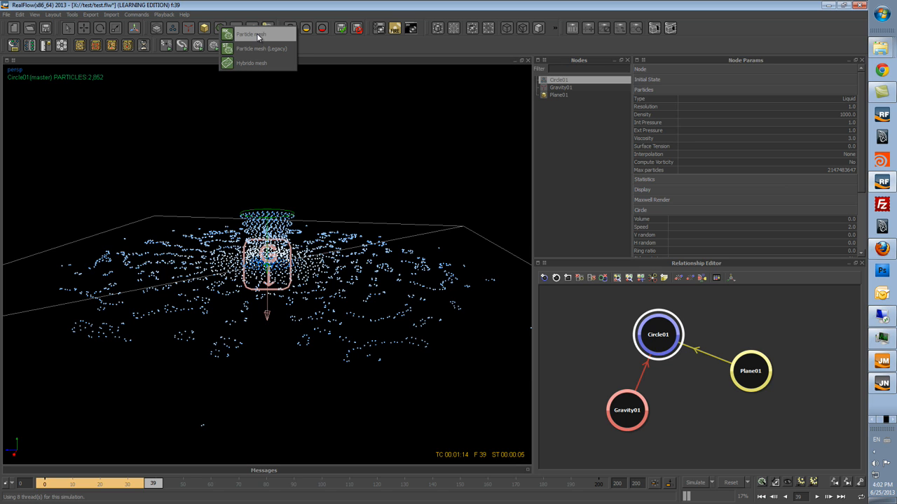
click(258, 37)
click(852, 89)
click(852, 89)
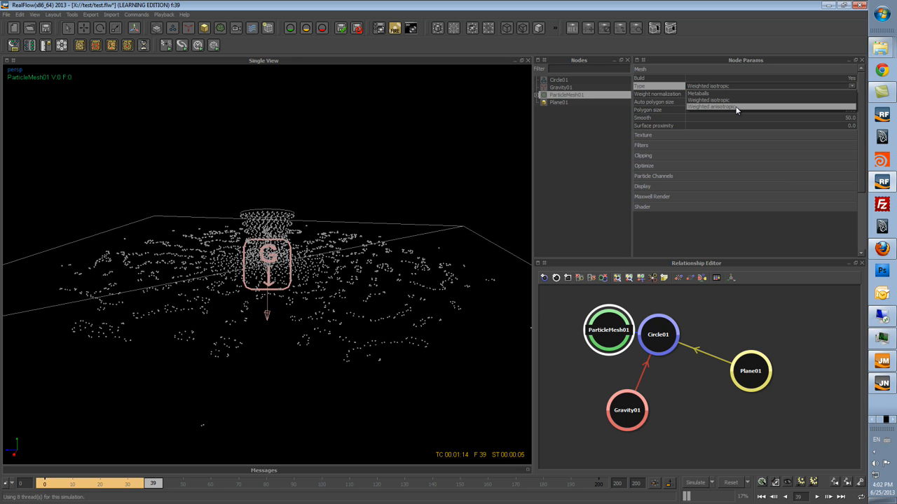
click(737, 100)
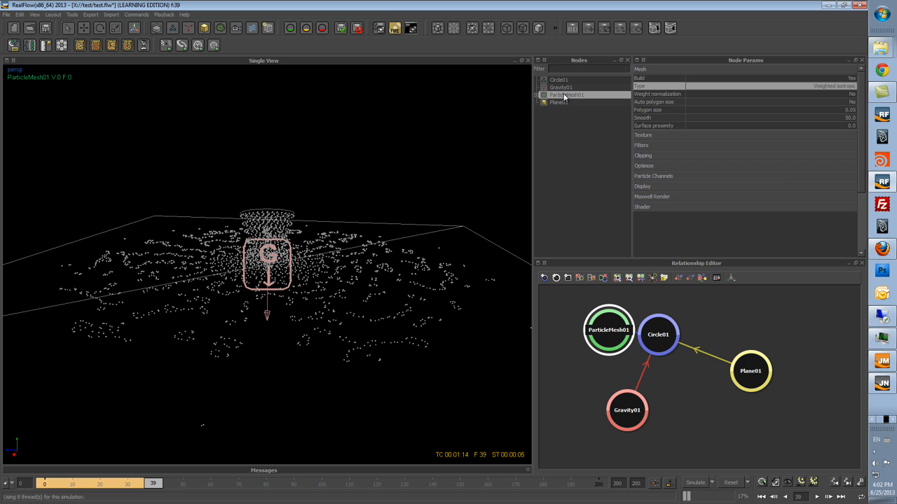
- Place the ParticleMesh01 node between and above Circle01 and Plane01, and build the mesh from the particles
drag(608, 341, 730, 315)
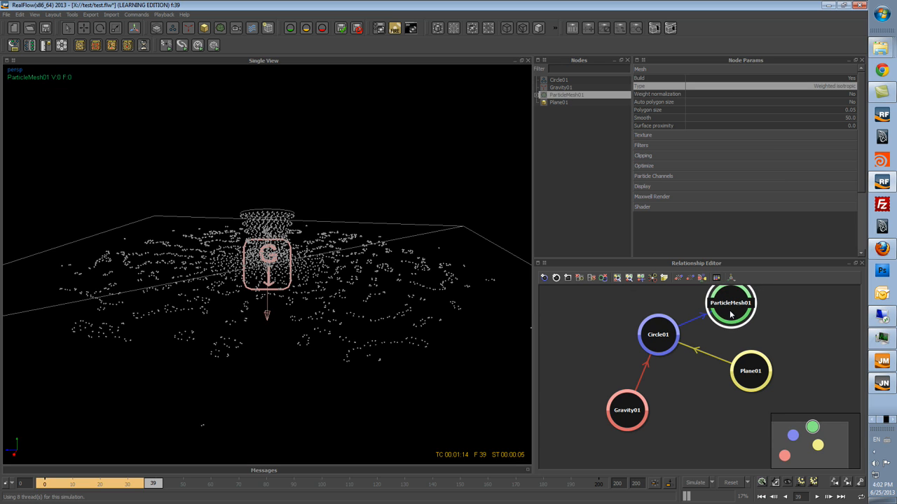
right_click(566, 98)
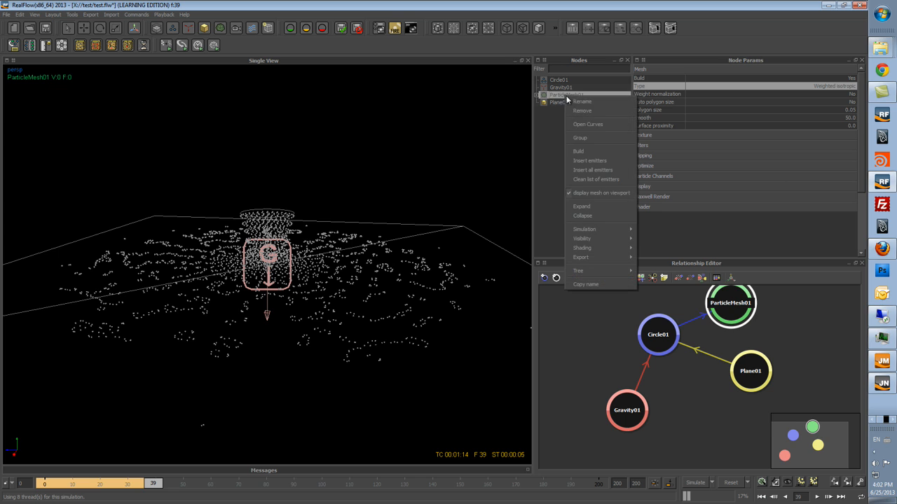
click(604, 151)
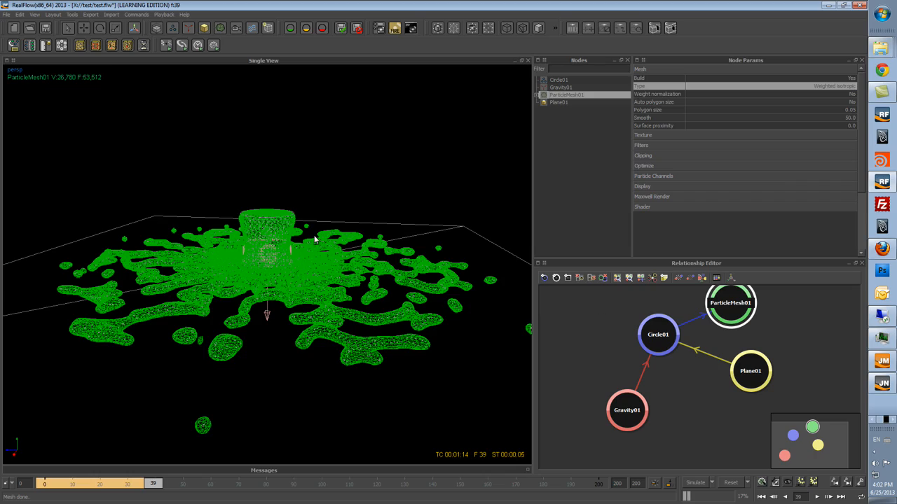
scroll(315, 238, up, 5)
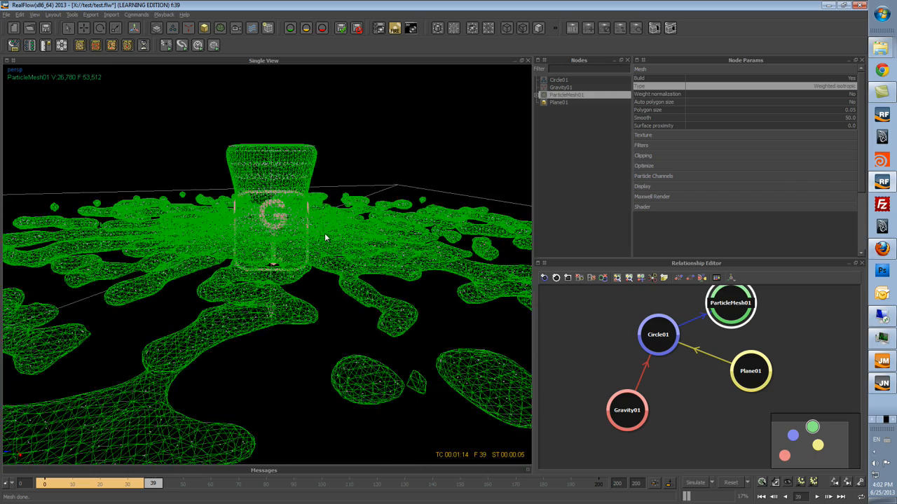
alt+drag(324, 237, 324, 243)
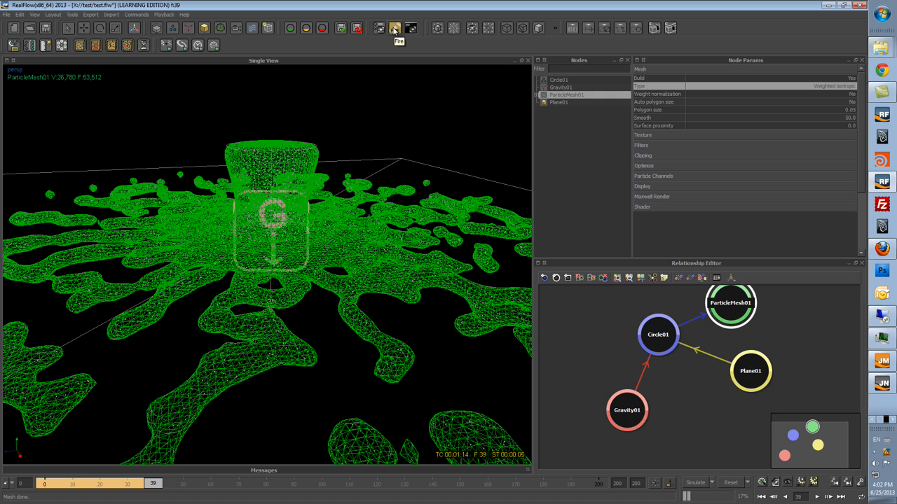
- Run a Maxwell interactive render of the mesh from a higher angle, keeping the preview window clear of the node parameters
click(395, 29)
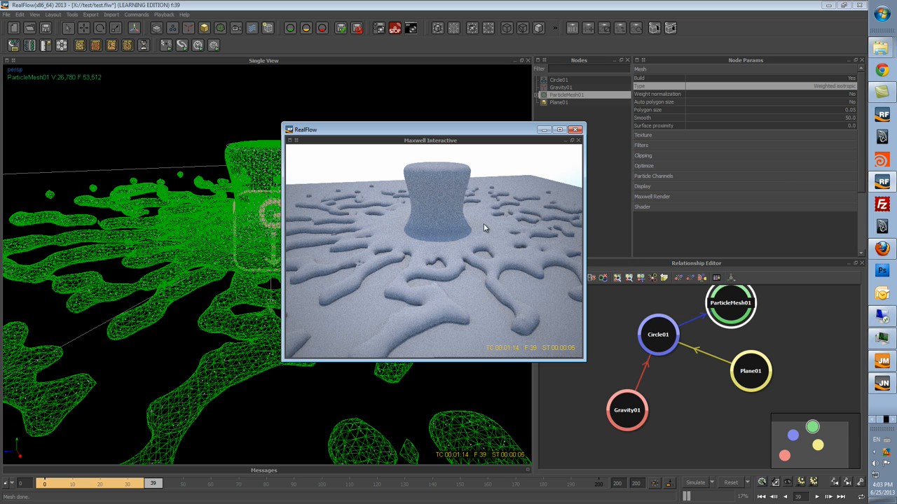
click(396, 28)
drag(440, 137, 541, 115)
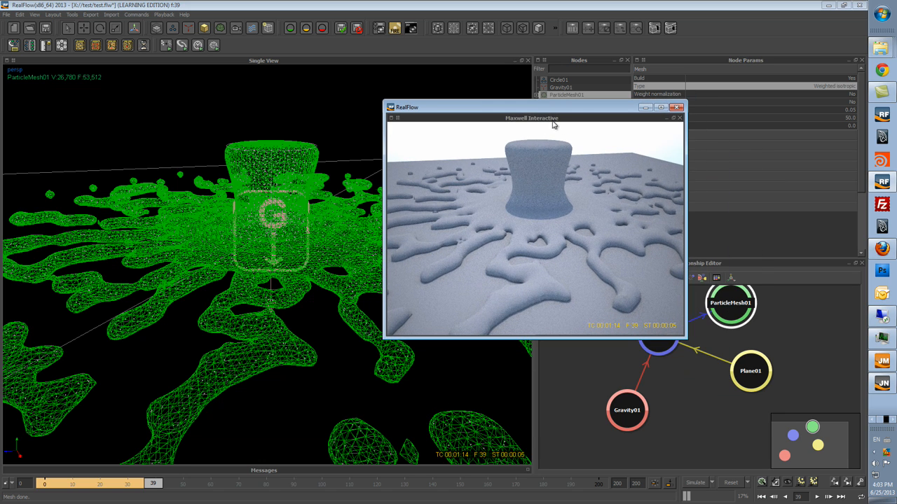
click(396, 28)
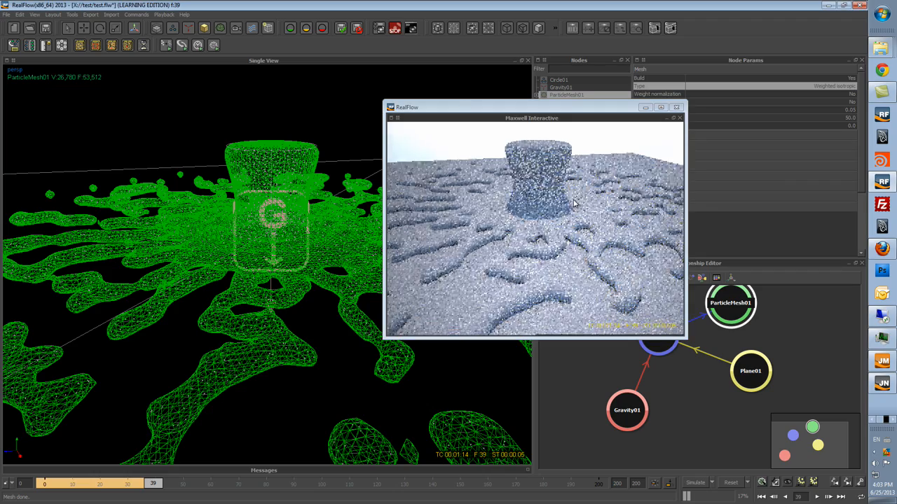
drag(567, 205, 558, 144)
drag(488, 107, 264, 85)
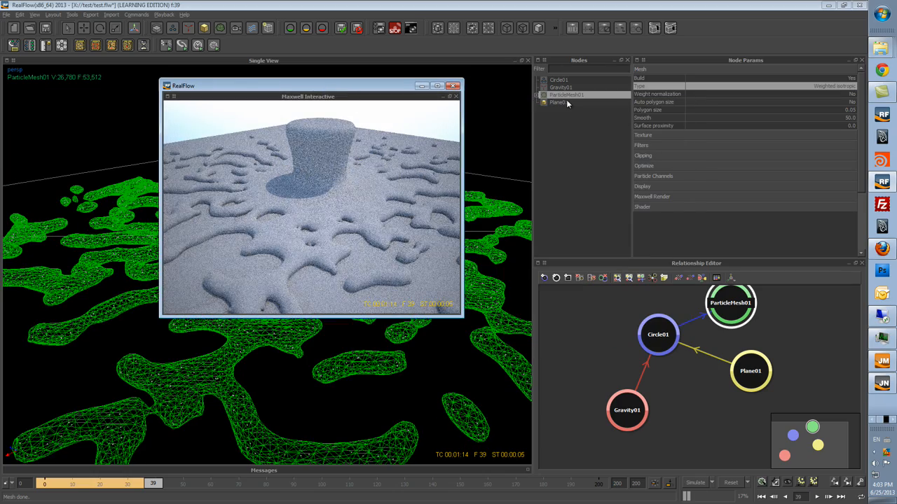
- Assign the honey Maxwell Render material to ParticleMesh01 and view the render from a higher angle
click(796, 199)
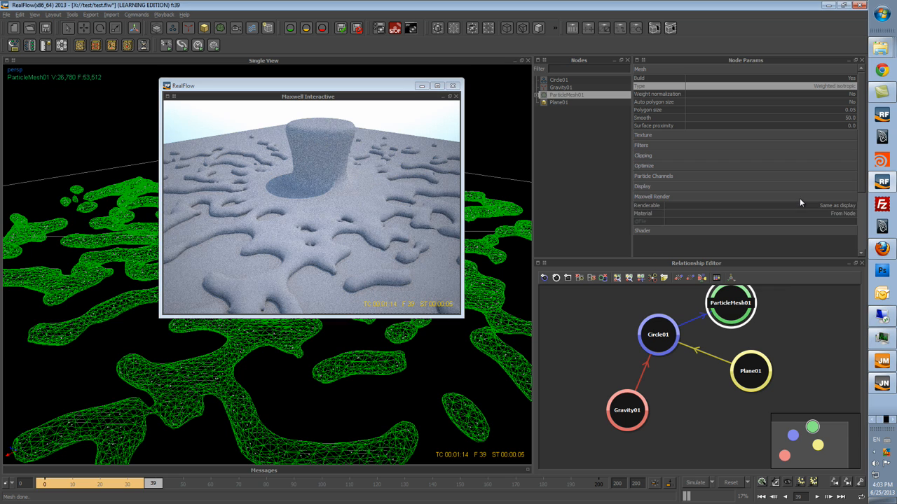
click(853, 213)
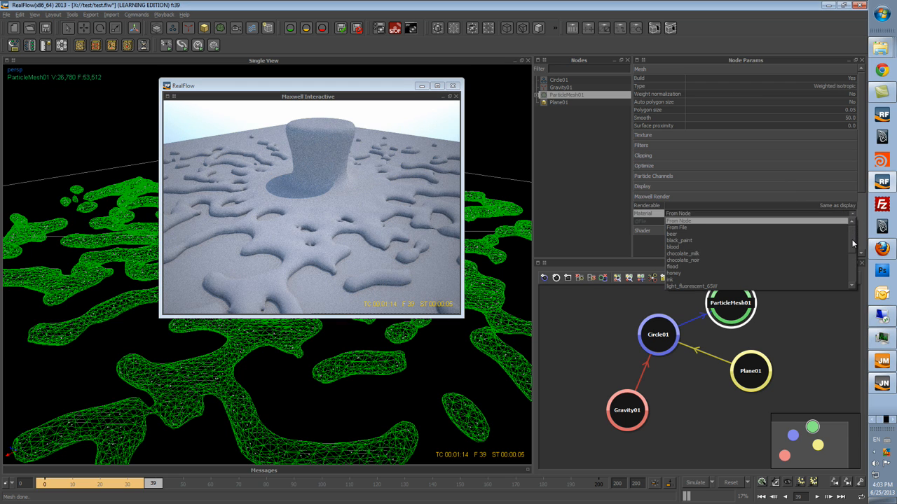
scroll(851, 239, down, 2)
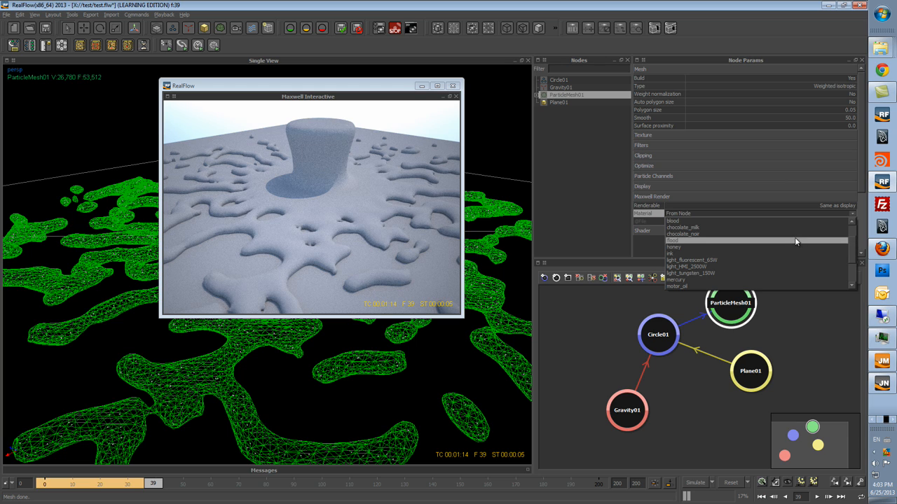
click(774, 246)
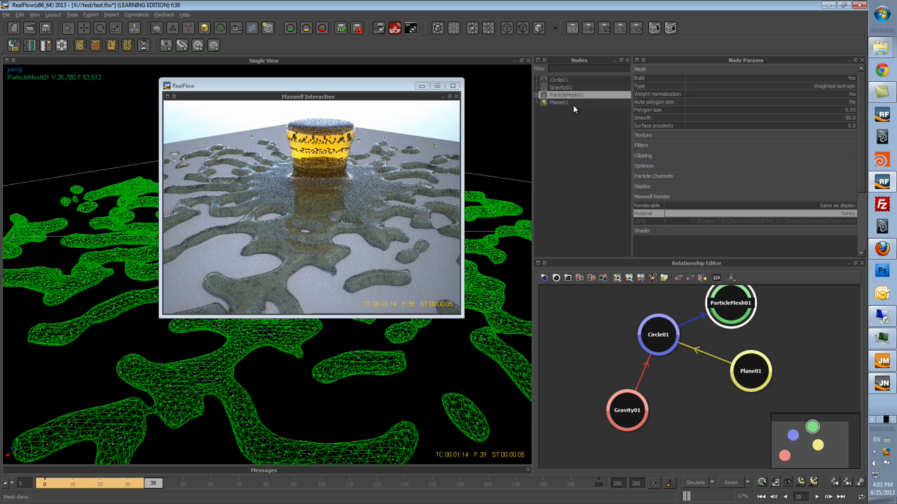
click(560, 80)
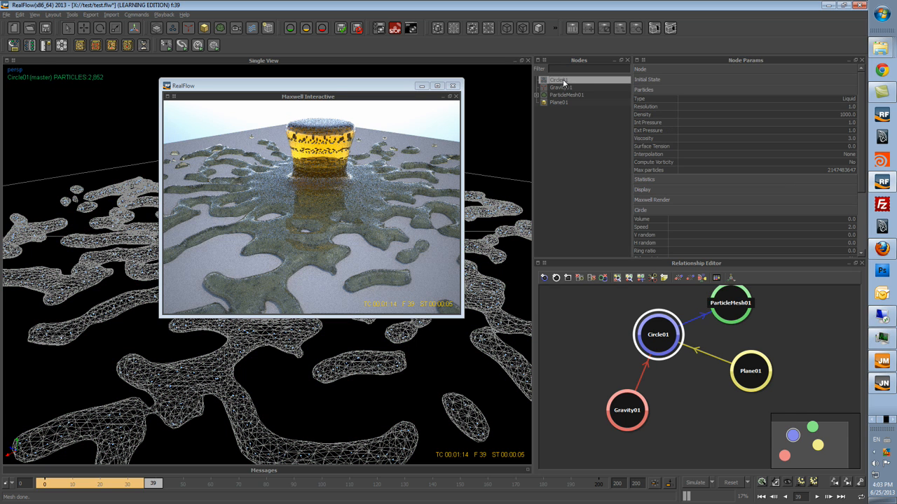
click(486, 27)
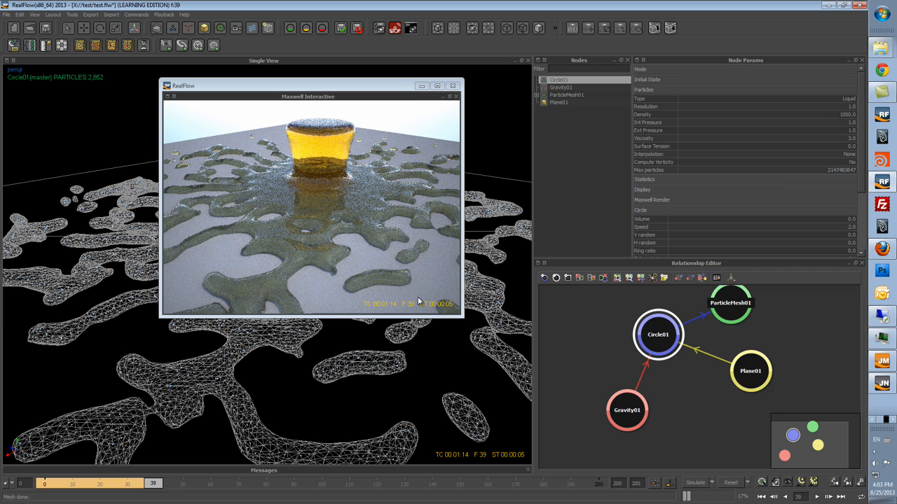
drag(364, 232, 315, 219)
mouse_move(388, 205)
mouse_down()
mouse_move(381, 241)
mouse_move(379, 212)
mouse_up()
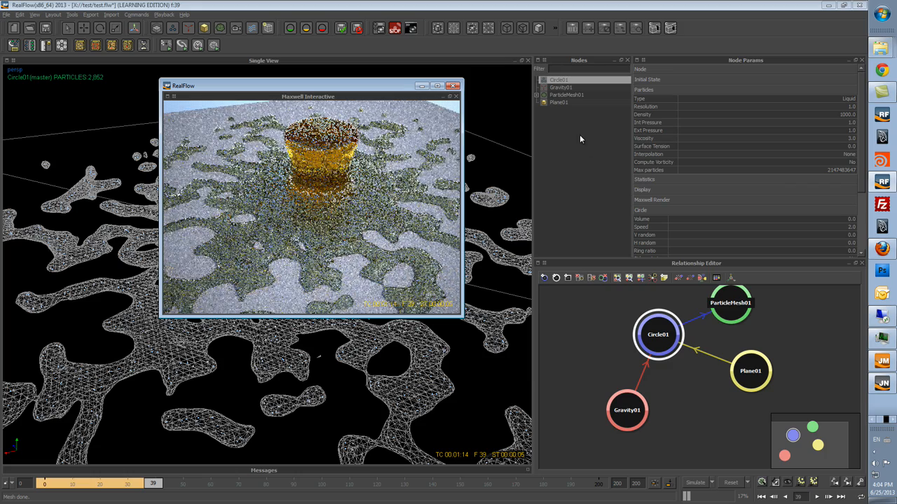
- Set Plane01's color to a dark brown with red 58, green 19 and blue 0
click(559, 103)
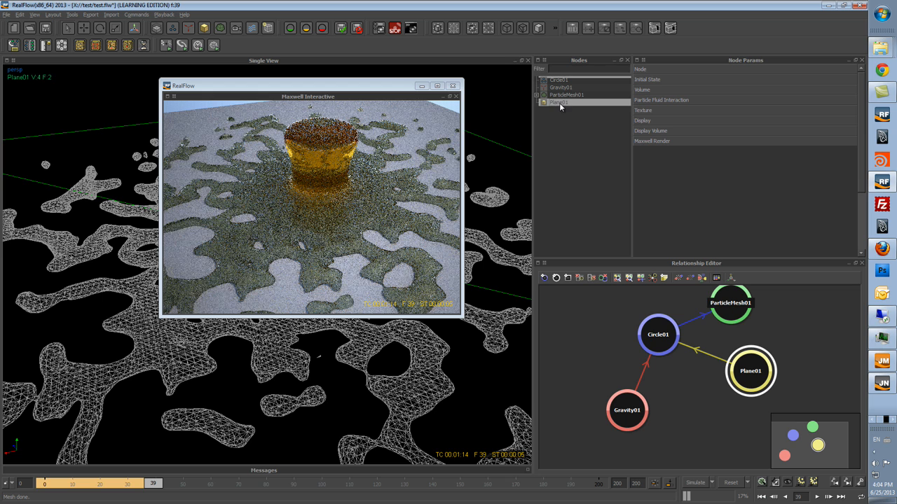
click(827, 142)
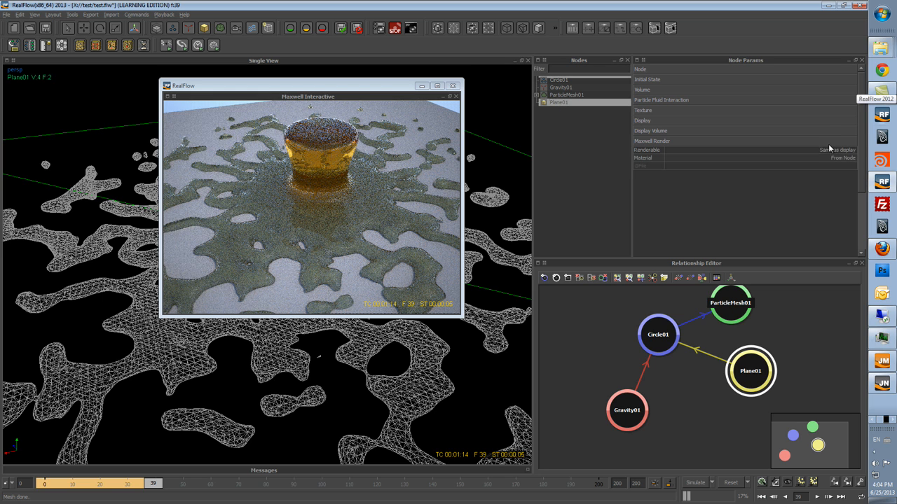
click(813, 69)
click(786, 141)
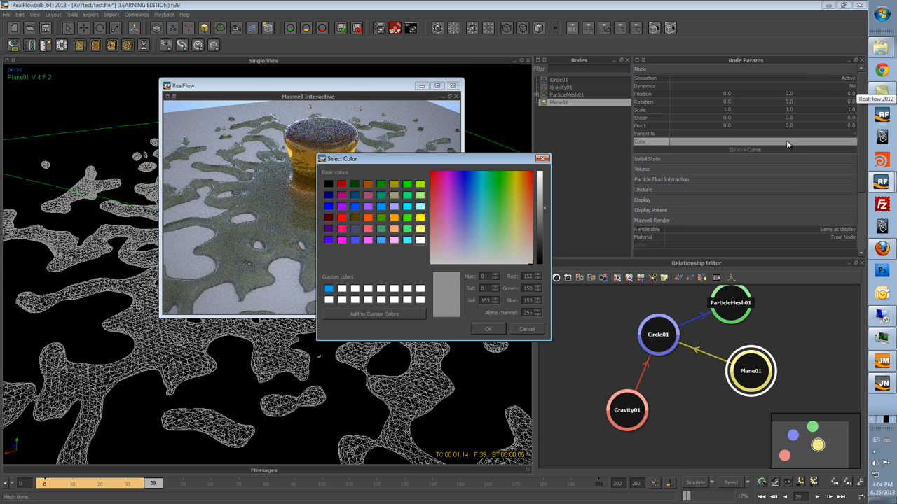
click(358, 222)
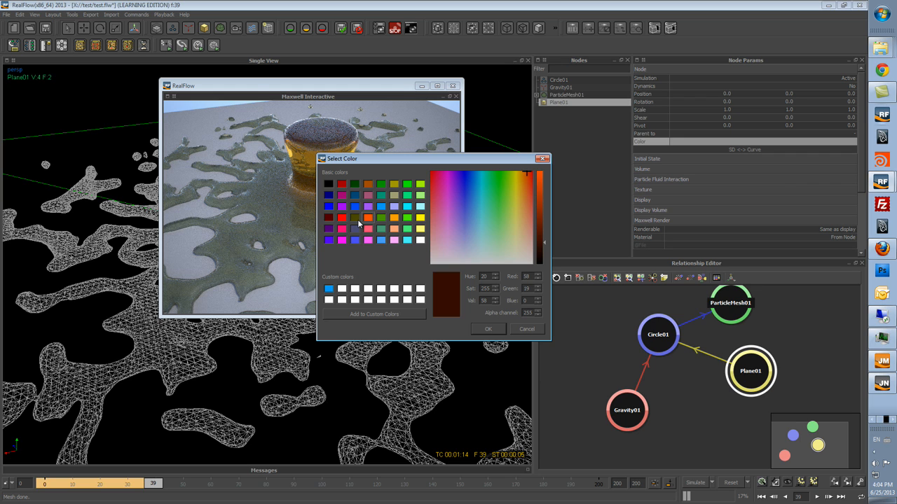
key(Return)
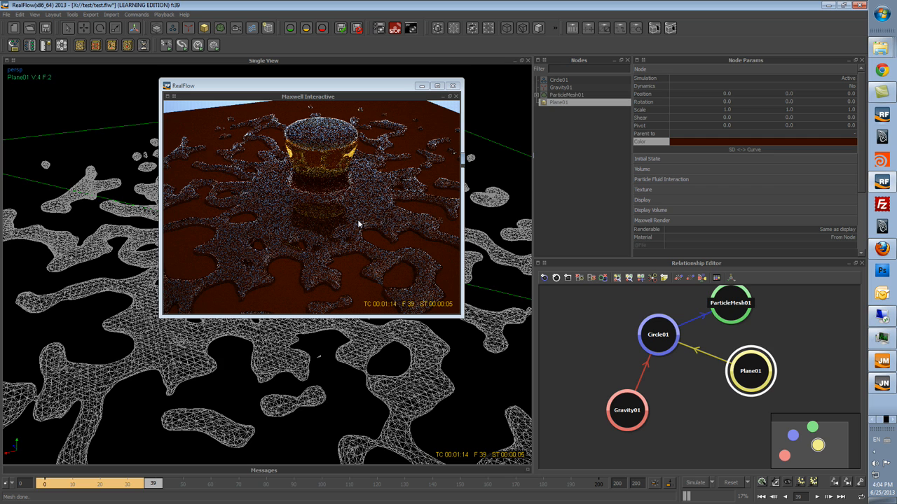
- Change ParticleMesh01's Maxwell Render material to water_pure and view the render from a low angle
click(358, 224)
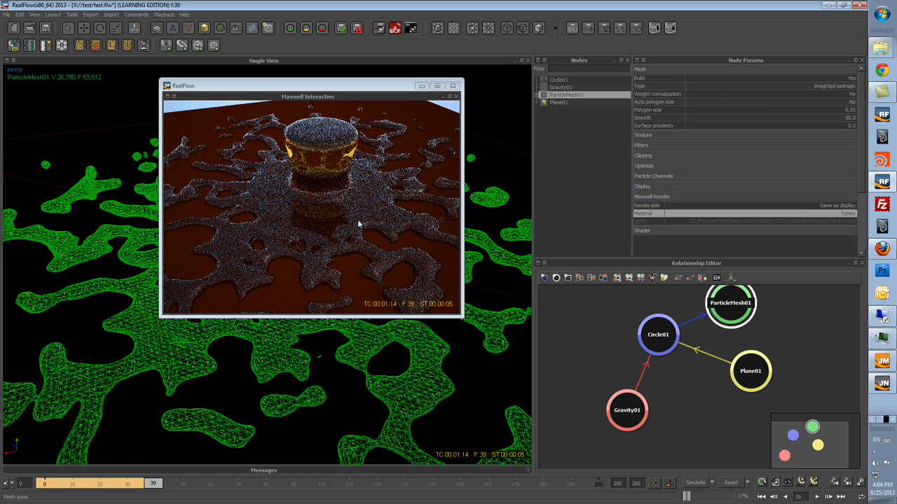
double_click(756, 213)
click(852, 213)
key(Down)
key(Down)
key(Down)
key(Down)
key(Return)
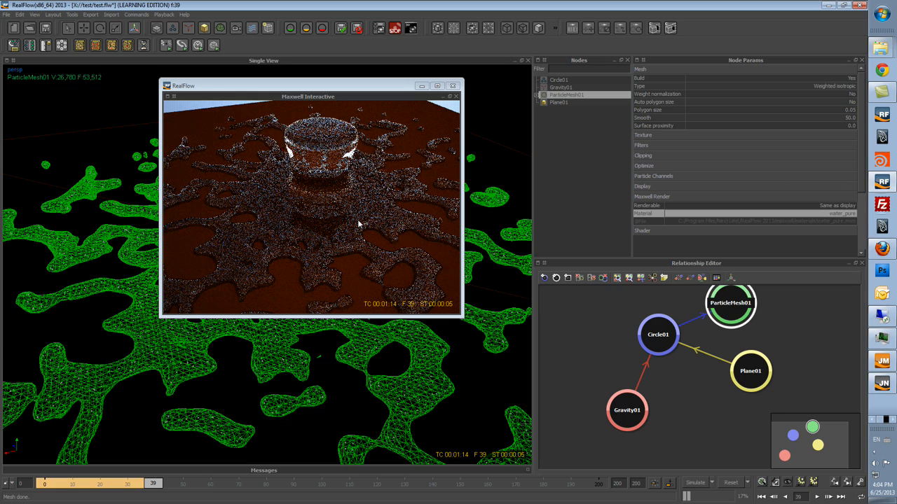
click(358, 224)
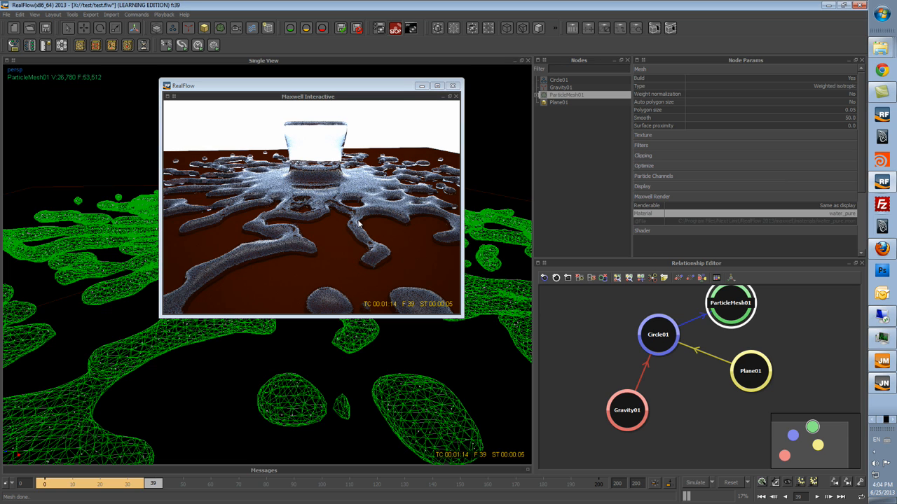
- Review the Draft and Production engine options in the Maxwell Parameters and leave the engine on Production
double_click(358, 223)
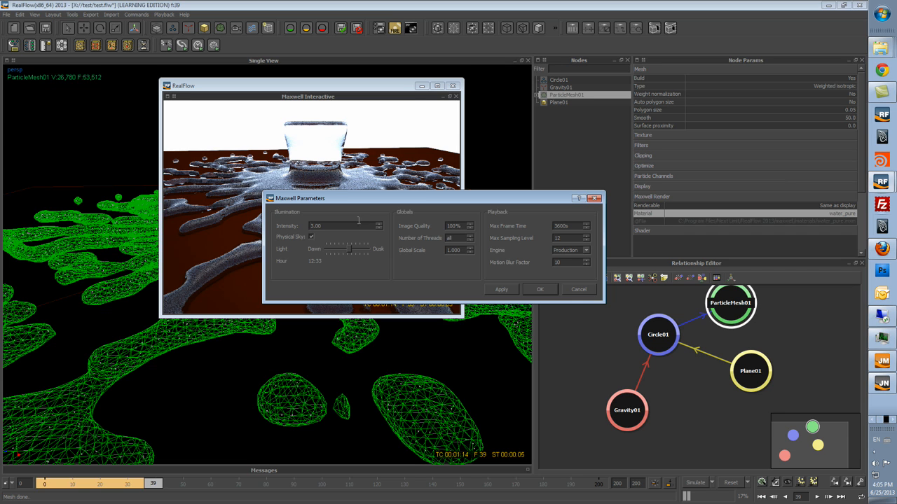
key(Tab)
key(Tab)
key(Tab)
key(Tab)
key(Tab)
key(alt+Down)
key(Up)
key(Return)
key(alt+Down)
key(Down)
key(Return)
key(alt+Down)
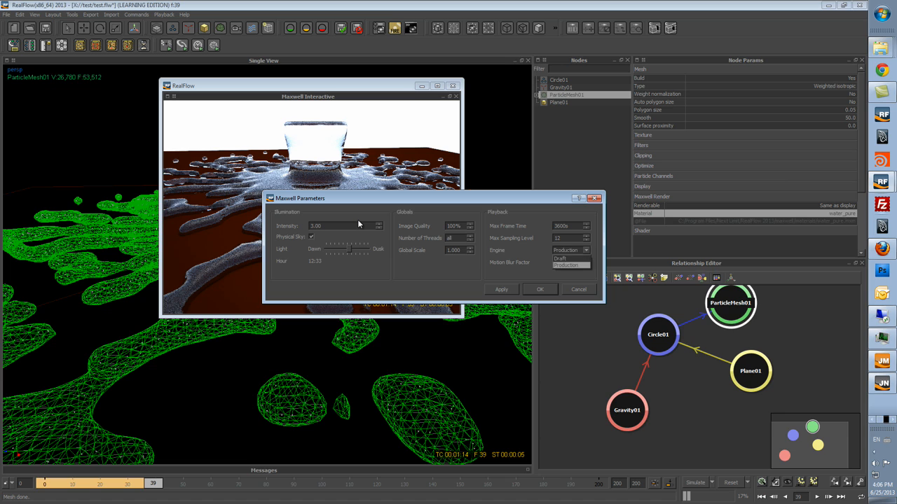
key(Return)
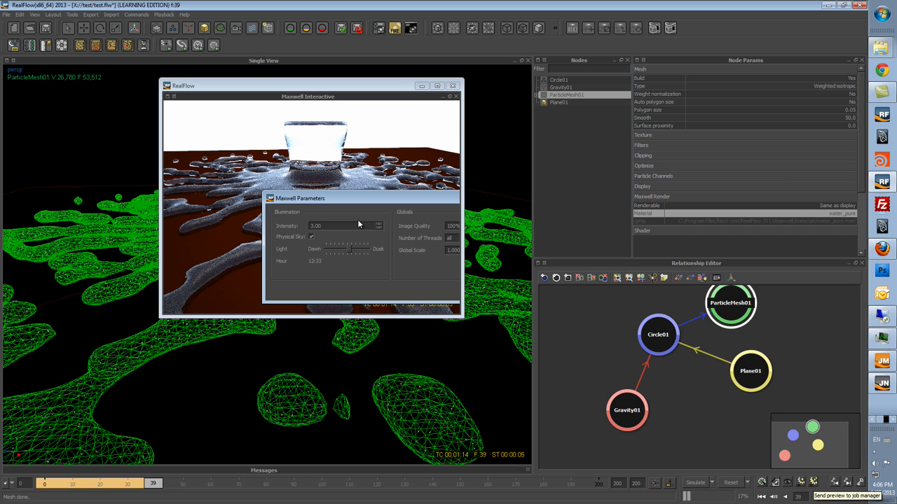
- Run the Maxwell interactive render of the water mesh again, and close the preview window
mouse_move(882, 182)
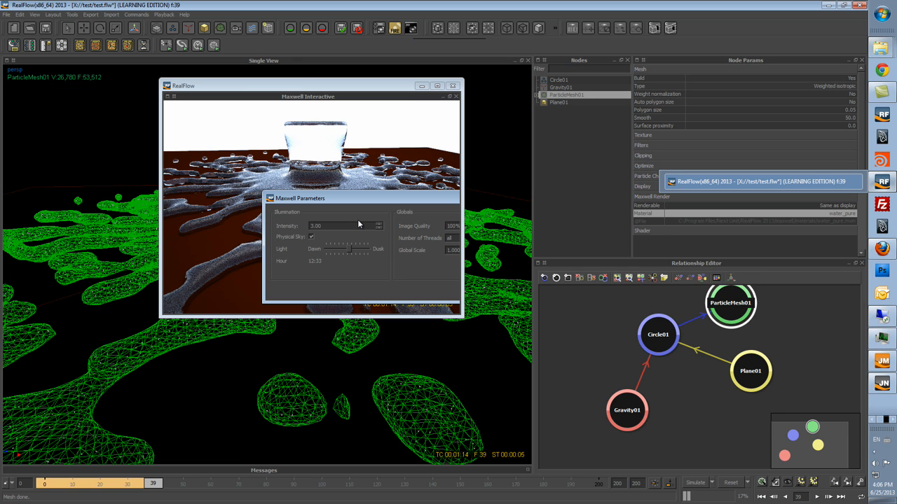
key(Return)
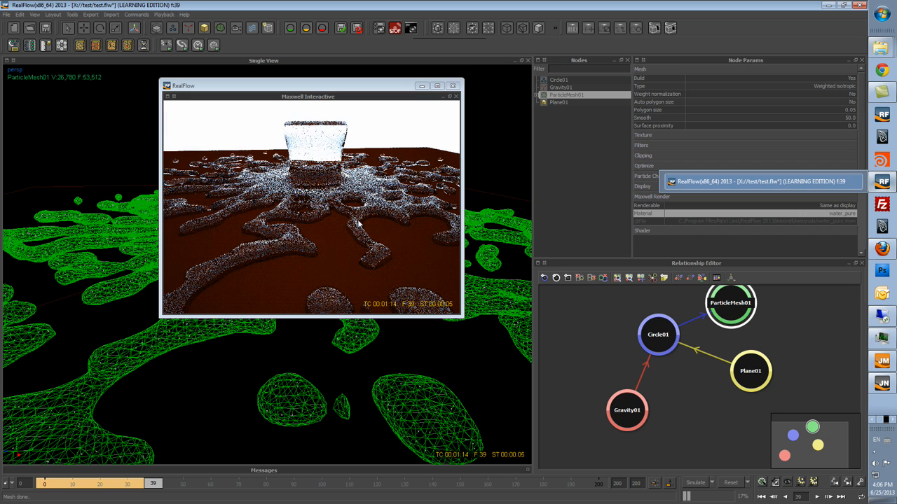
key(Escape)
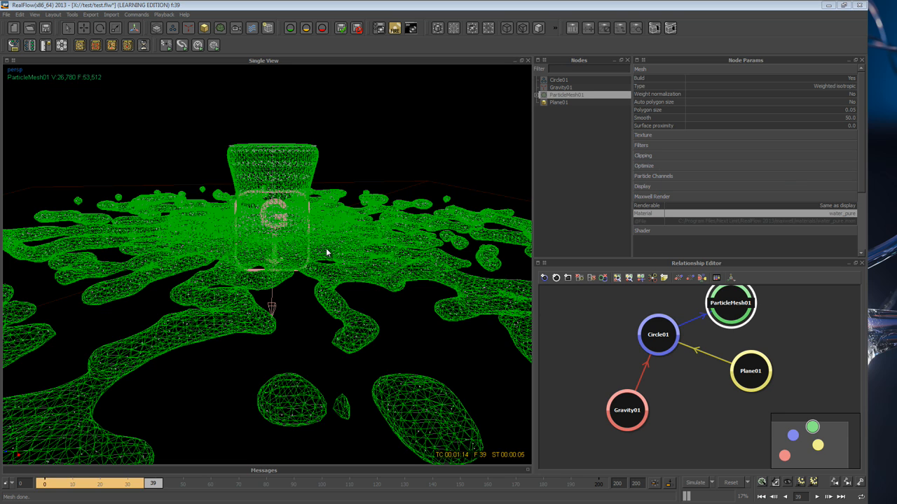
- Open the full documentation page for the particle Type parameter of Circle01
click(562, 81)
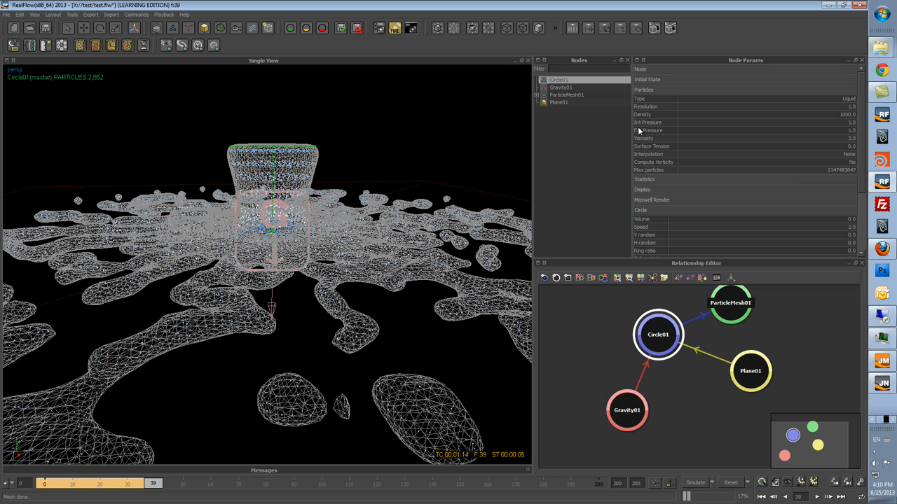
click(648, 101)
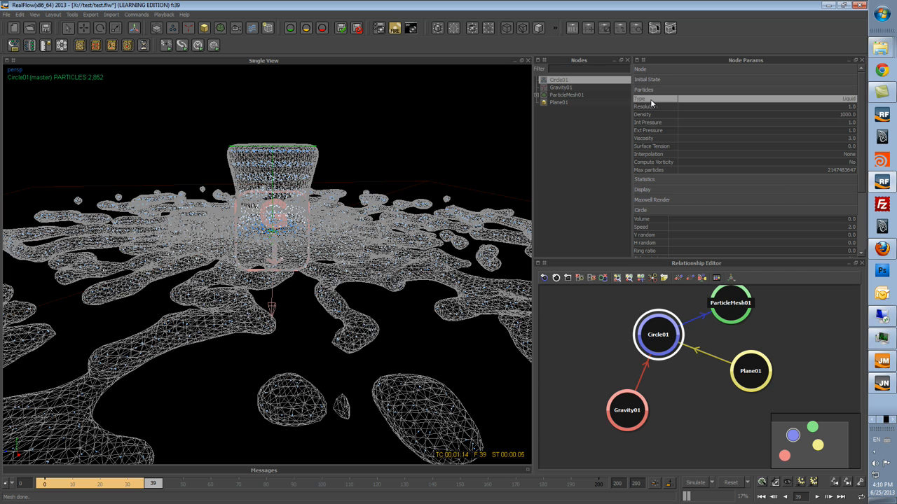
mouse_move(651, 103)
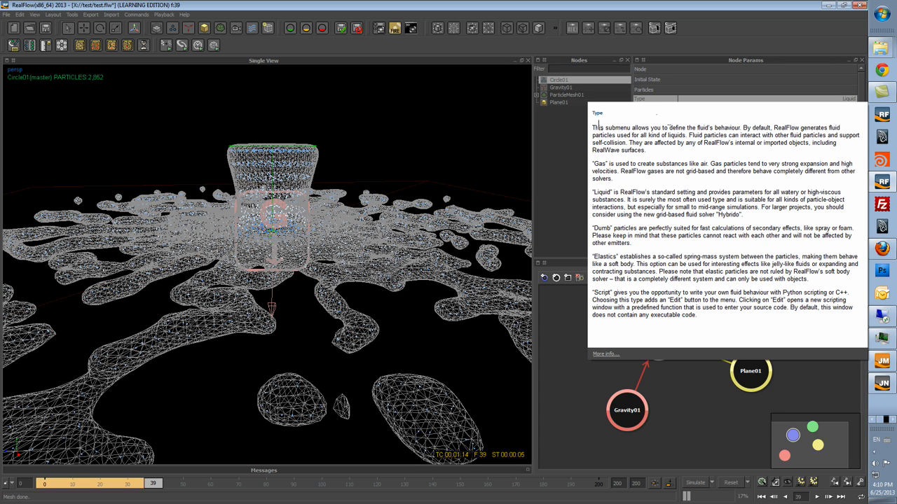
click(603, 354)
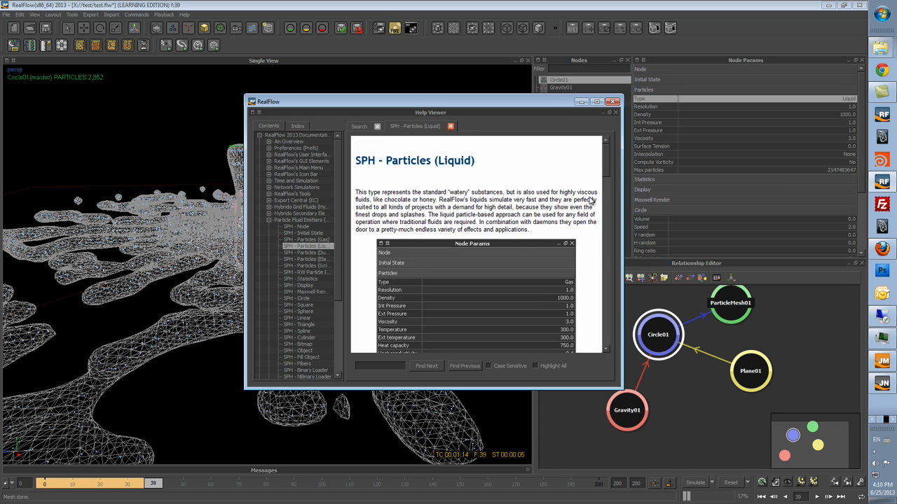
- Maximize the Help Viewer and read through the SPH - Particles (Liquid) page to its end
drag(622, 389, 809, 503)
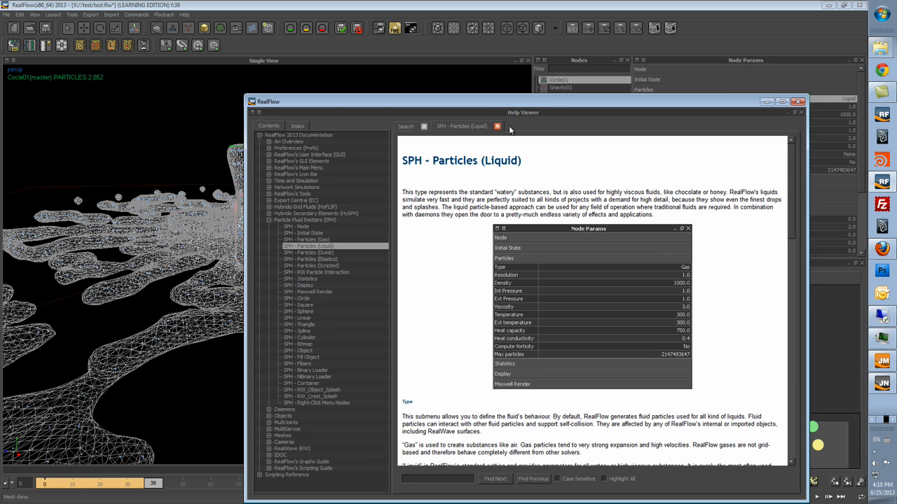
drag(491, 103, 410, 66)
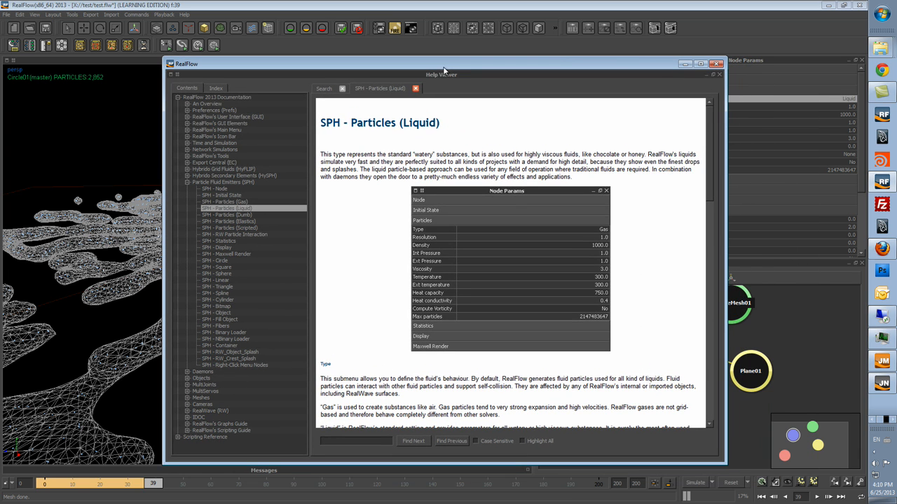
click(699, 64)
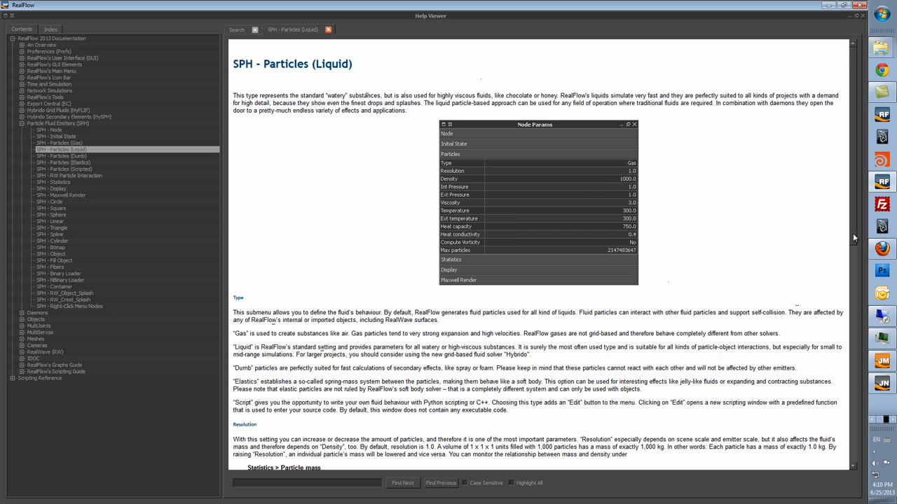
scroll(853, 233, down, 8)
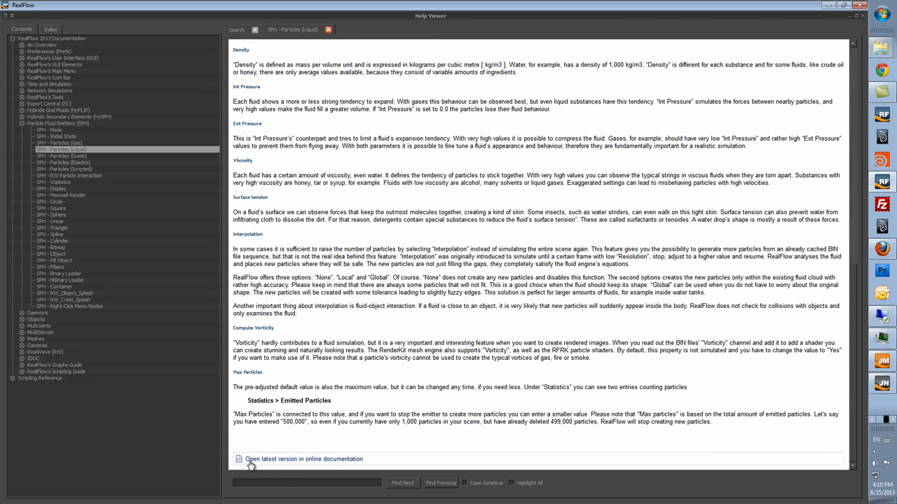
- Open the latest online version of the SPH - Particles (Liquid) documentation and skim it
click(305, 460)
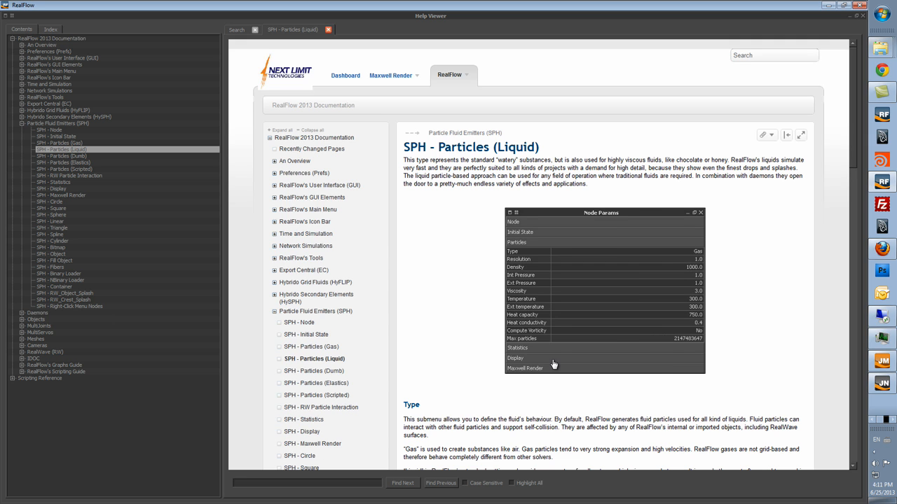
scroll(566, 301, down, 5)
scroll(566, 300, up, 5)
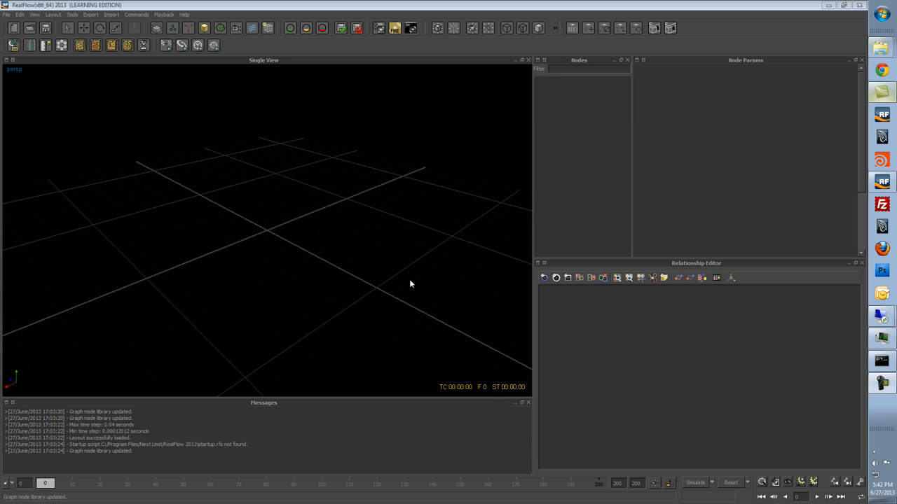
- Enable Use OpenCL-GPU for the Hybrido solver in the simulation options
click(712, 484)
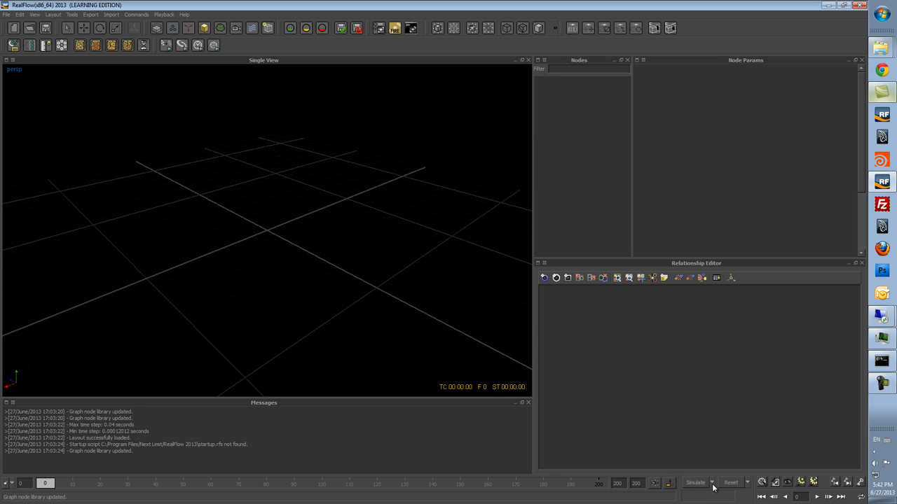
click(708, 497)
click(712, 484)
click(709, 499)
click(612, 280)
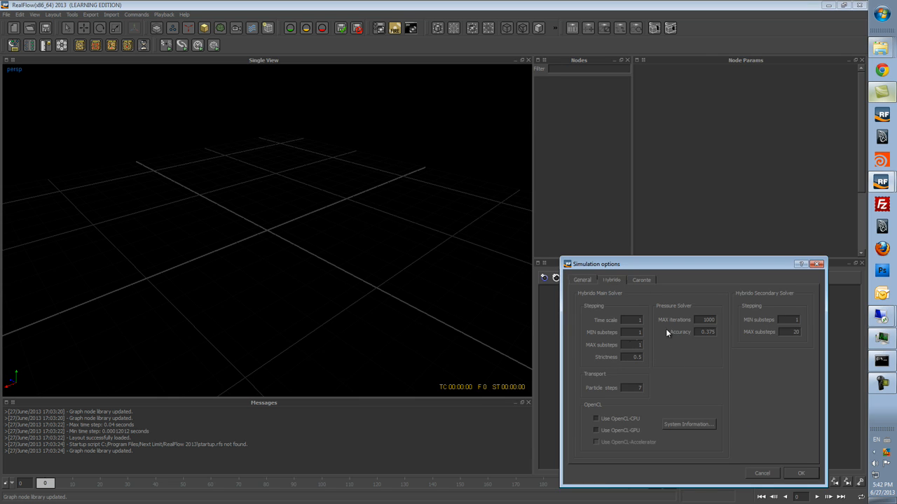
click(597, 430)
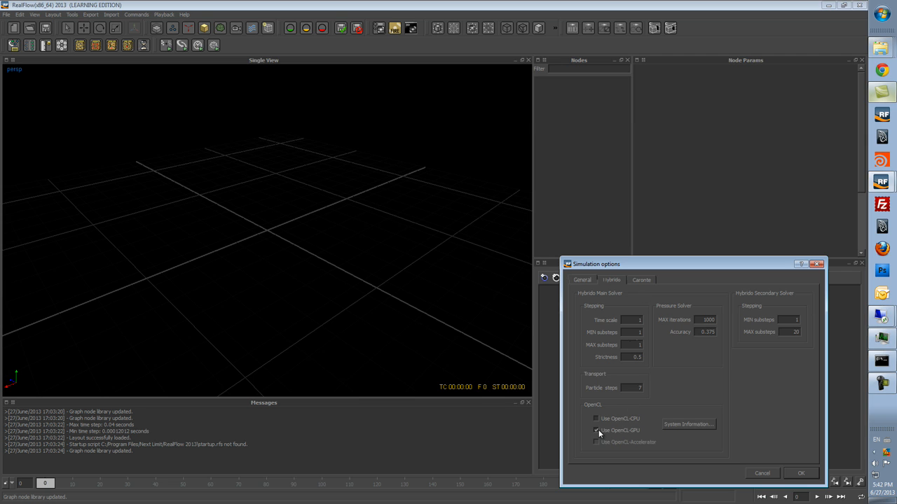
- Check the OpenCL system information, particularly the supported OpenCL version of the device, and close the report
click(686, 426)
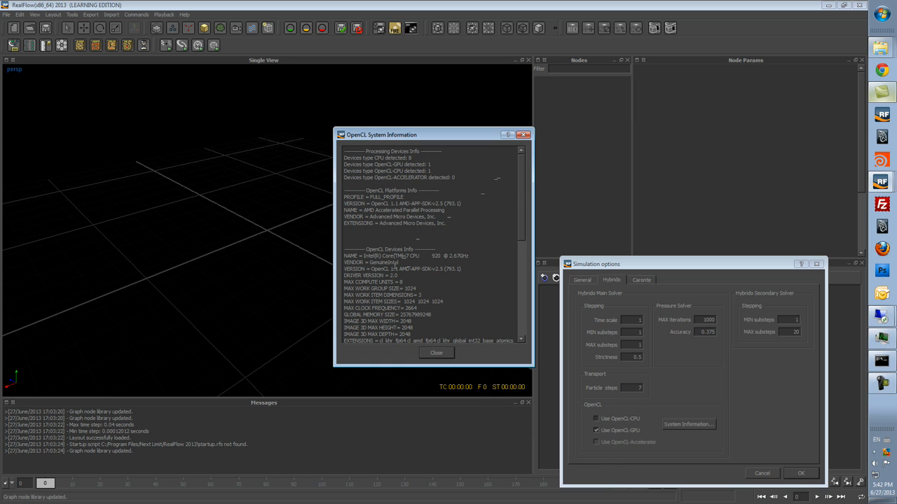
drag(370, 269, 465, 269)
drag(398, 269, 370, 269)
click(445, 356)
click(443, 353)
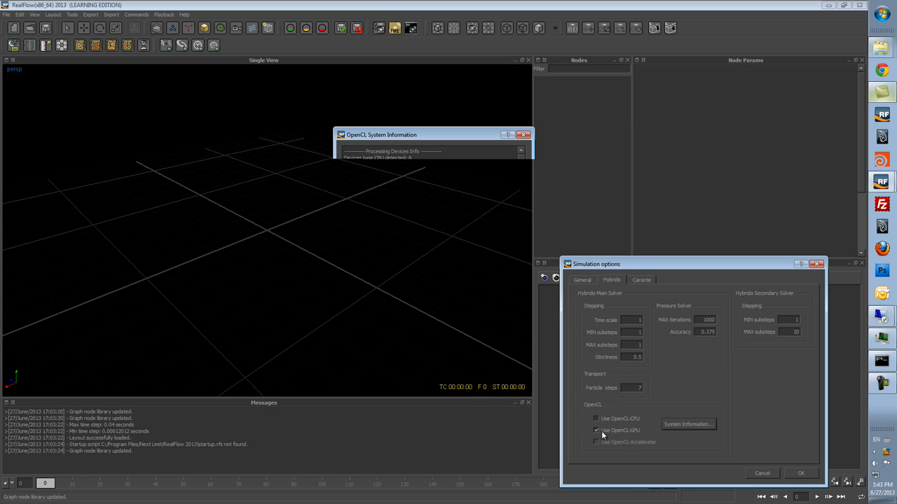
- Accept the simulation options and toggle the Command line option for simulating
click(801, 473)
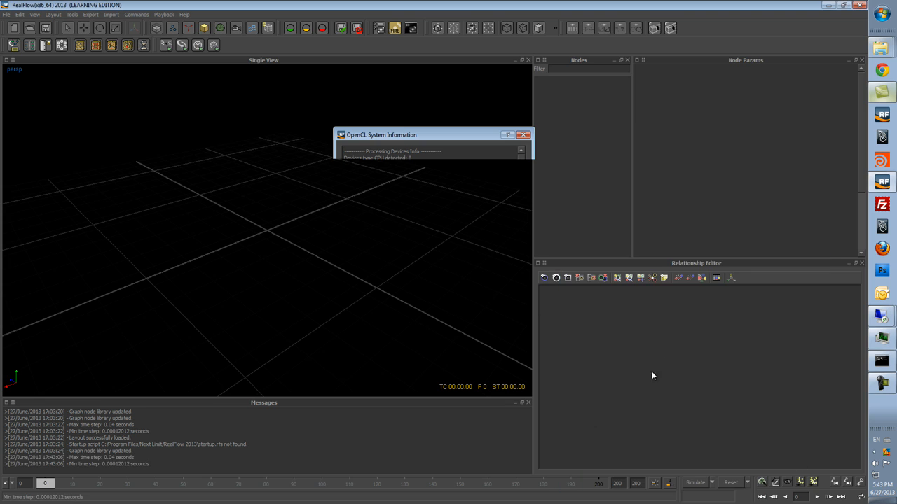
click(711, 484)
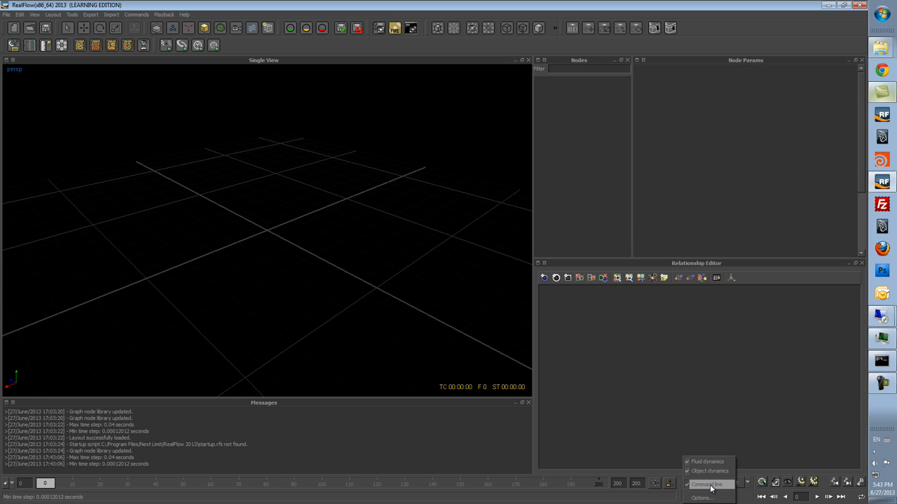
click(713, 484)
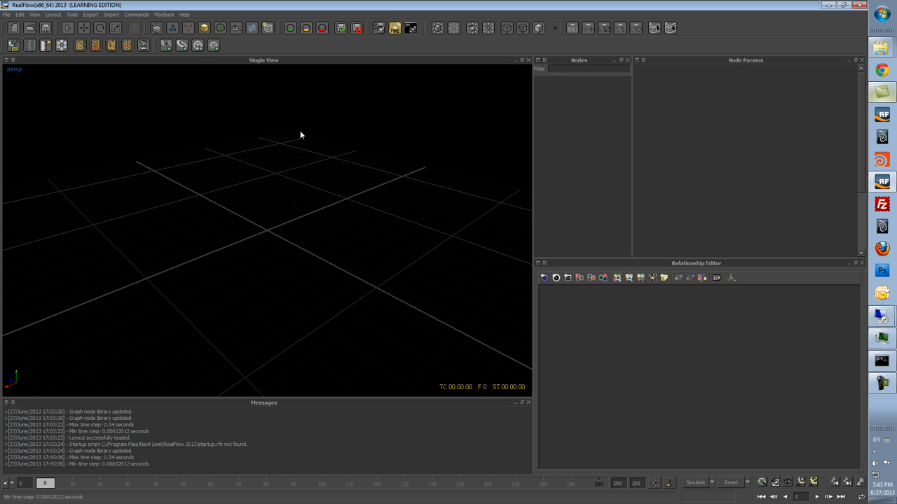
- Review the available Hybrido elements and add a Hybrido Domain to the scene
click(157, 29)
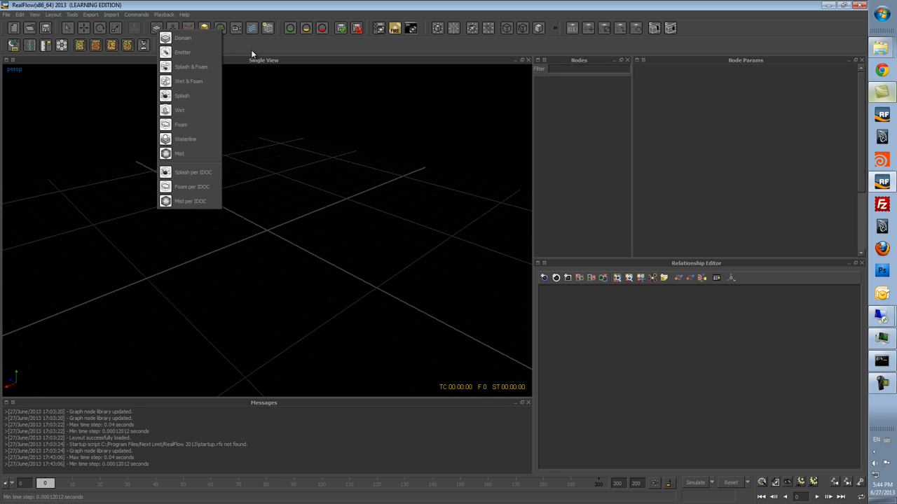
click(231, 116)
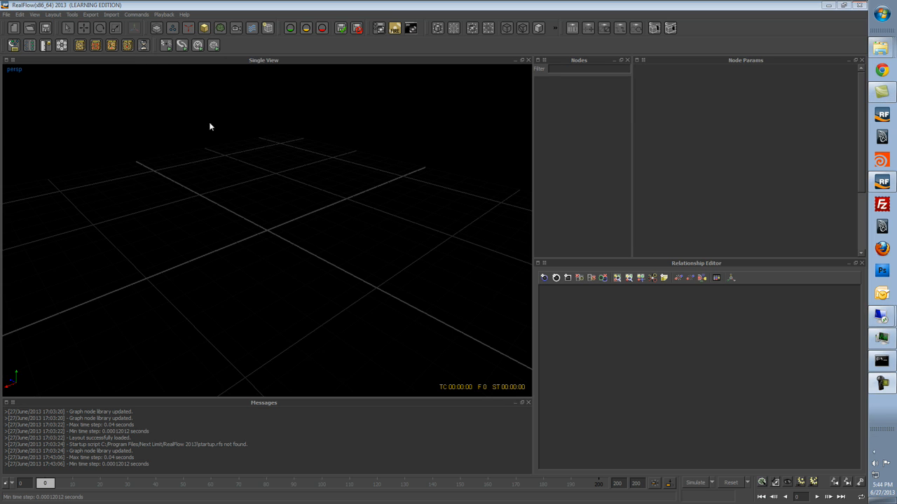
click(159, 29)
click(169, 35)
- Examine the domain's corner cells in perspective and up close in top view against its Cell size parameter
alt+drag(421, 250, 221, 277)
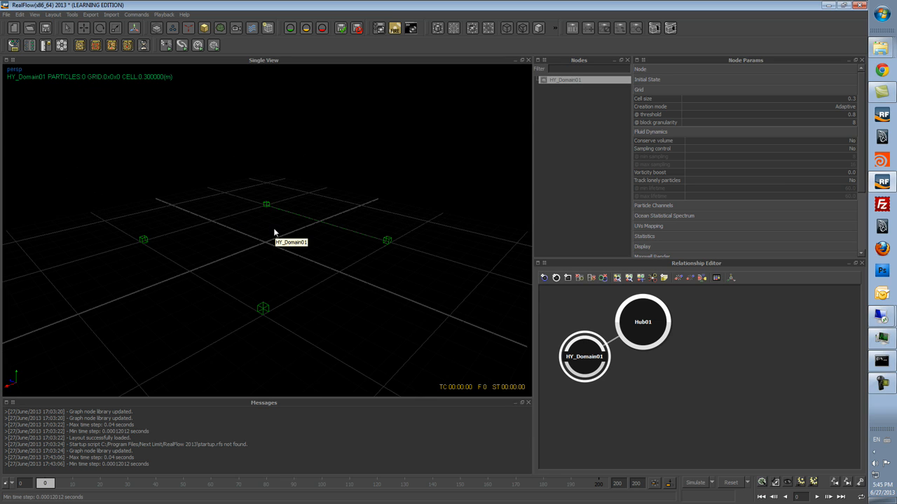
alt+drag(298, 227, 388, 240)
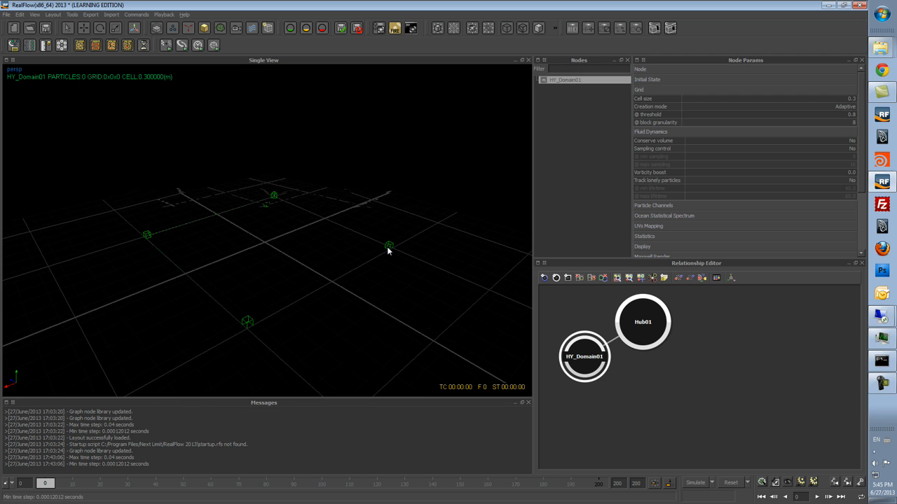
alt+drag(389, 253, 357, 279)
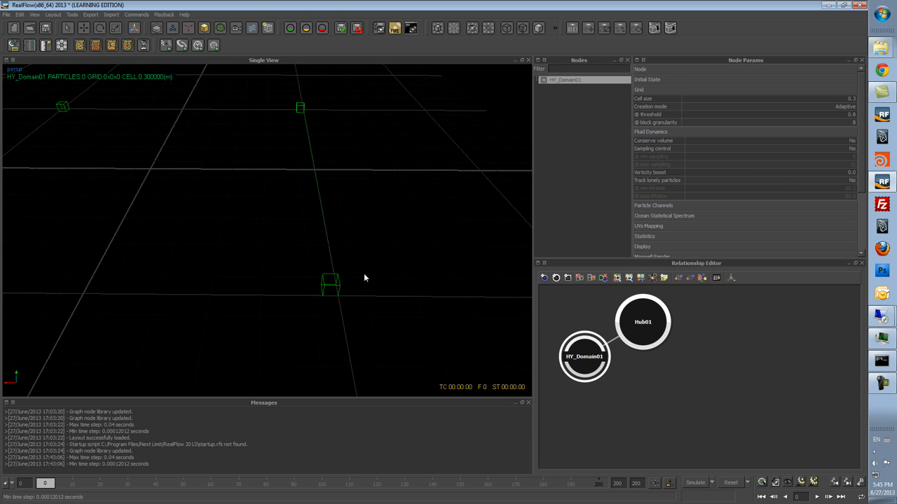
key(1)
alt+drag(384, 323, 416, 285)
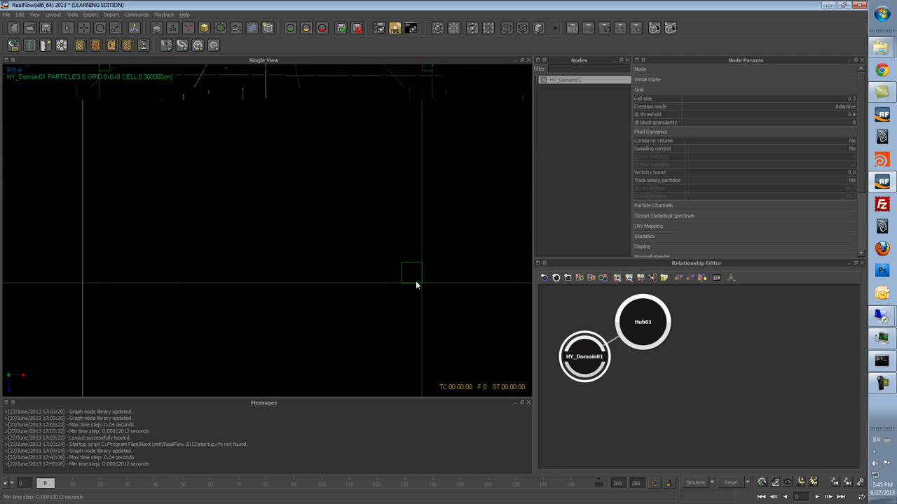
key(1)
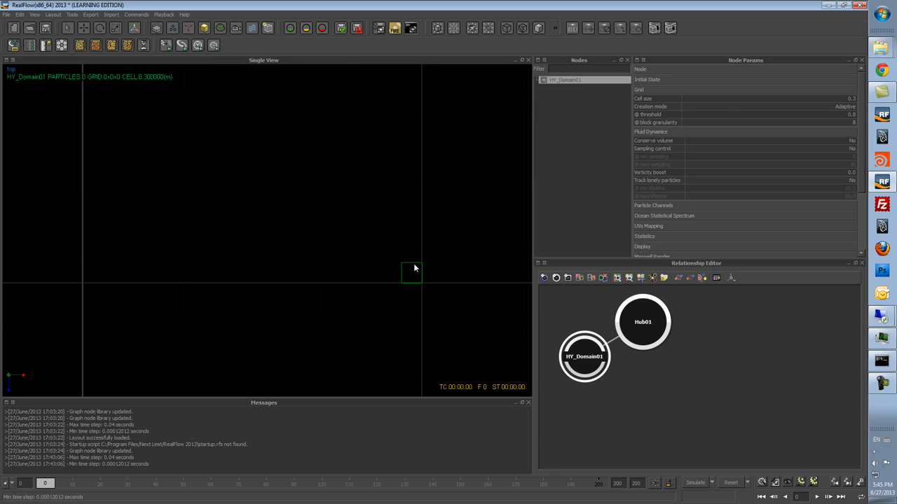
click(650, 98)
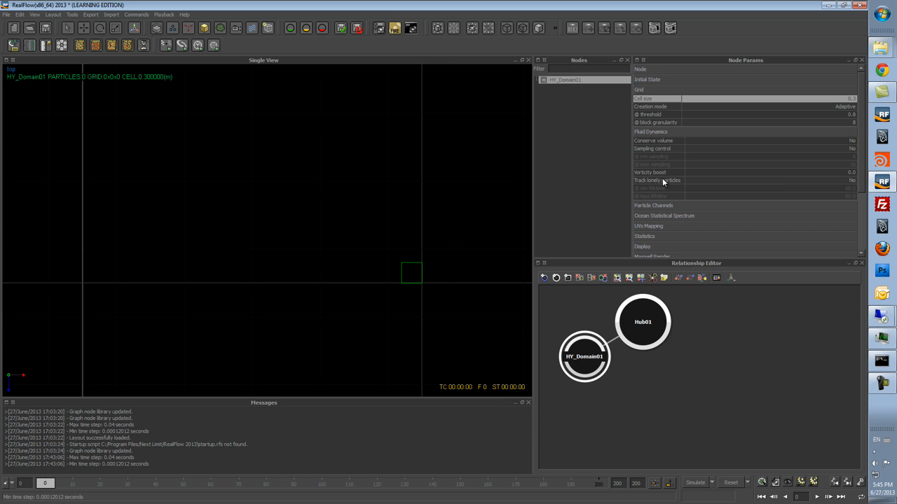
- Try the Dense creation mode on the domain's grid, and return it to Adaptive
click(653, 106)
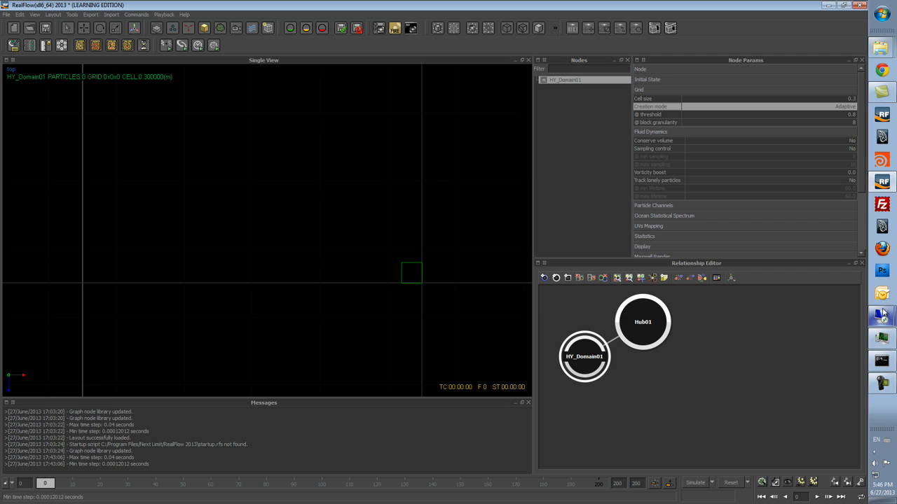
click(852, 108)
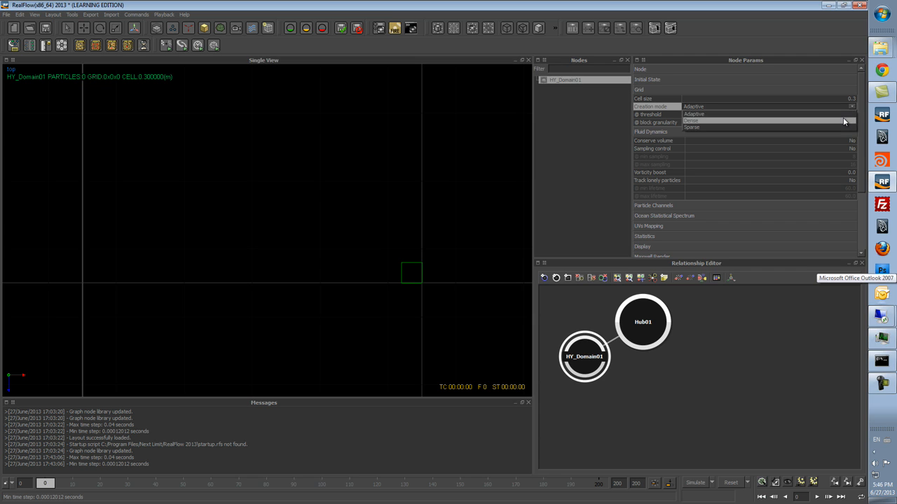
click(842, 119)
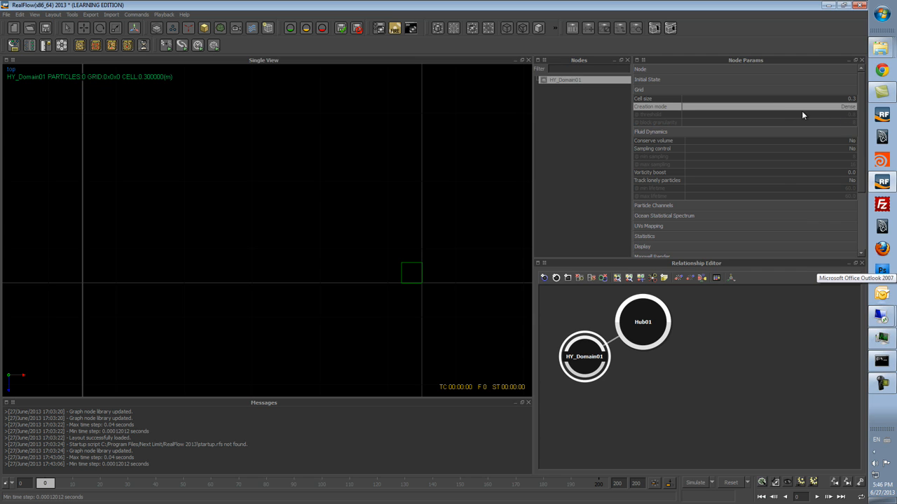
click(852, 109)
click(847, 115)
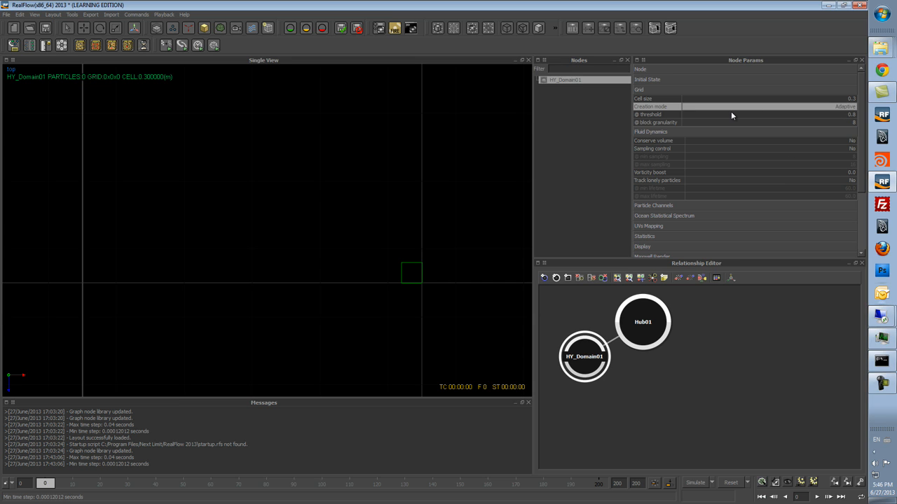
- Set the Creation mode of the Hybrido domain's grid to Dense
scroll(335, 229, down, 3)
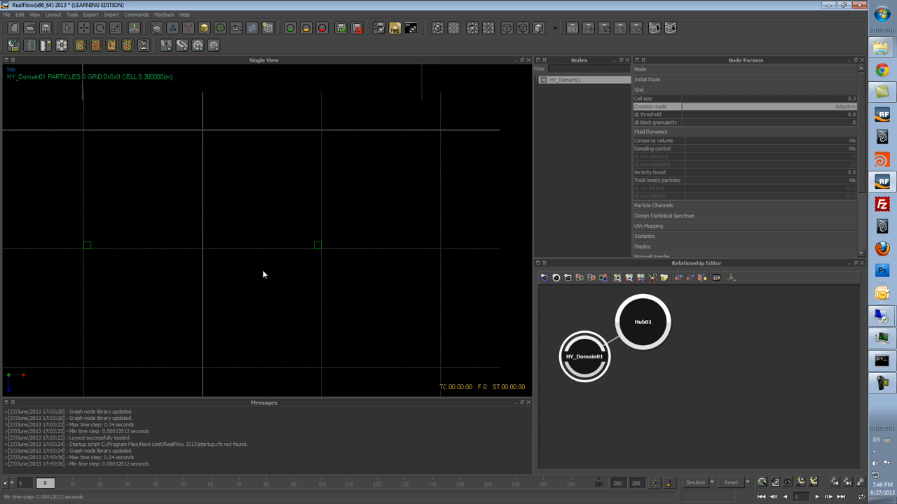
alt+middle_drag(303, 248, 356, 313)
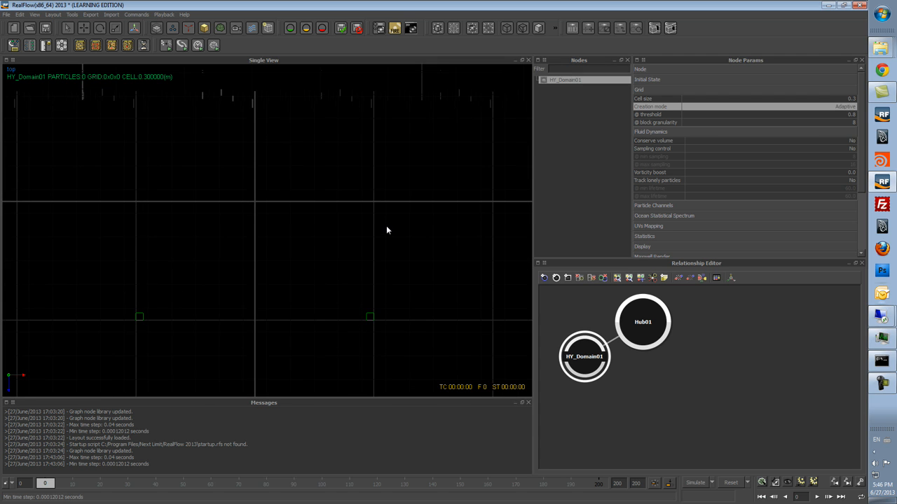
alt+drag(387, 229, 397, 274)
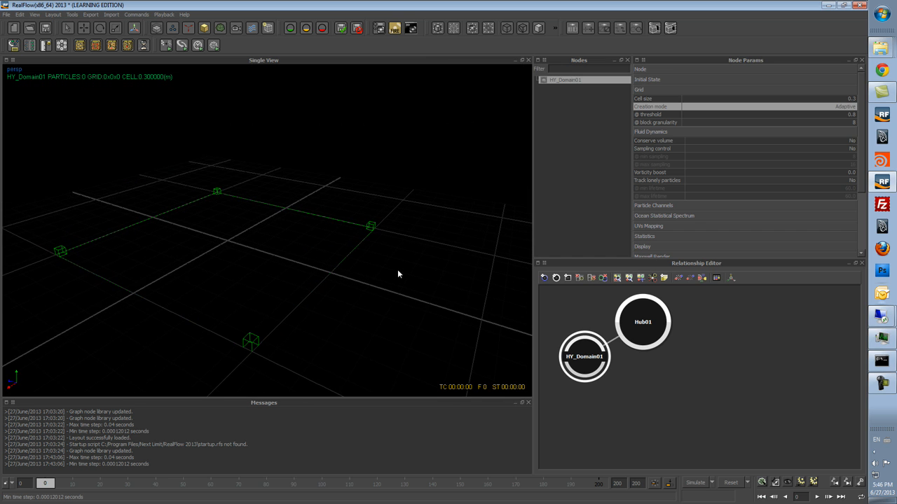
alt+drag(320, 279, 341, 300)
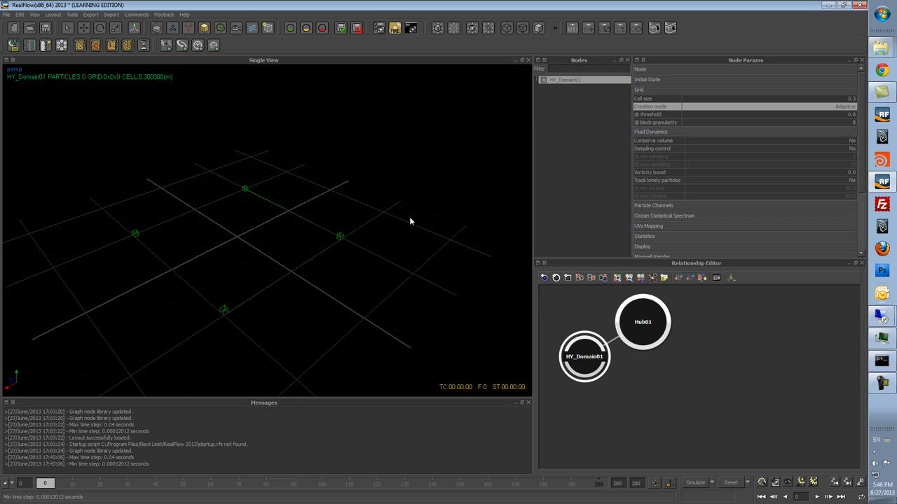
click(853, 109)
click(852, 110)
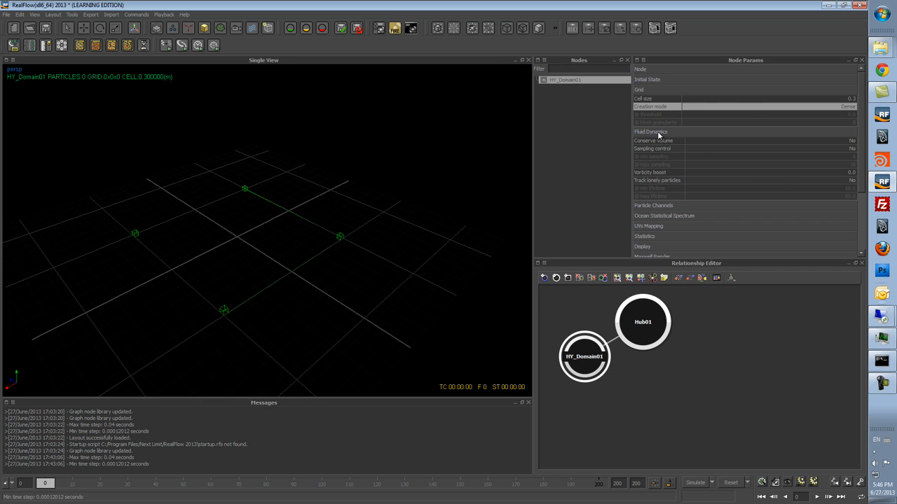
- Try enabling Track lonely particles in the domain's Fluid Dynamics settings, and switch it off again
click(664, 180)
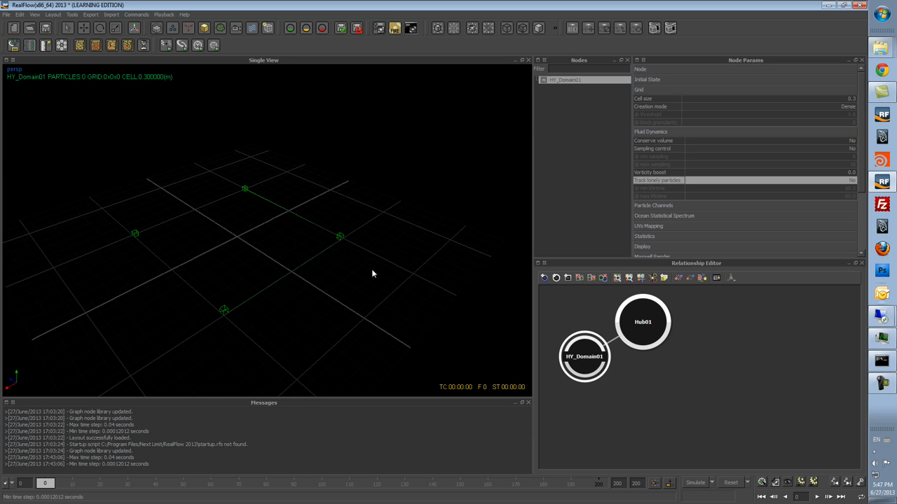
click(850, 180)
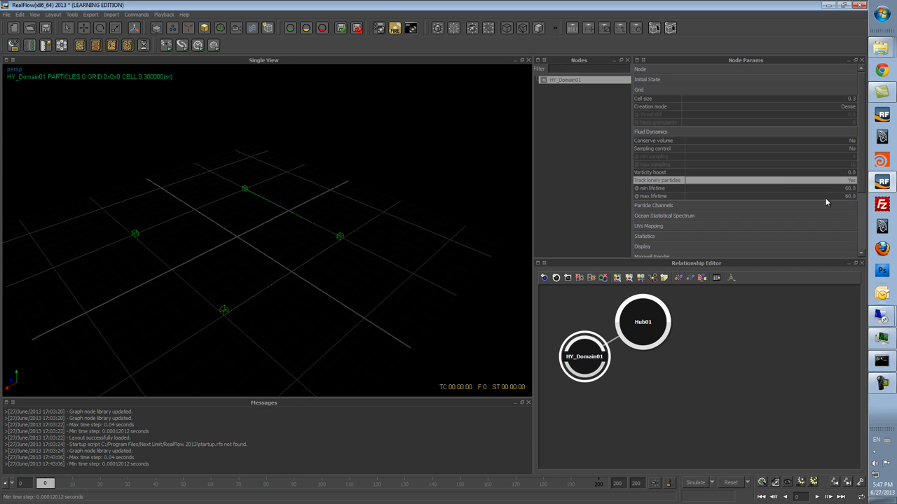
click(852, 182)
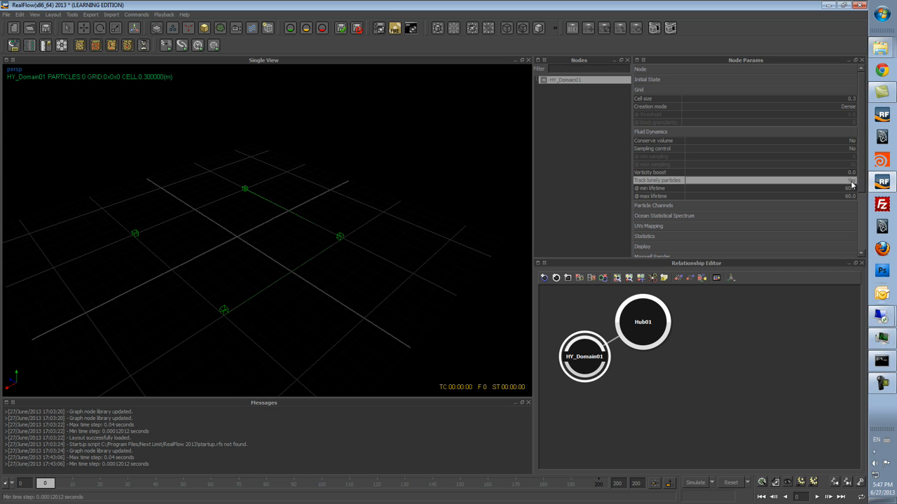
- Review the domain's Particle Channels and Ocean Statistical Spectrum parameters, giving the node parameters more vertical room
click(671, 205)
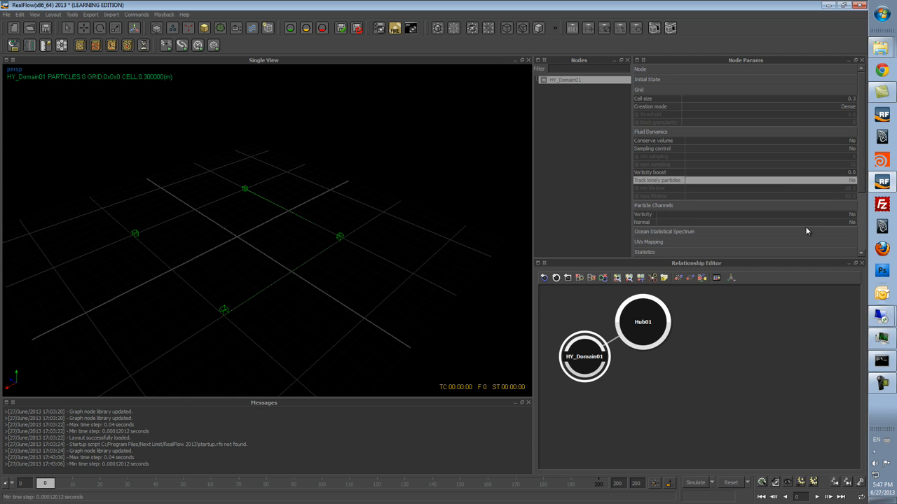
click(744, 206)
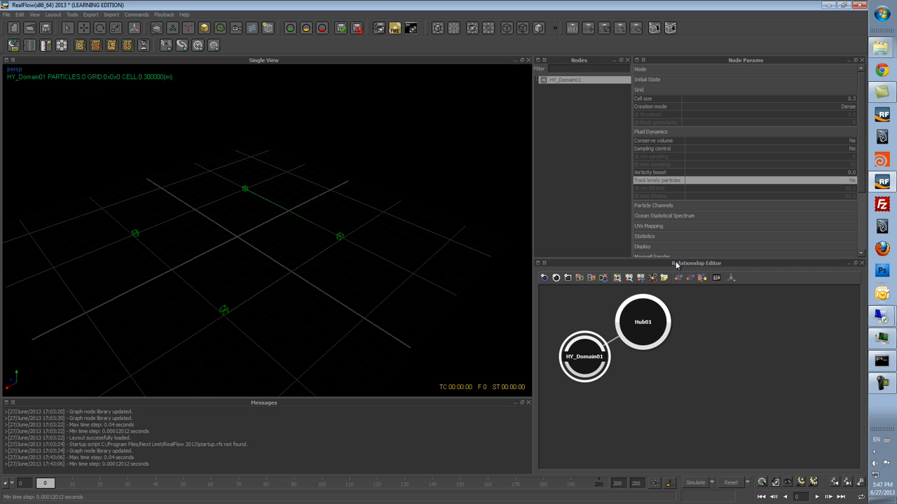
drag(675, 260, 665, 321)
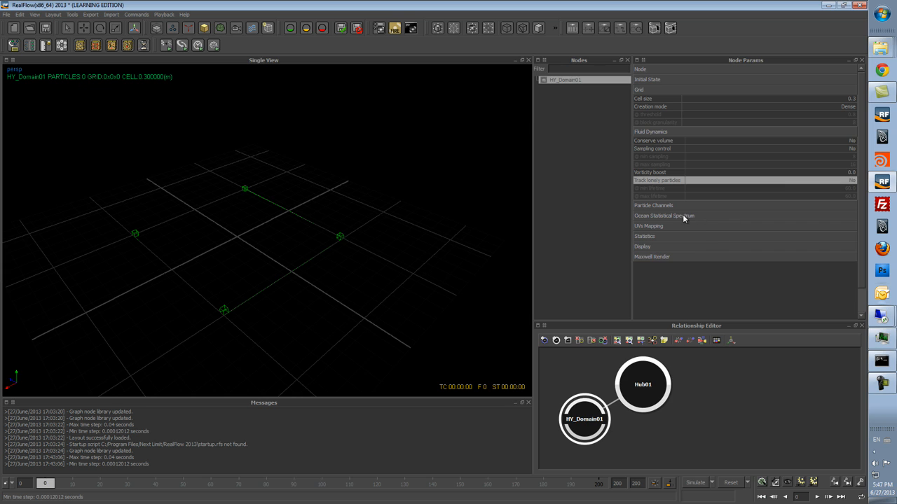
click(682, 216)
scroll(795, 259, down, 4)
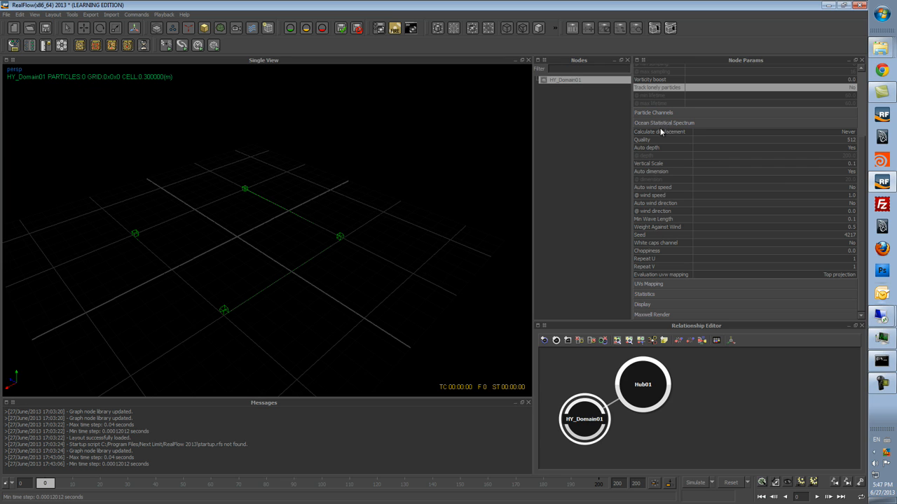
click(709, 122)
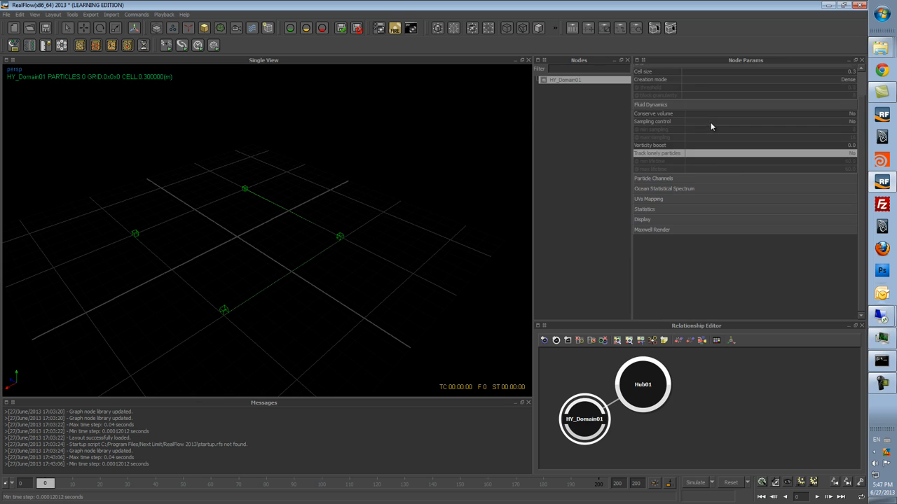
scroll(742, 178, up, 1)
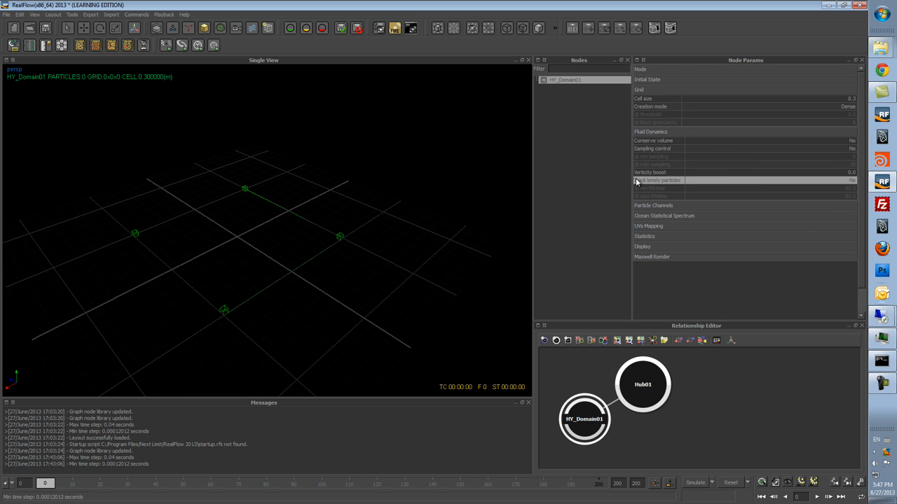
- Space the Hub01 and HY_Domain01 nodes apart in the relationship graph
click(621, 422)
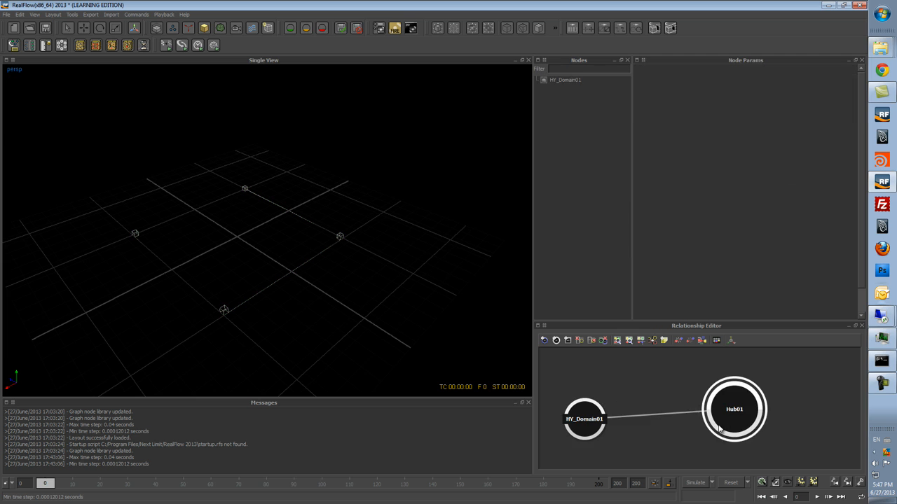
click(609, 414)
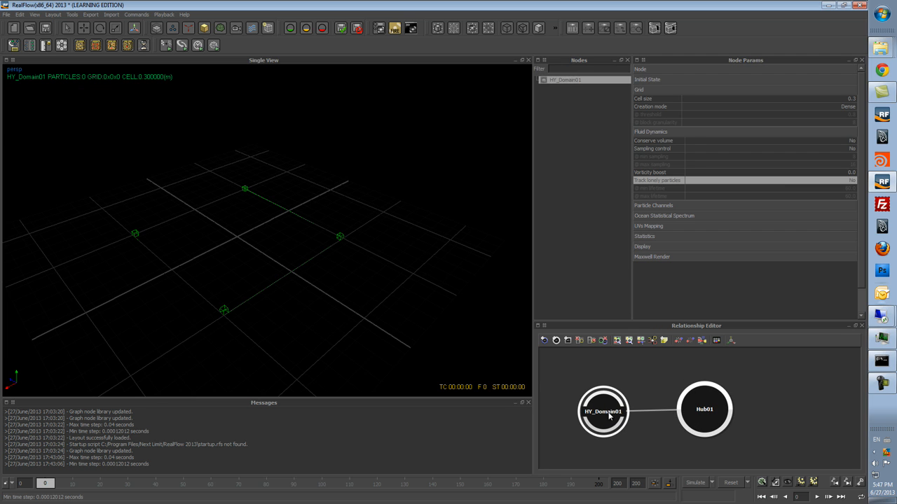
- Simulate the scene briefly, saving the project as hybrido, and stop and reset the simulation
click(702, 484)
text(hybrido)
key(Return)
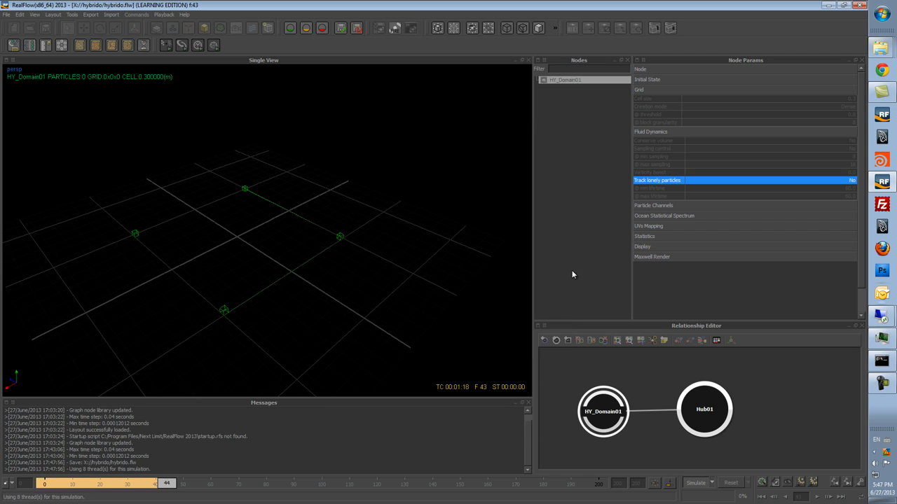
click(695, 483)
click(731, 482)
- Add a cube to the scene and scale it to about 35 × 14 × 16 around the domain
alt+drag(429, 264, 362, 263)
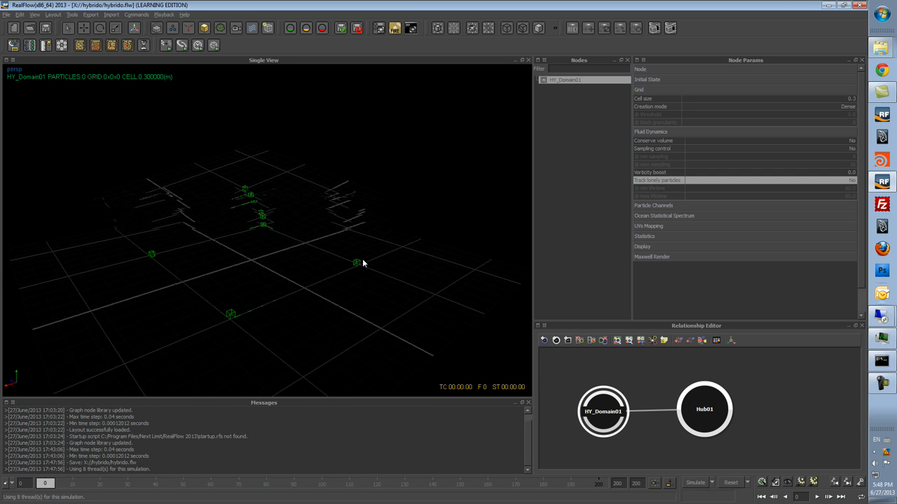
click(204, 28)
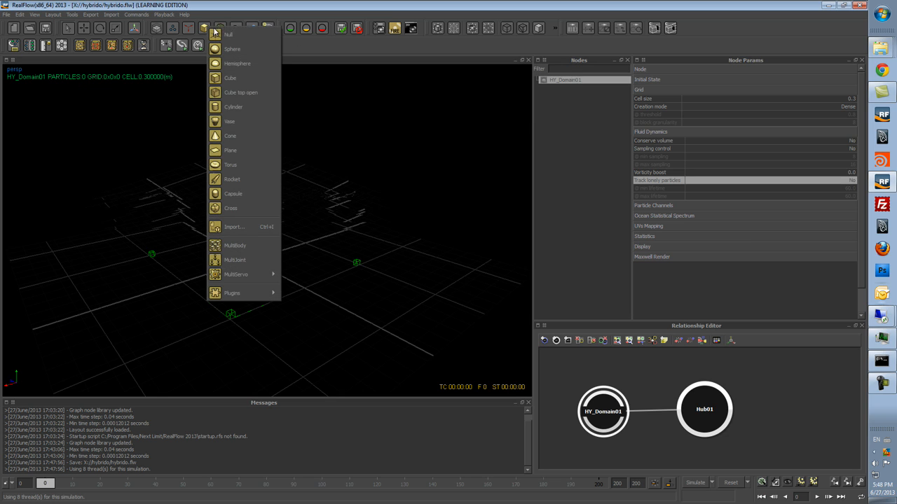
click(242, 79)
scroll(343, 234, down, 5)
drag(261, 246, 336, 240)
drag(236, 266, 65, 329)
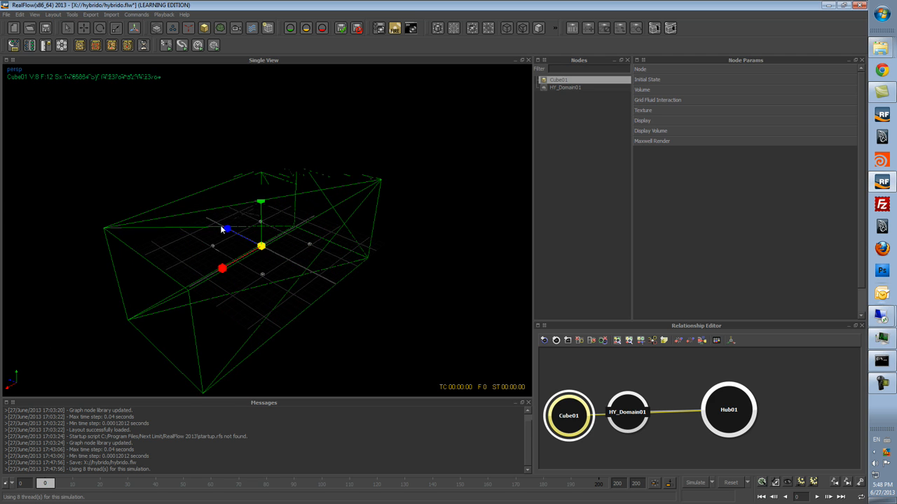
- Set the cube's scale to 25, 10 and 10 in X, Y and Z, checking it from the top view
key(1)
scroll(346, 236, down, 3)
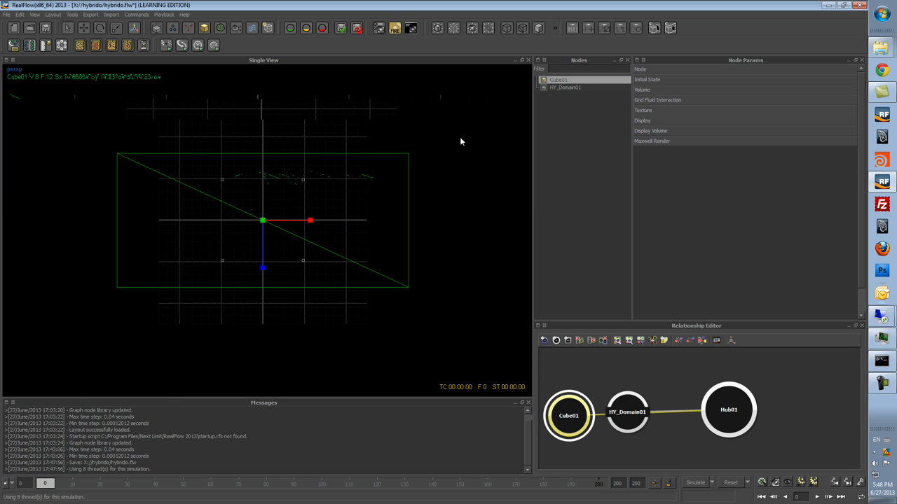
click(690, 70)
double_click(726, 111)
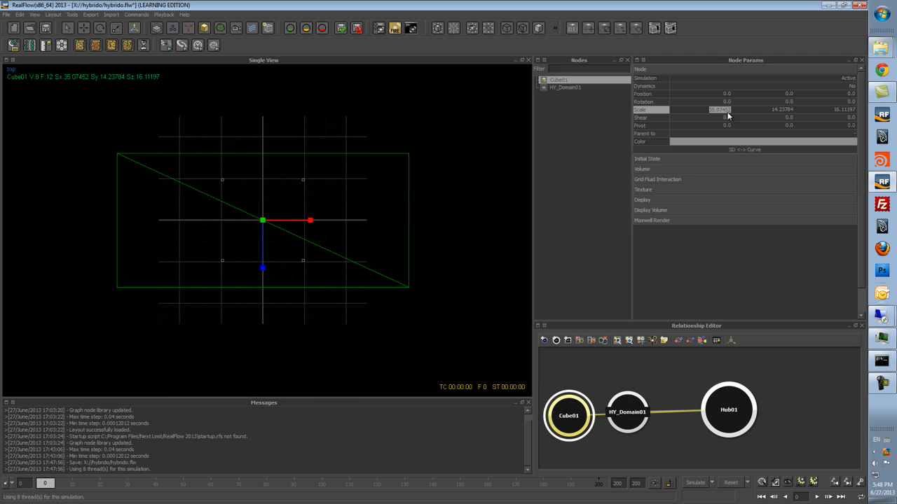
text(25)
key(Tab)
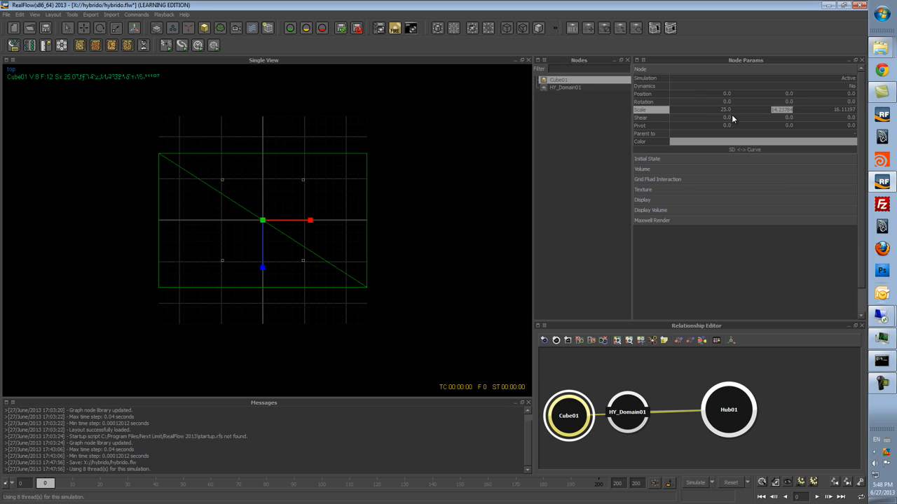
text(10)
key(Tab)
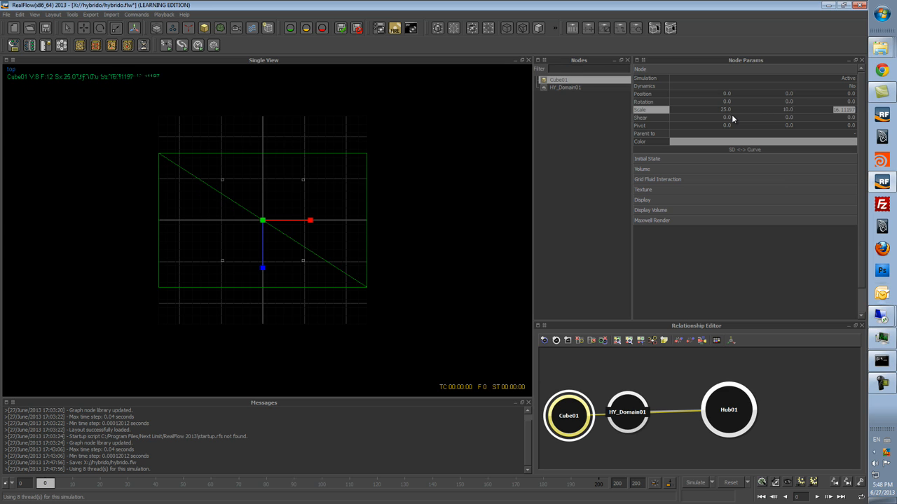
text(10)
key(Return)
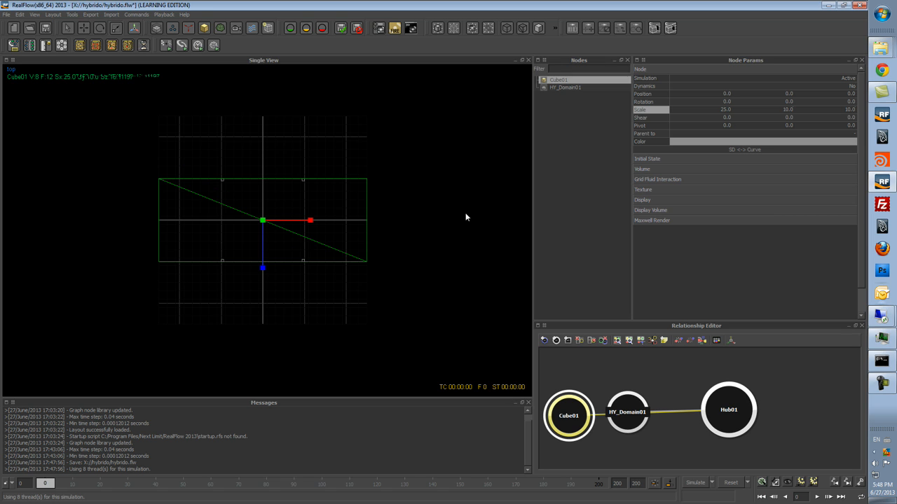
- Raise the cube to a Y position of 5 so that it sits on the ground grid
key(2)
scroll(446, 171, down, 4)
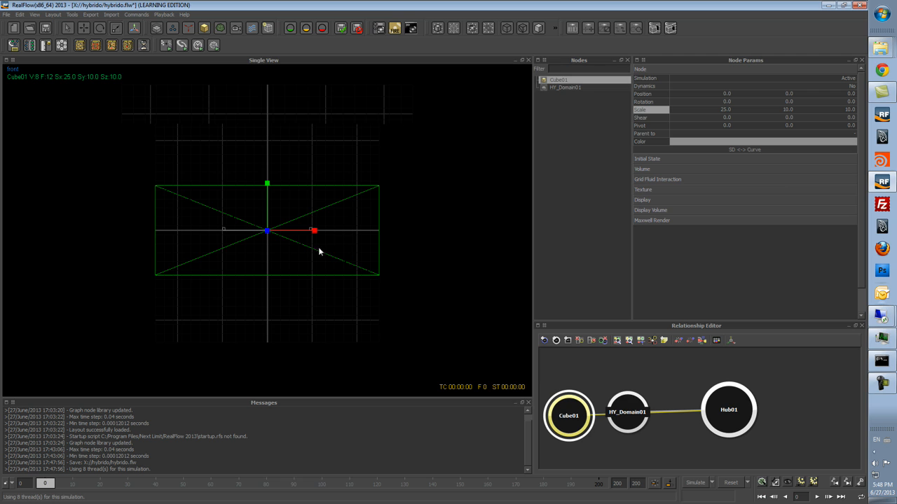
double_click(789, 93)
text(5)
key(Return)
alt+drag(308, 242, 333, 228)
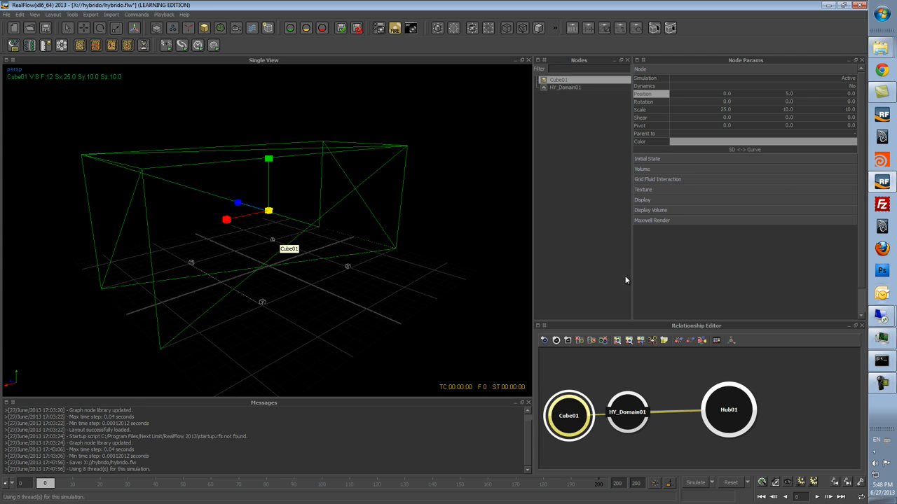
- Enlarge the Relationship Editor and rearrange the Cube01, HY_Domain01 and Hub01 nodes so that their links are clearly separated
drag(617, 425, 667, 450)
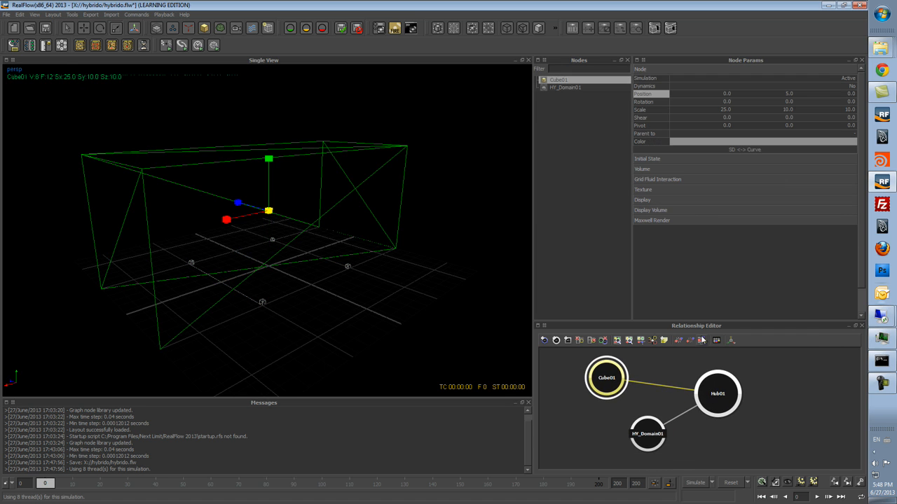
drag(705, 320, 709, 255)
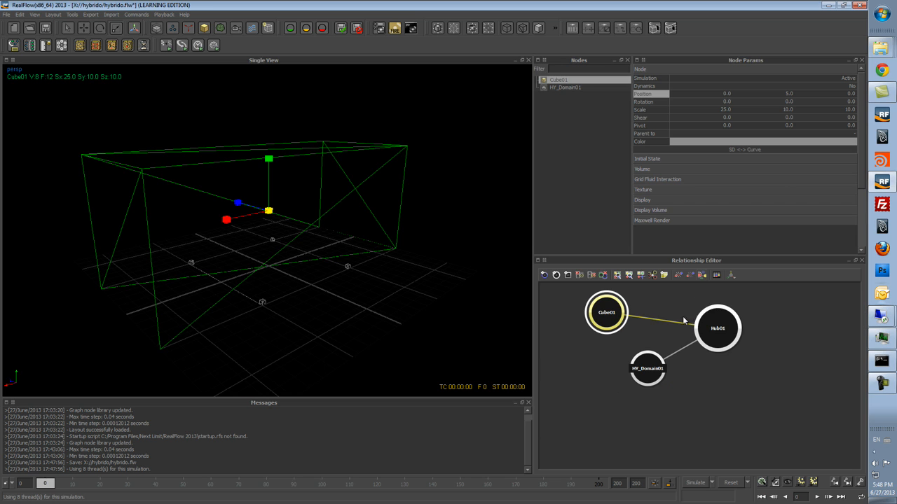
click(730, 365)
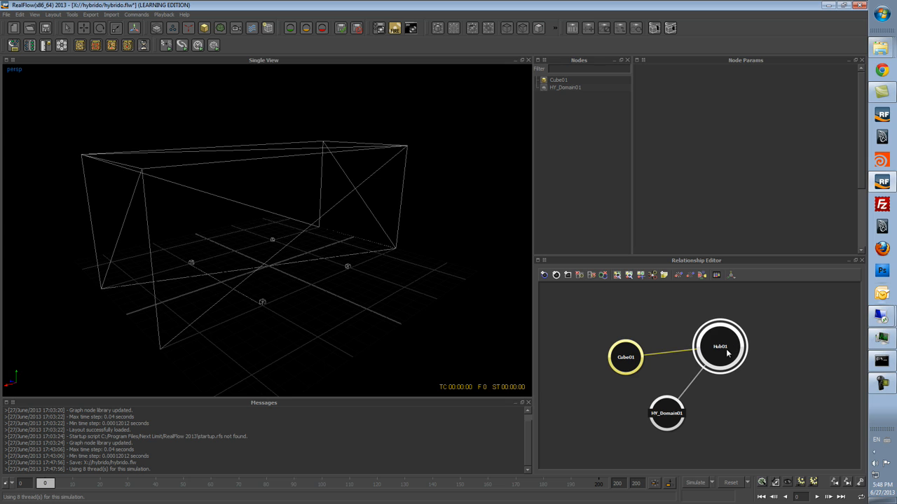
- Show the dashed connection that the hub implies from Cube01 to HY_Domain01, and hide it again
click(679, 275)
click(665, 412)
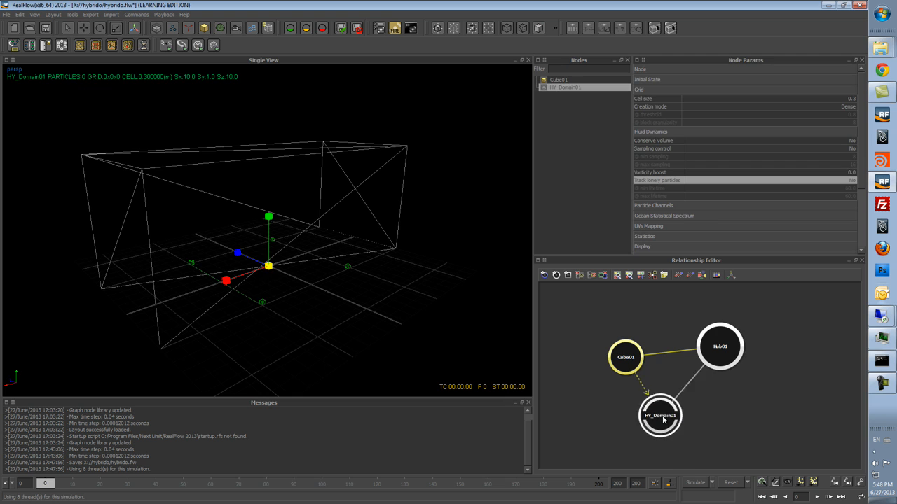
click(689, 275)
click(626, 365)
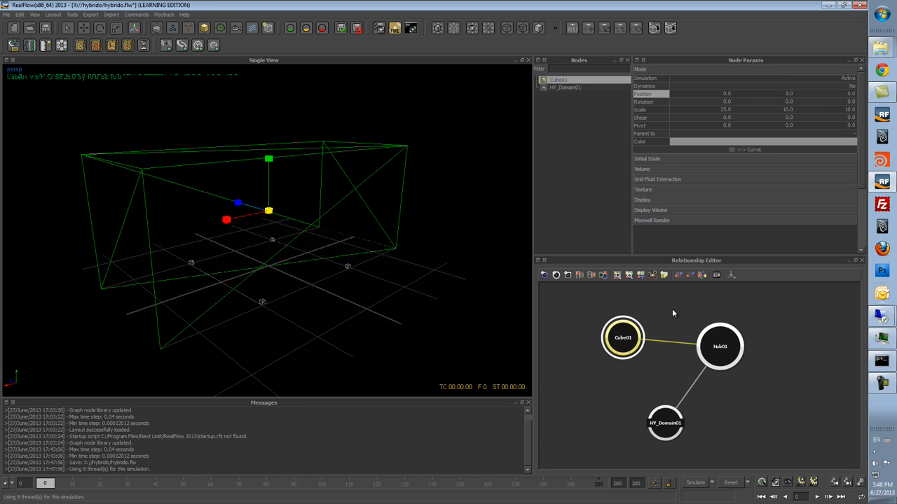
- Delete the Hub01 node and turn off Add to Default Hub for new nodes
click(716, 351)
key(Delete)
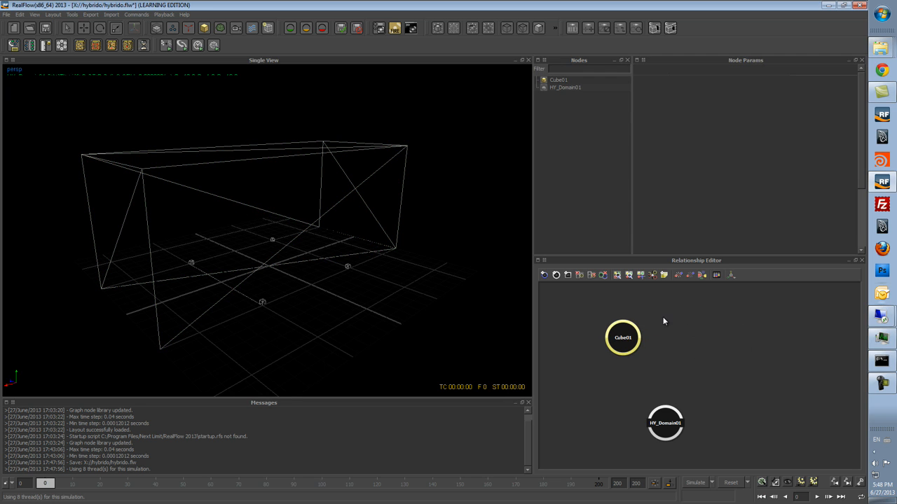
click(21, 14)
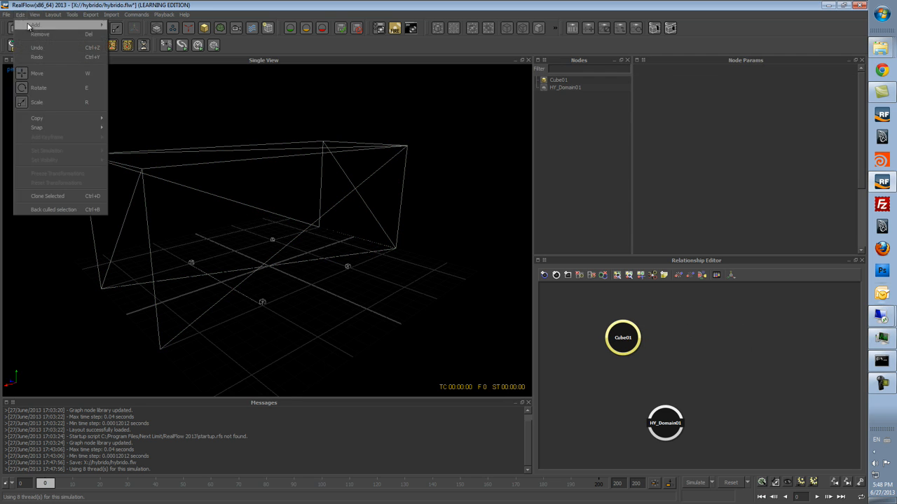
mouse_move(81, 26)
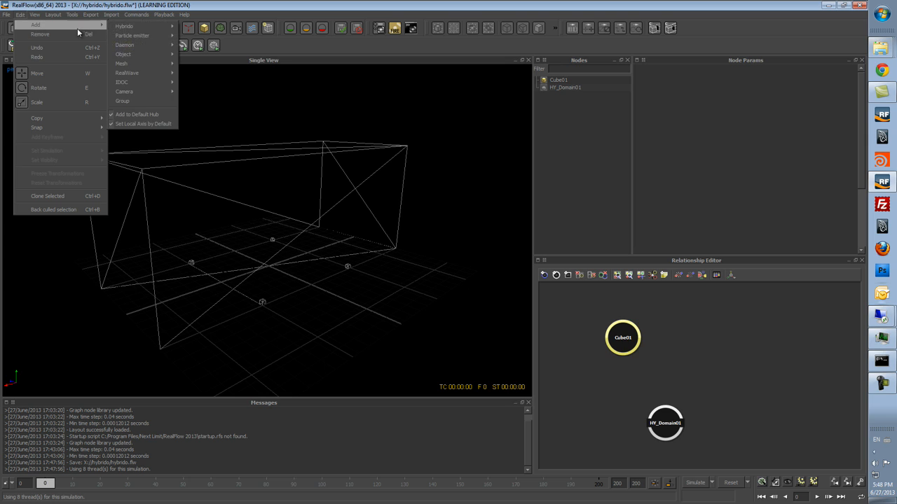
click(151, 114)
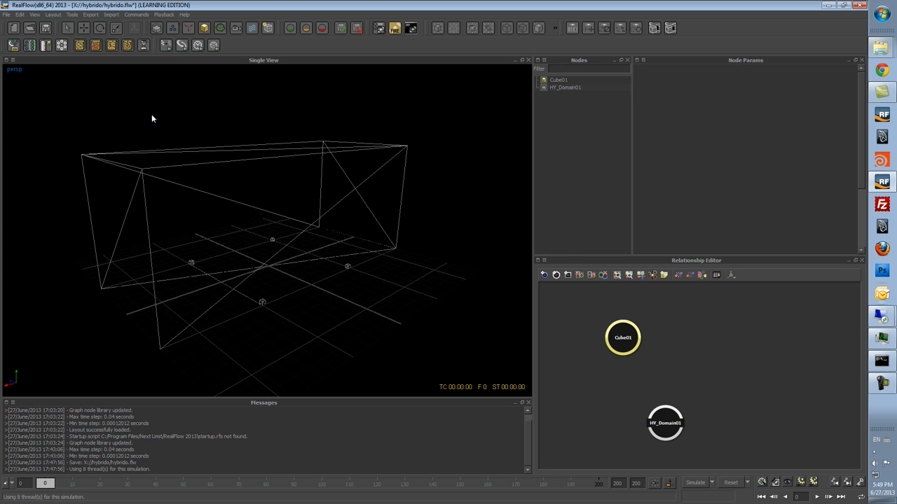
- Reposition the two nodes and link Cube01 directly to HY_Domain01
drag(664, 419, 692, 354)
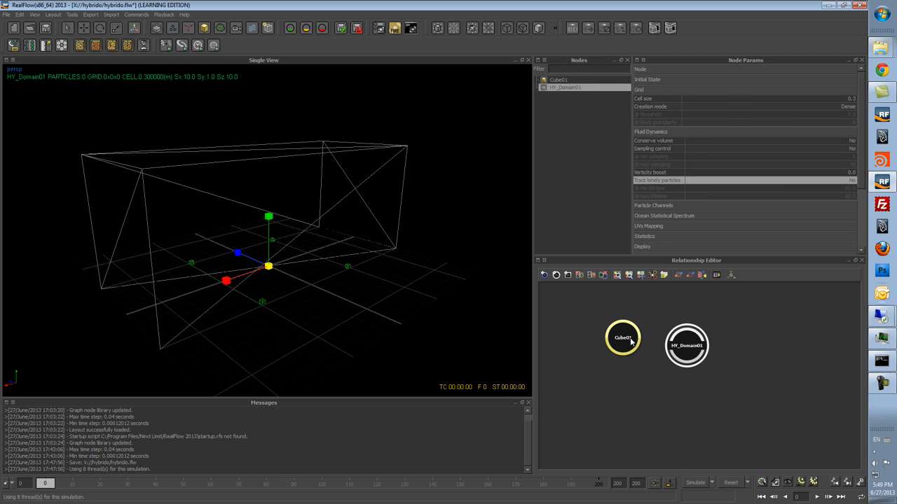
drag(633, 343, 656, 413)
drag(676, 365, 652, 411)
drag(684, 344, 685, 341)
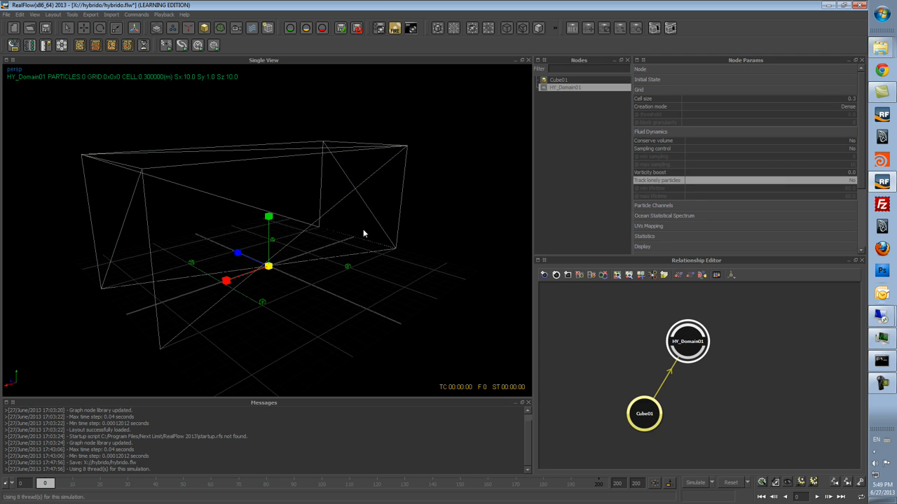
- Duplicate Cube01 and scale the copy down to about 3.19 in X and 7.84 in Y
click(417, 188)
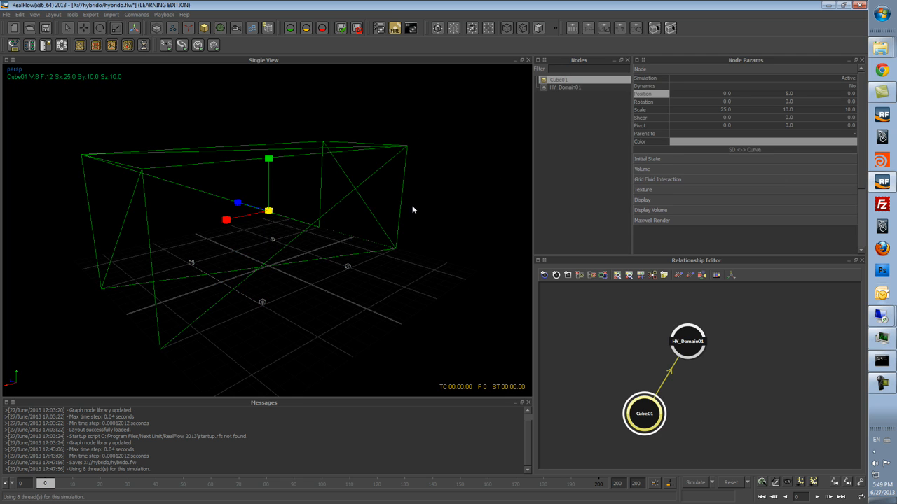
key(ctrl+d)
drag(228, 222, 274, 186)
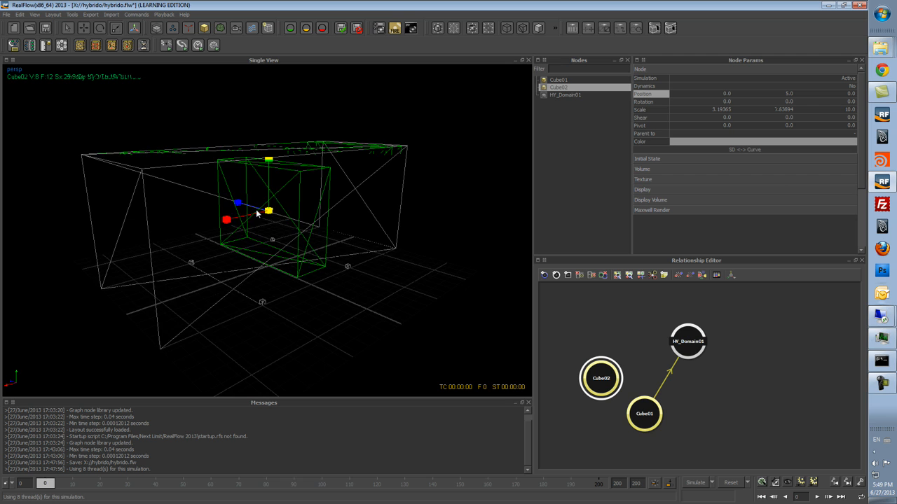
key(1)
key(3)
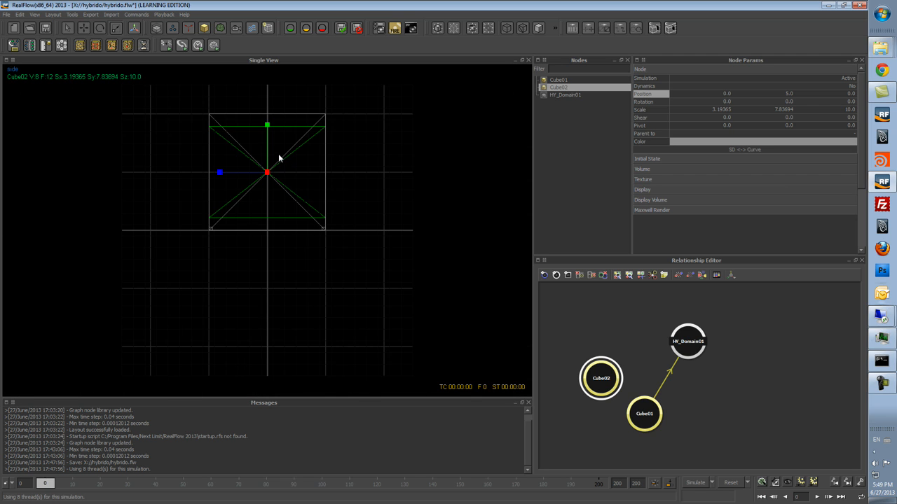
- Move Cube02 in the front view to the container's positive-X end, resting on its floor, at about X 10.73, Y 4.01
key(2)
key(w)
drag(323, 186, 410, 190)
drag(367, 140, 367, 147)
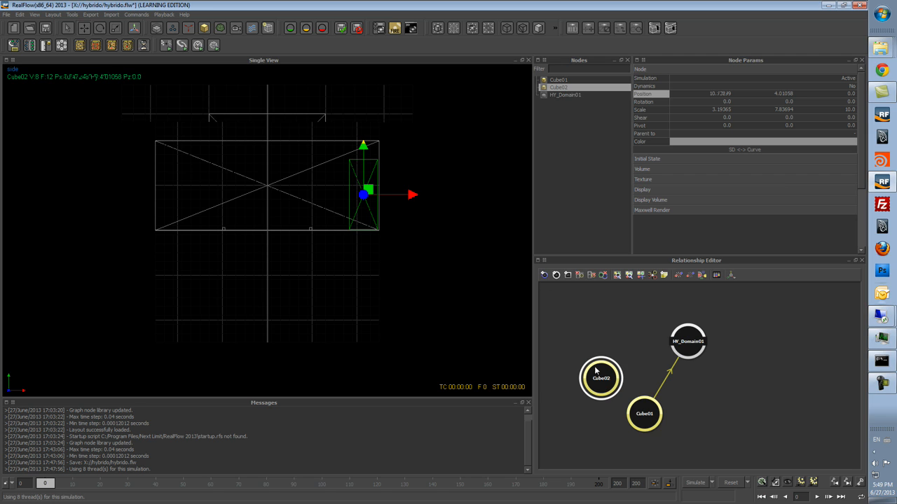
- Rename the Cube02 node as waterEmitter
drag(609, 387, 619, 370)
right_click(615, 362)
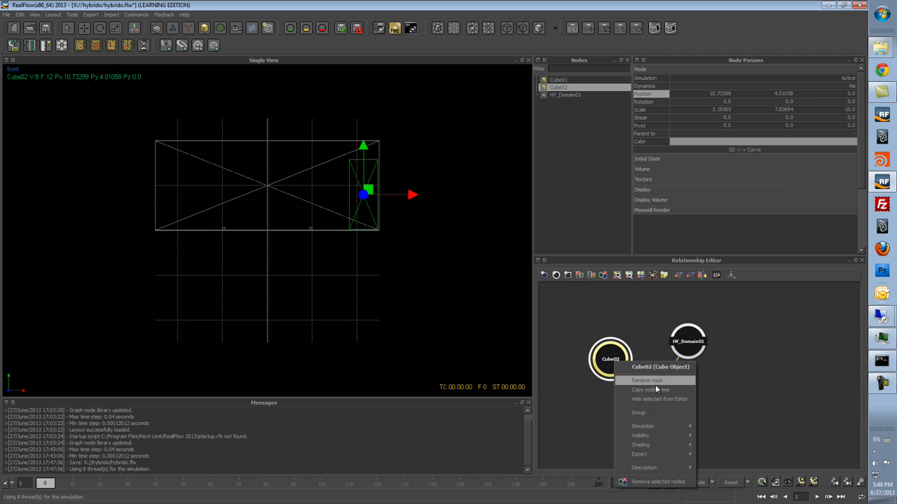
click(665, 388)
key(Delete)
key(Delete)
key(Delete)
key(Delete)
key(Delete)
key(Delete)
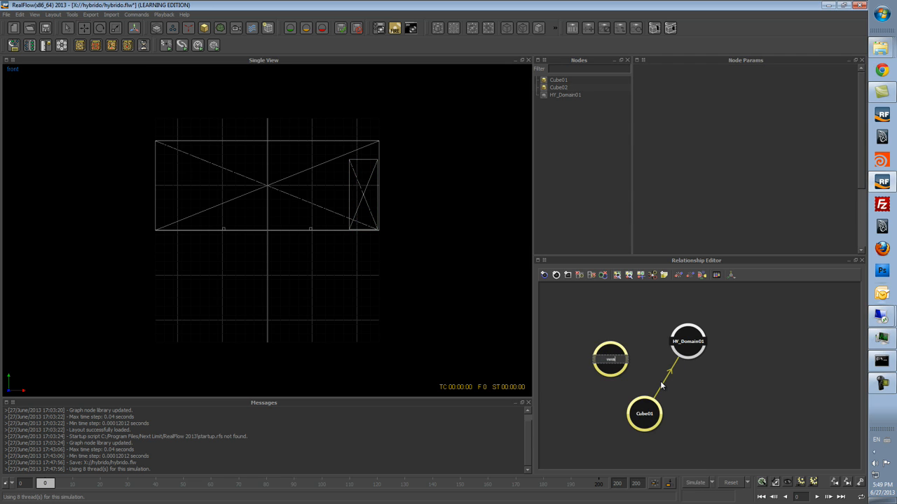
text(waterEmitter)
key(Return)
- Rename the Cube01 container node as walls
right_click(648, 416)
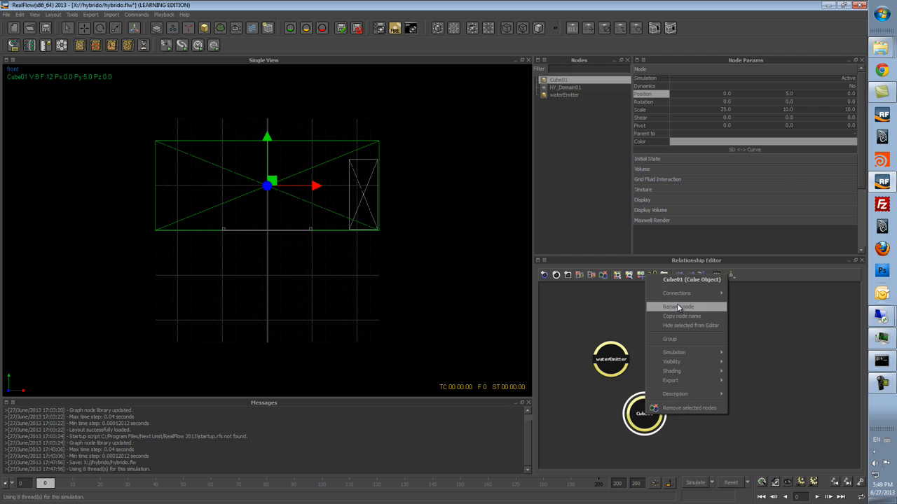
click(685, 306)
key(Delete)
key(Delete)
key(Delete)
key(Delete)
key(Delete)
key(Delete)
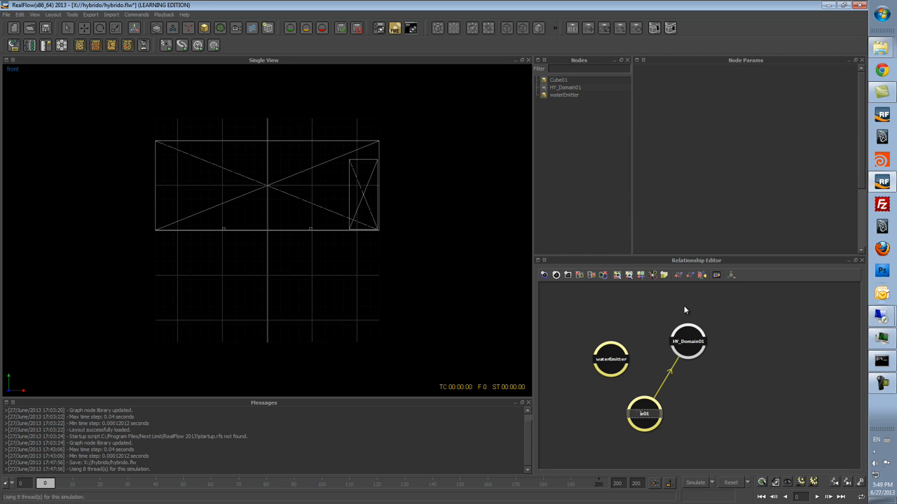
text(walls)
key(Return)
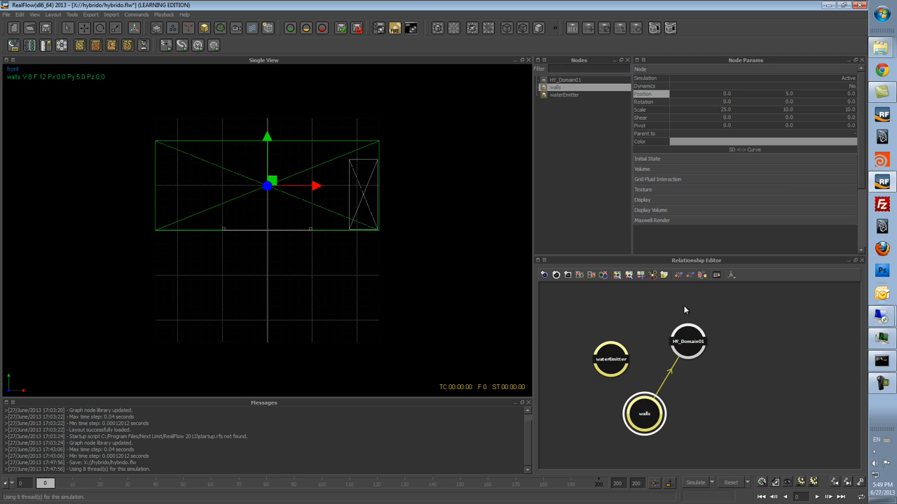
- Add a Hybrido emitter that uses waterEmitter as its object, separate the nodes, and link the emitter to HY_Domain01
click(615, 355)
drag(589, 348, 745, 411)
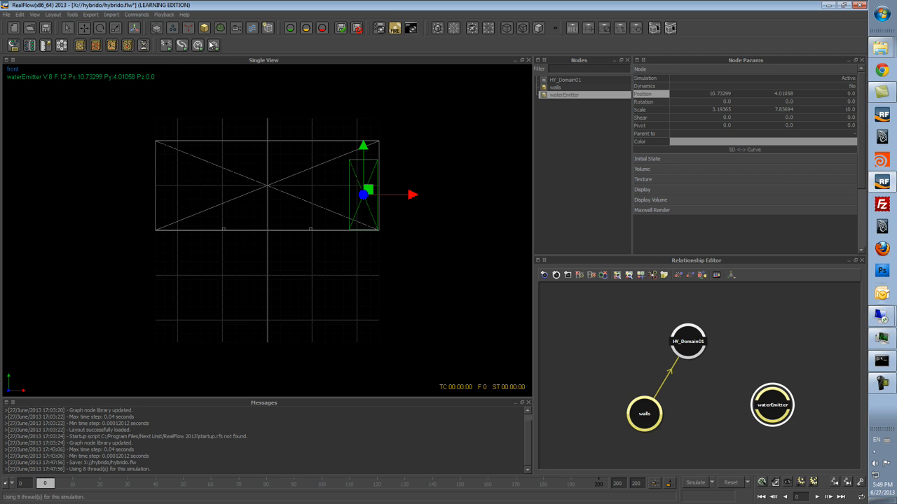
click(156, 28)
click(182, 51)
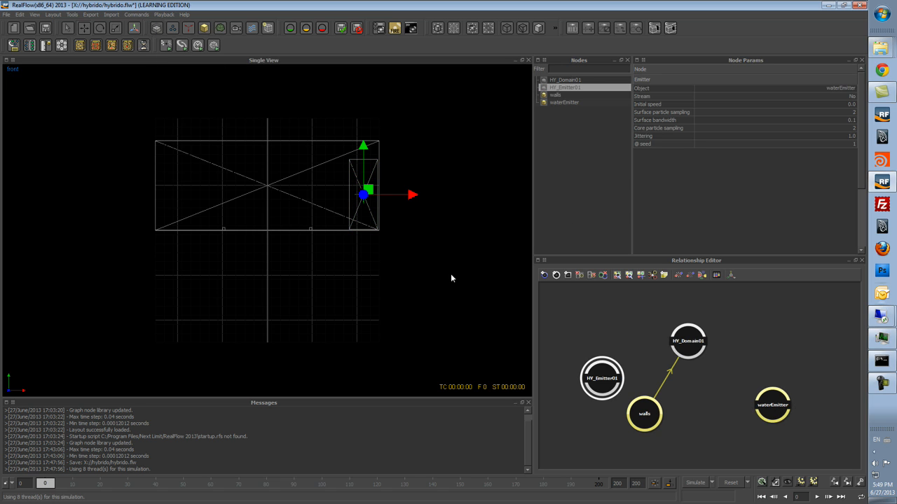
drag(609, 389, 779, 365)
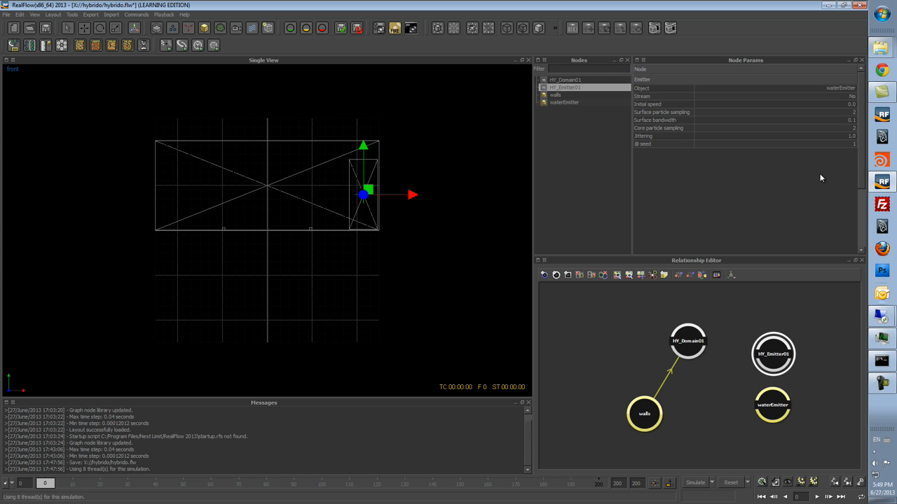
drag(757, 343, 688, 340)
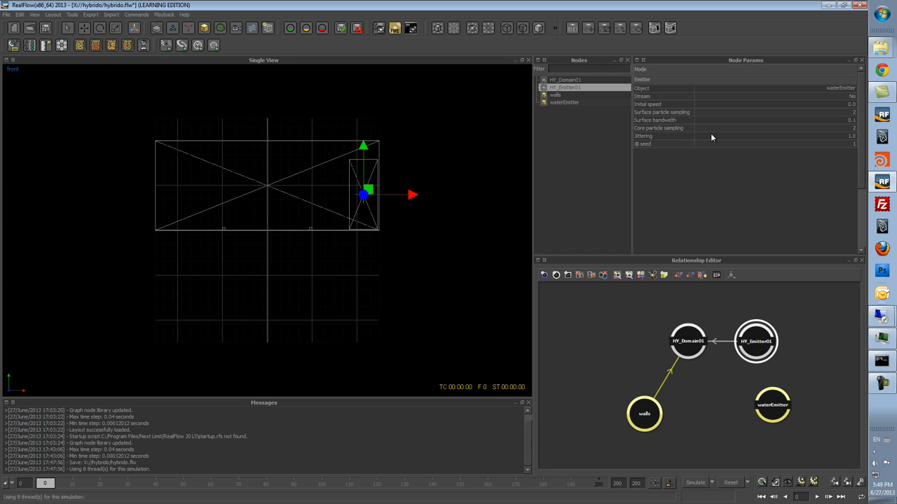
- Turn on Stream for HY_Emitter01 and rotate its emission direction in the top view
click(820, 96)
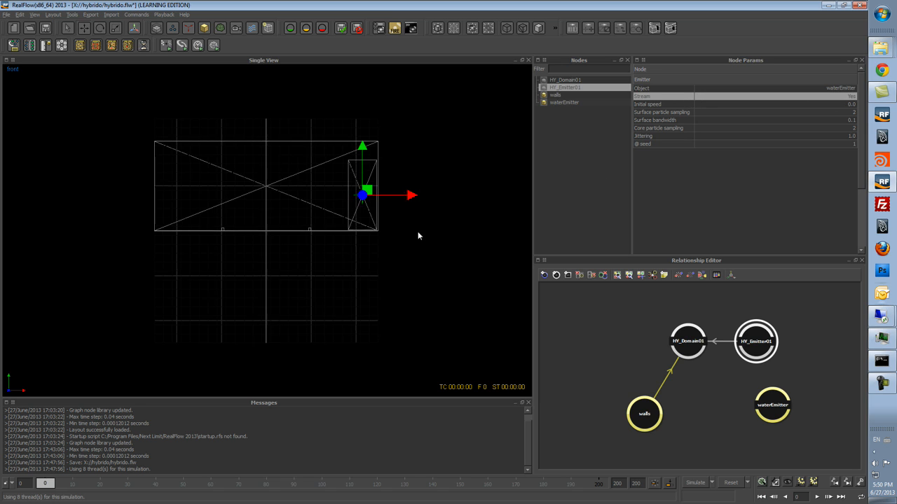
scroll(413, 242, up, 3)
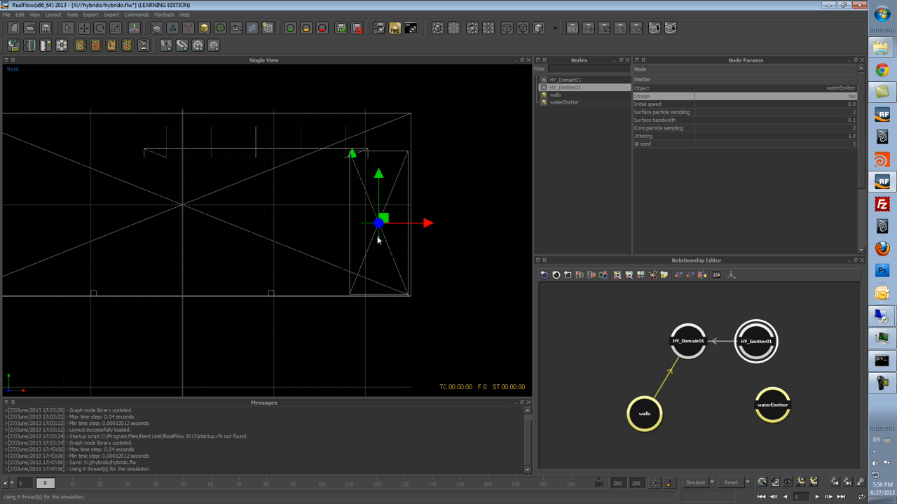
key(e)
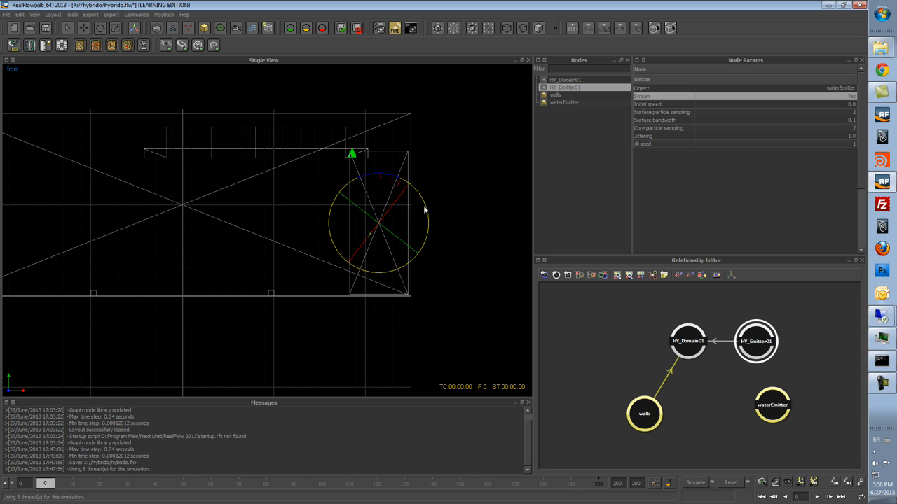
key(1)
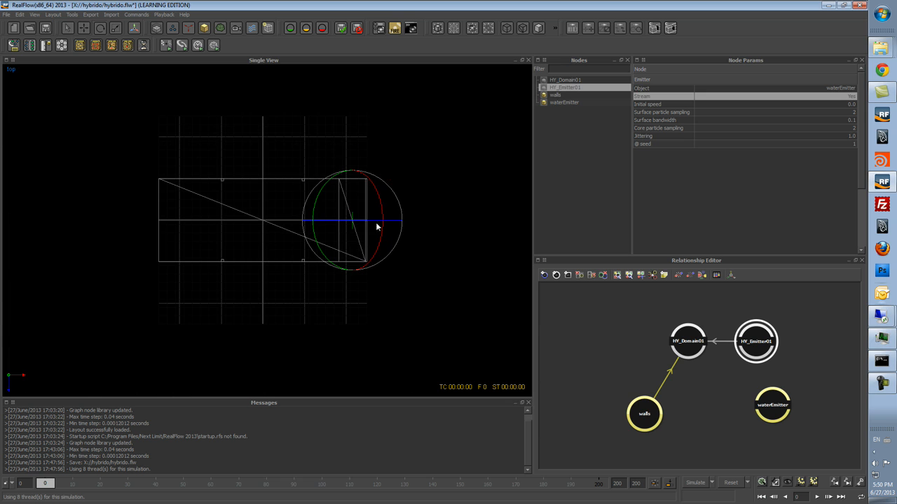
drag(381, 203, 257, 199)
alt+drag(472, 201, 361, 265)
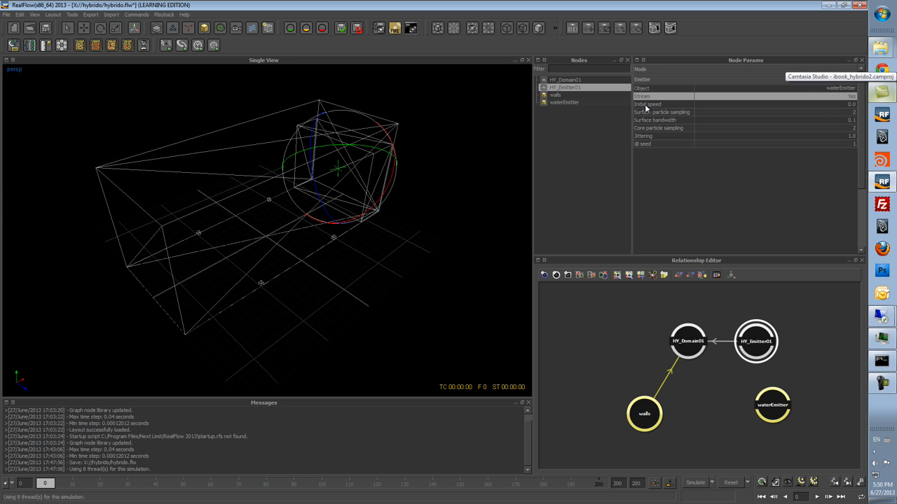
- Set the initial speed of HY_Emitter01 to 3
double_click(842, 103)
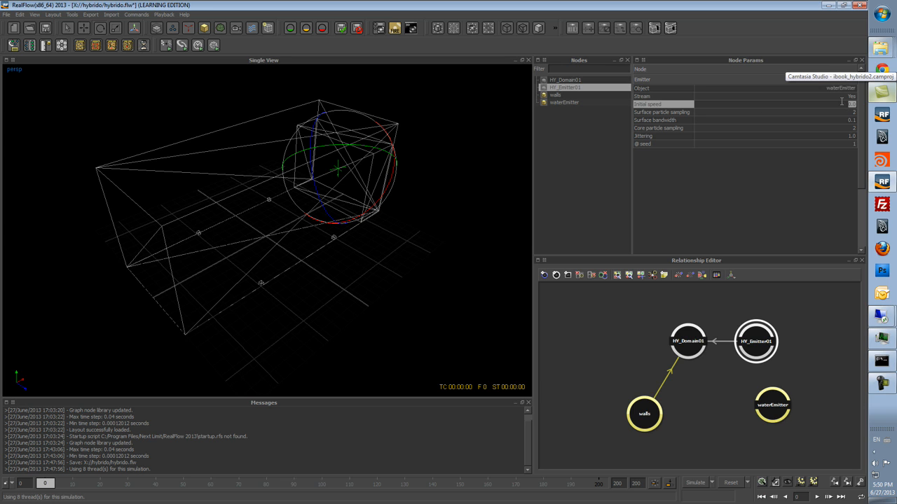
text(3)
key(Return)
alt+drag(356, 280, 351, 263)
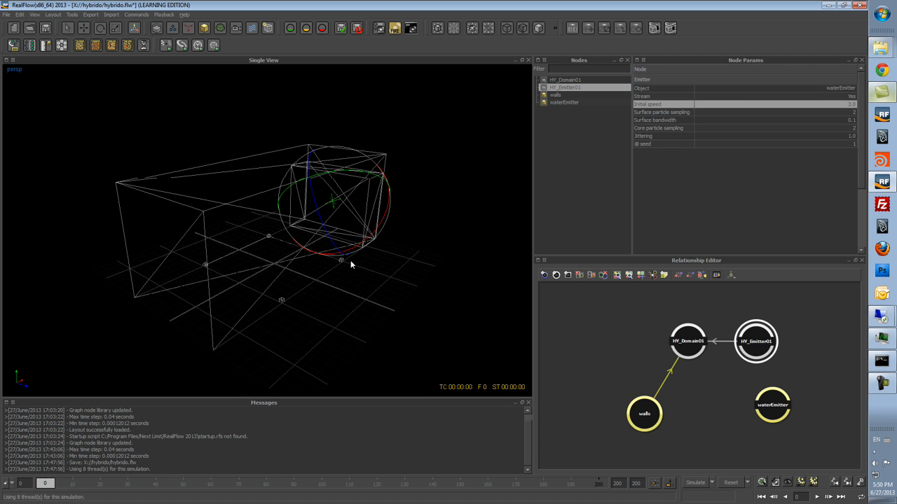
- Save the scene and run a short test simulation, stopping it at about frame 11
key(ctrl+s)
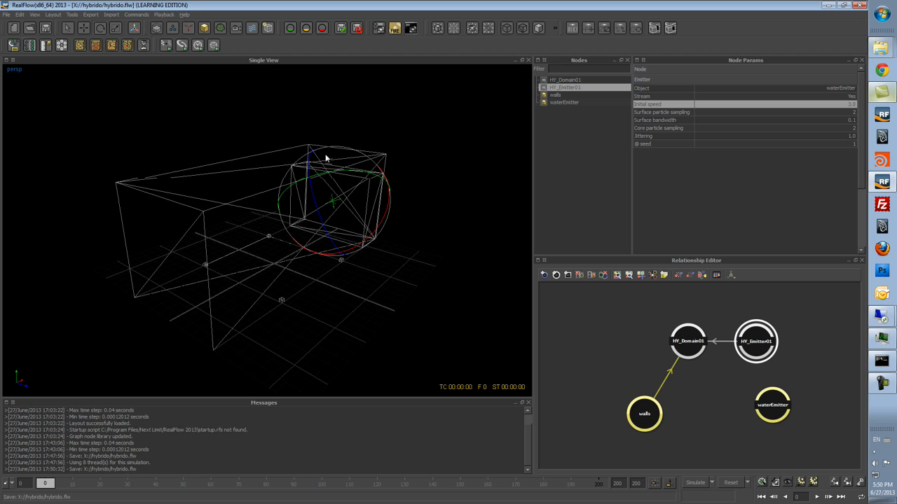
click(696, 484)
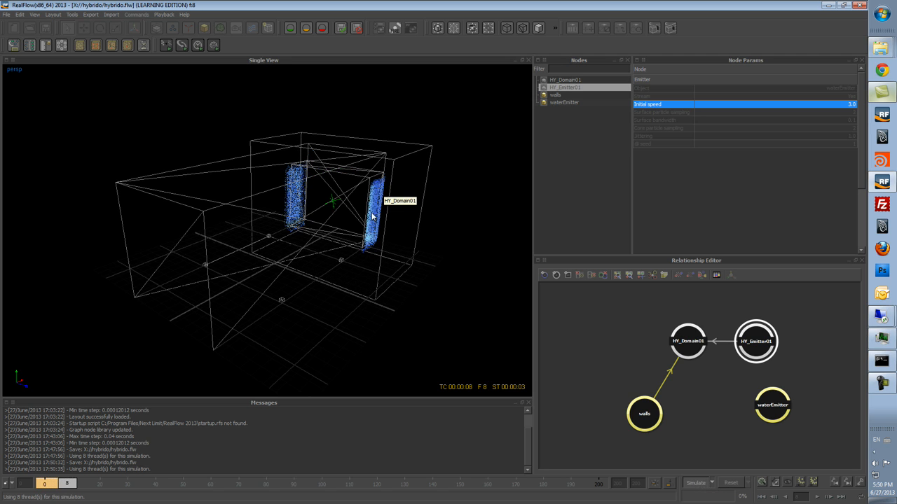
click(701, 484)
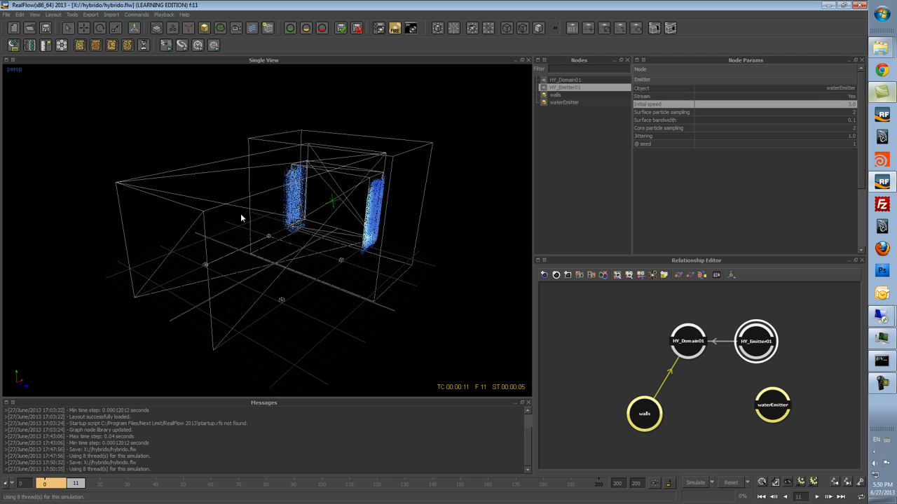
- Enlarge the parameter area and set the Volume mode of the walls object to Solid outside
click(121, 184)
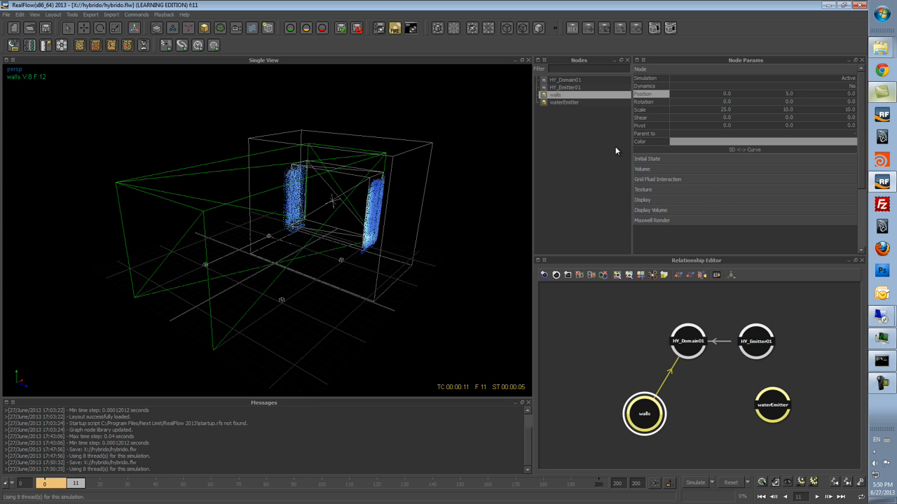
drag(710, 256, 711, 286)
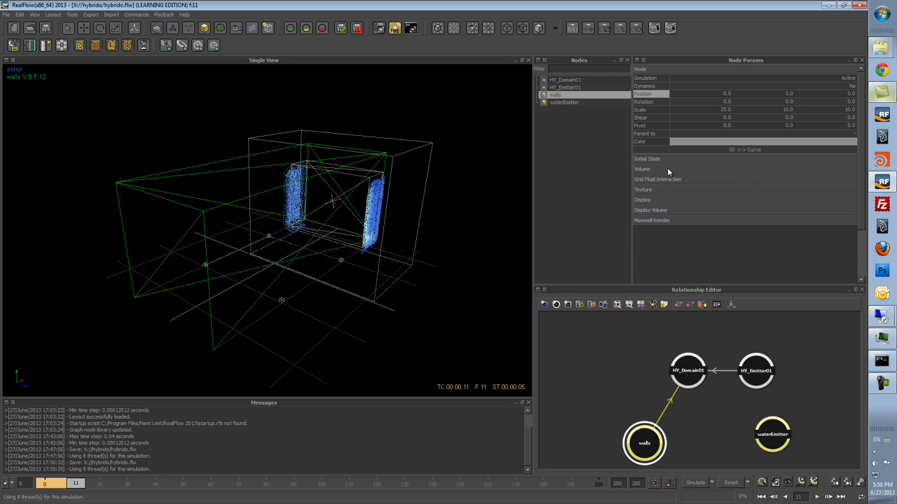
click(667, 168)
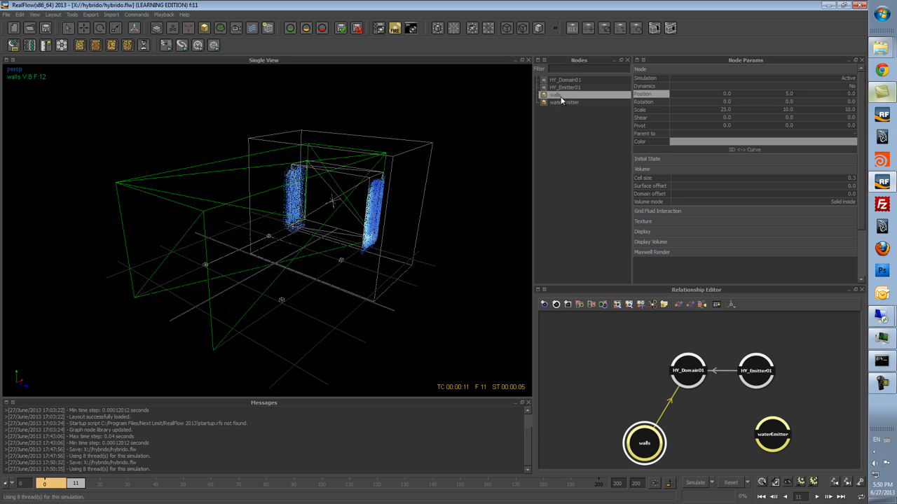
click(650, 201)
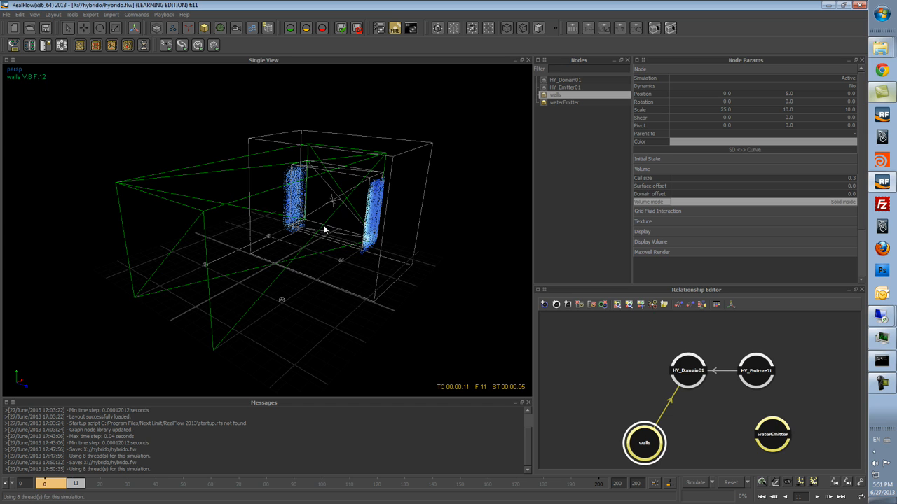
click(830, 204)
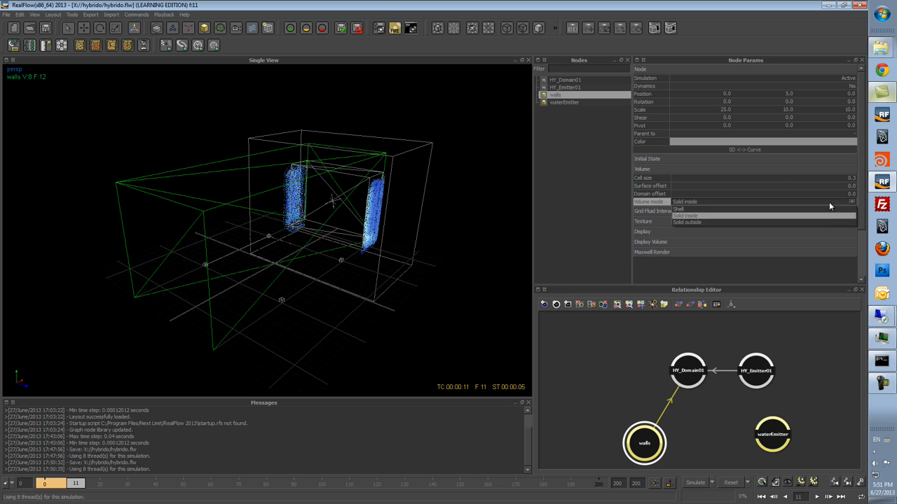
click(819, 222)
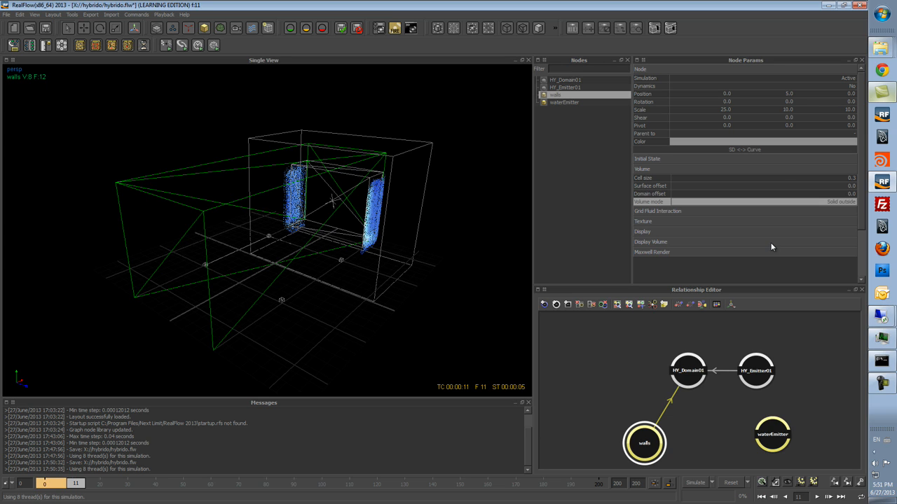
click(852, 203)
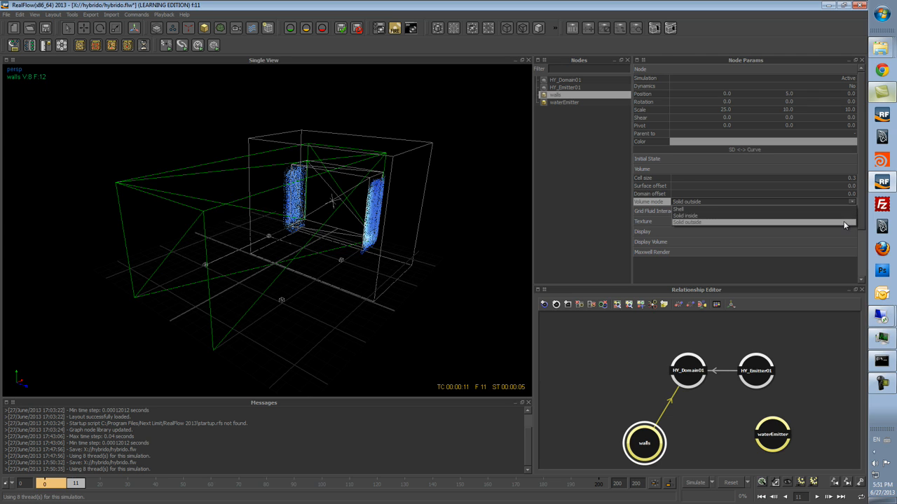
click(844, 221)
- Reset the simulation to frame 0 and run it again with the changed walls
click(204, 28)
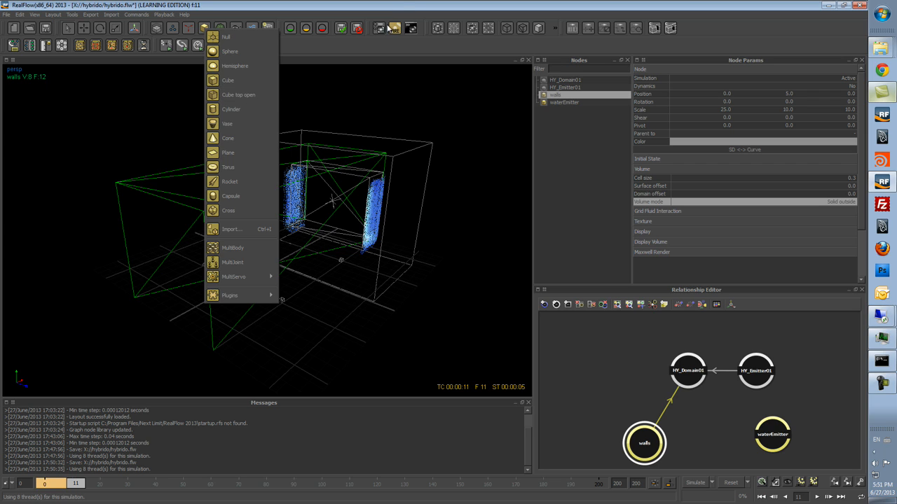
click(402, 8)
click(730, 483)
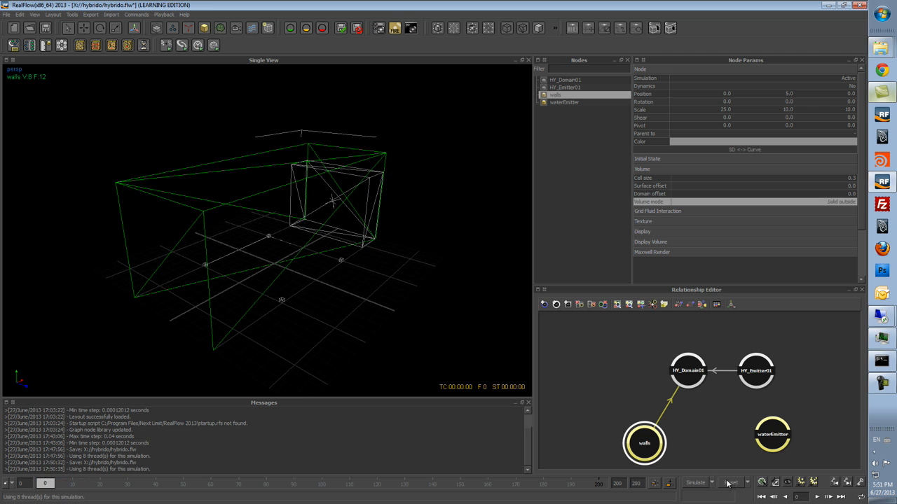
click(698, 486)
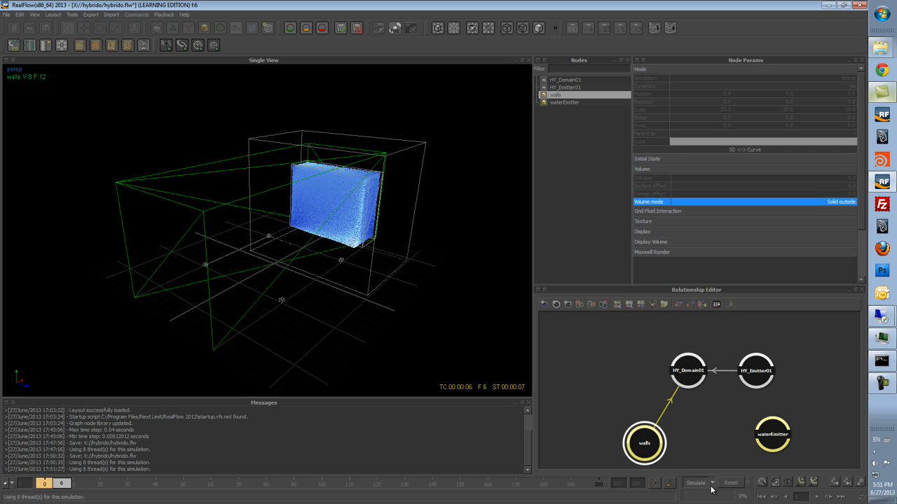
- Reset the simulation and add a Gravity daemon to the scene
click(731, 483)
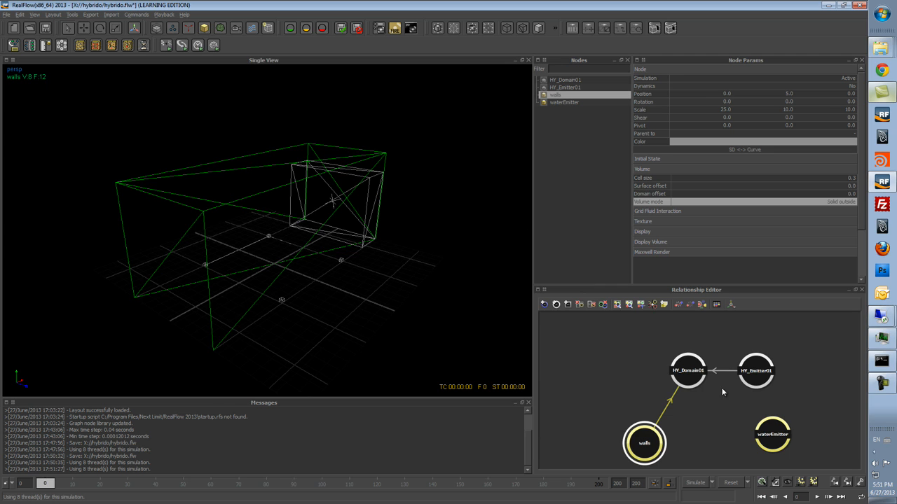
middle_drag(724, 394, 712, 374)
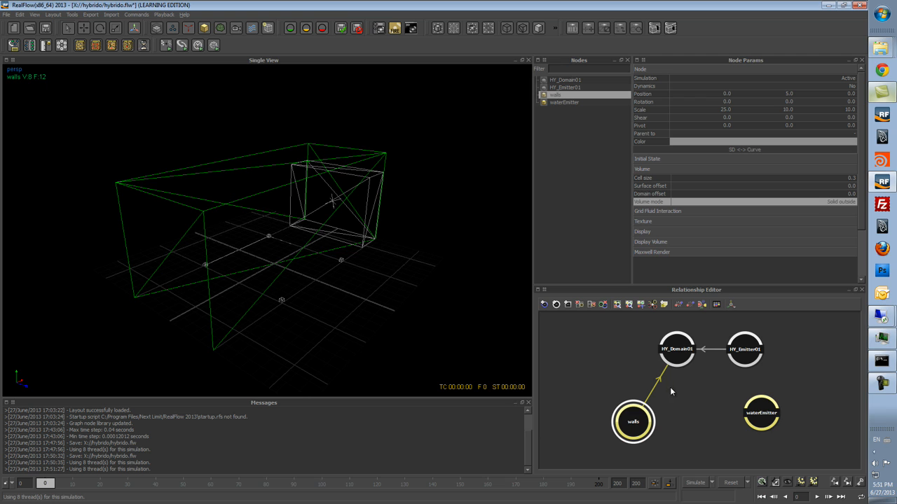
click(188, 29)
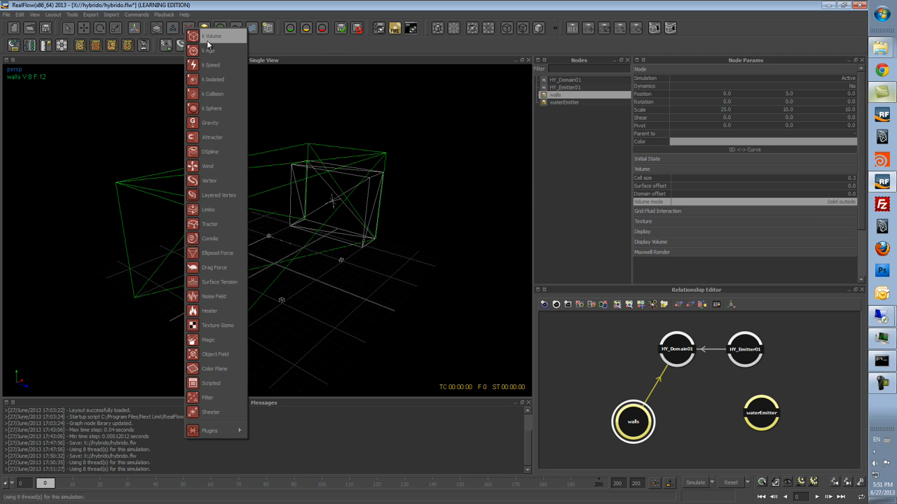
click(226, 121)
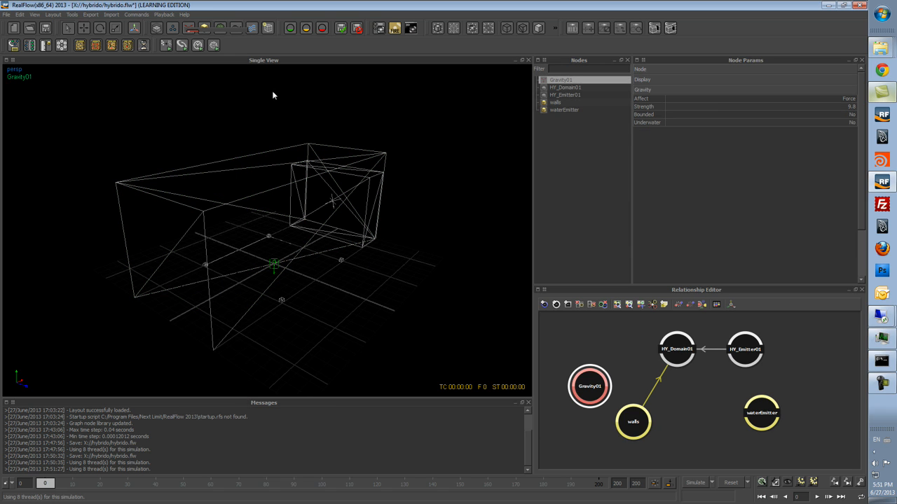
- Hide the viewport grid and connect the Gravity daemon to HY_Domain01
click(188, 30)
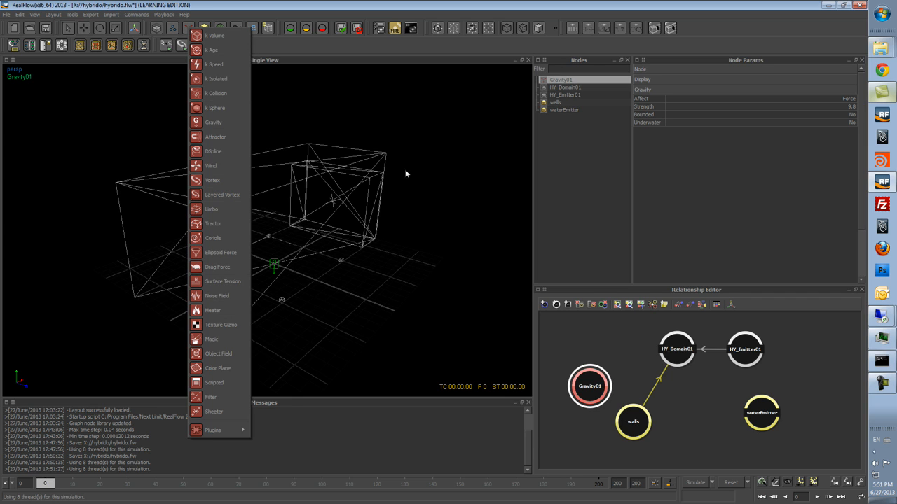
click(473, 239)
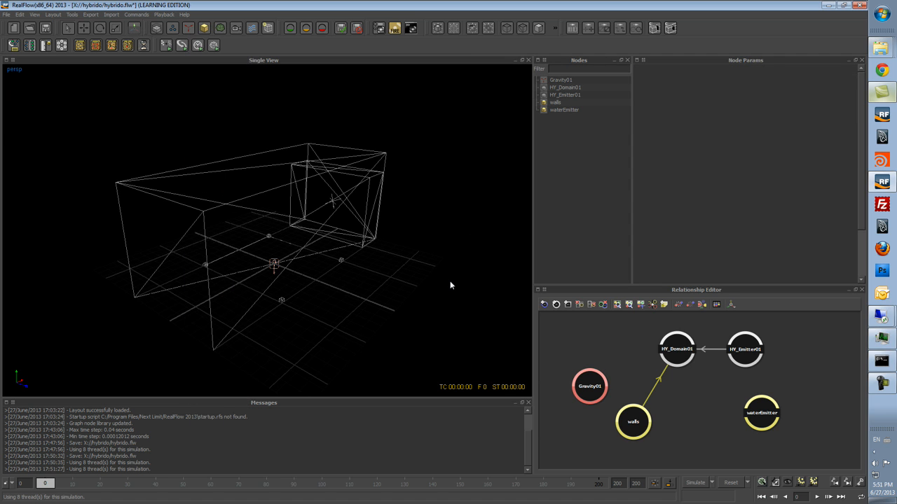
alt+drag(449, 284, 404, 297)
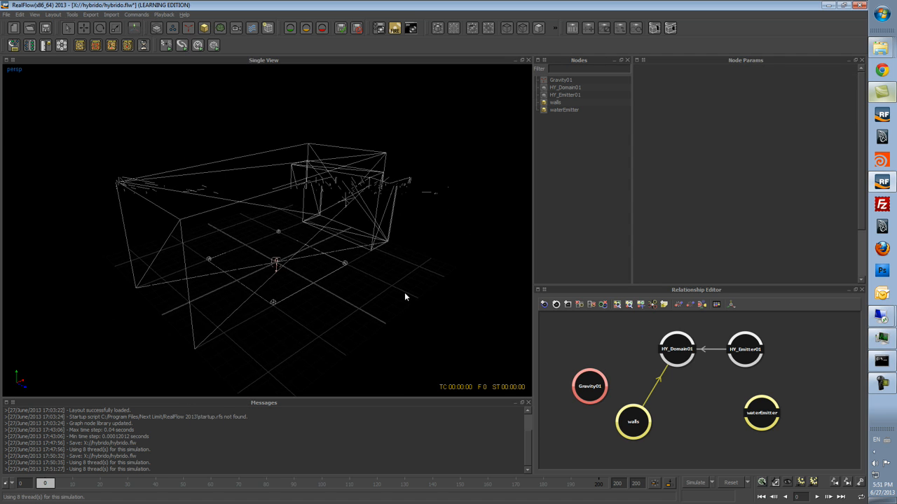
key(g)
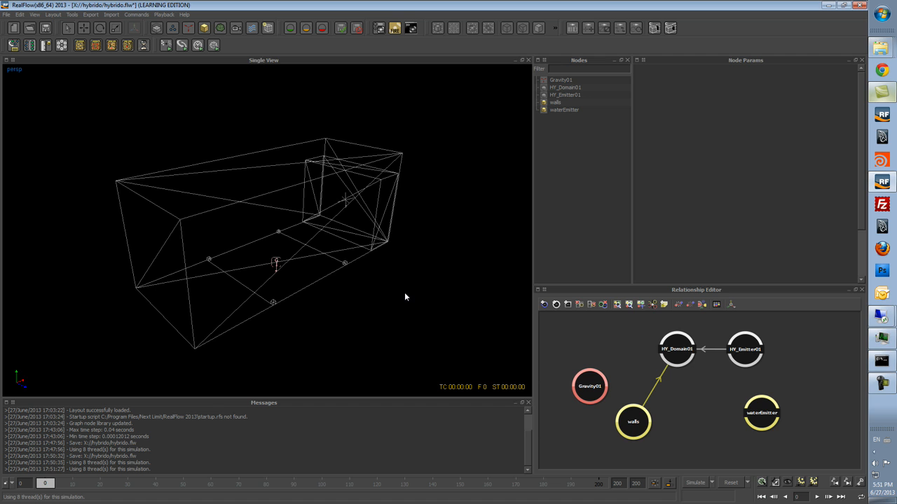
alt+drag(410, 294, 358, 308)
drag(594, 391, 678, 352)
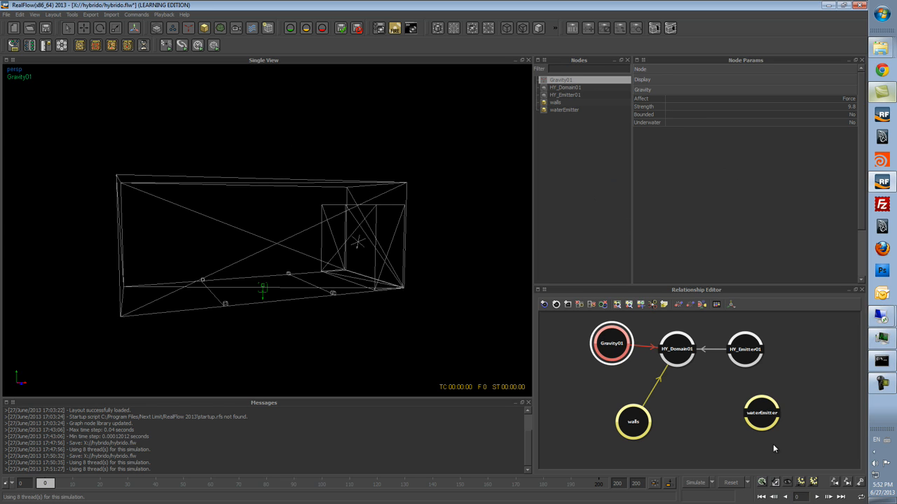
- Examine the cell size scale in the Scale options and close the dialog
click(775, 484)
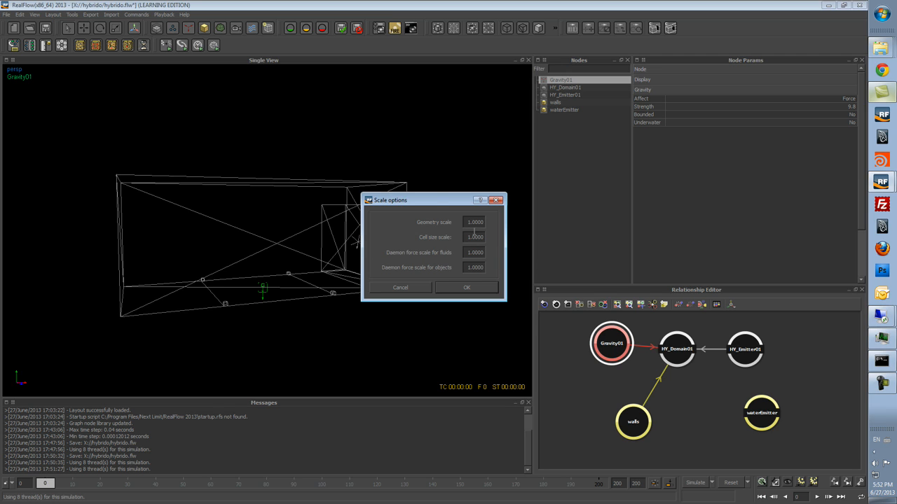
drag(430, 202, 421, 214)
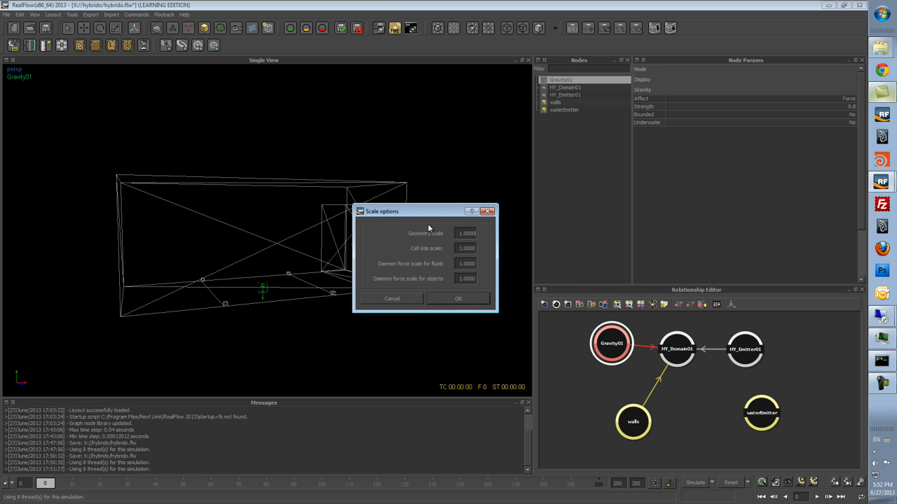
double_click(456, 250)
click(459, 299)
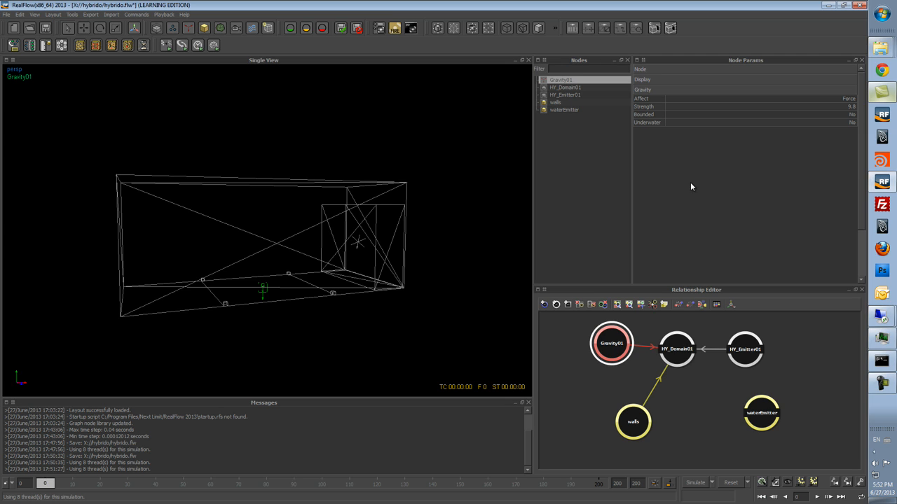
- Compare the cell size parameters of HY_Domain01, walls and waterEmitter
click(566, 88)
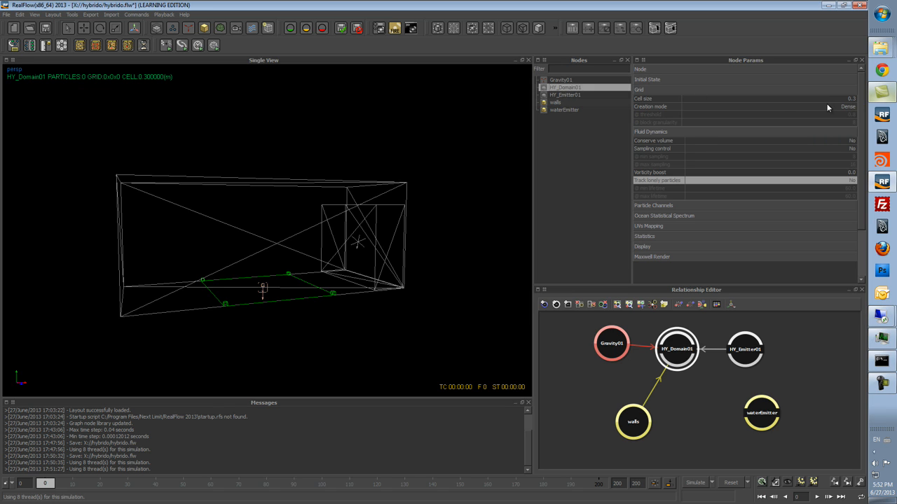
click(657, 99)
click(561, 104)
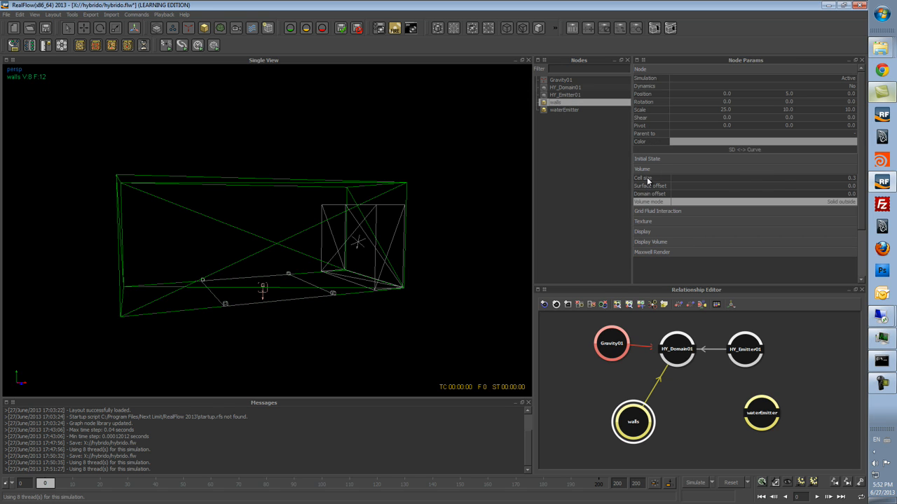
click(564, 110)
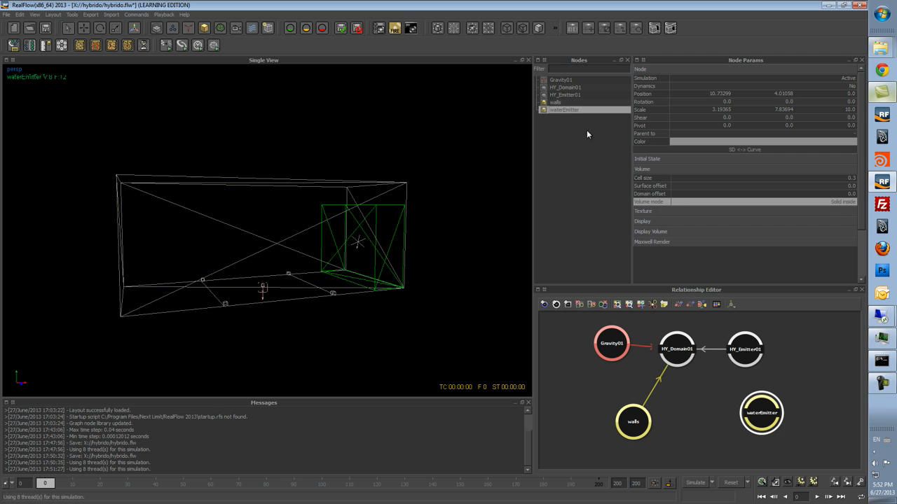
click(558, 103)
click(563, 88)
click(562, 103)
click(563, 88)
click(562, 103)
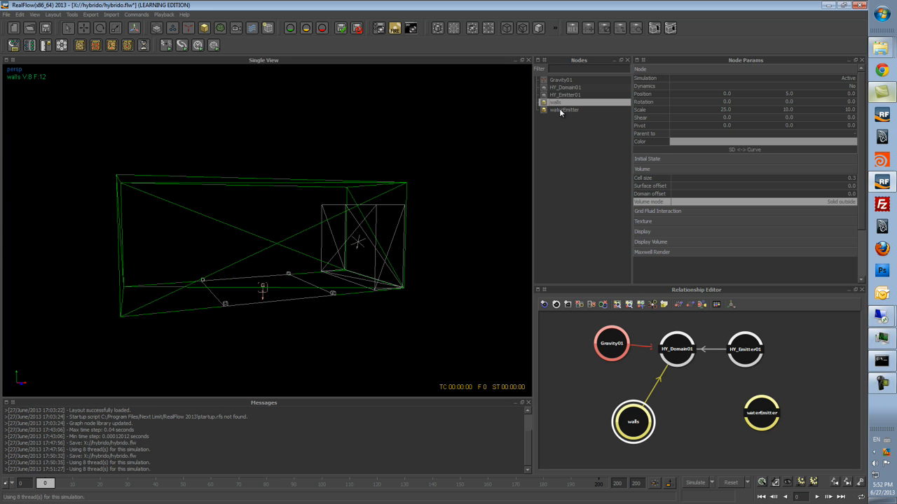
ctrl+click(559, 110)
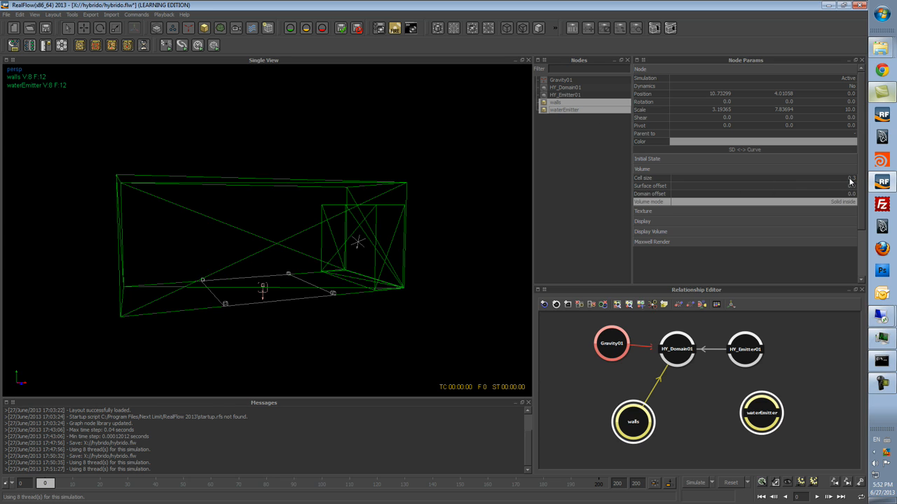
click(820, 179)
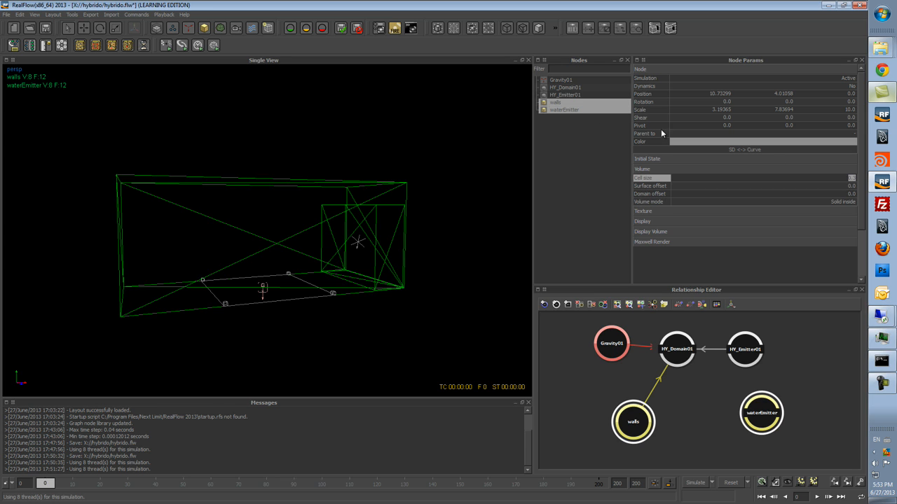
- Set the global cell size scale to 2 in the Scale options
click(775, 482)
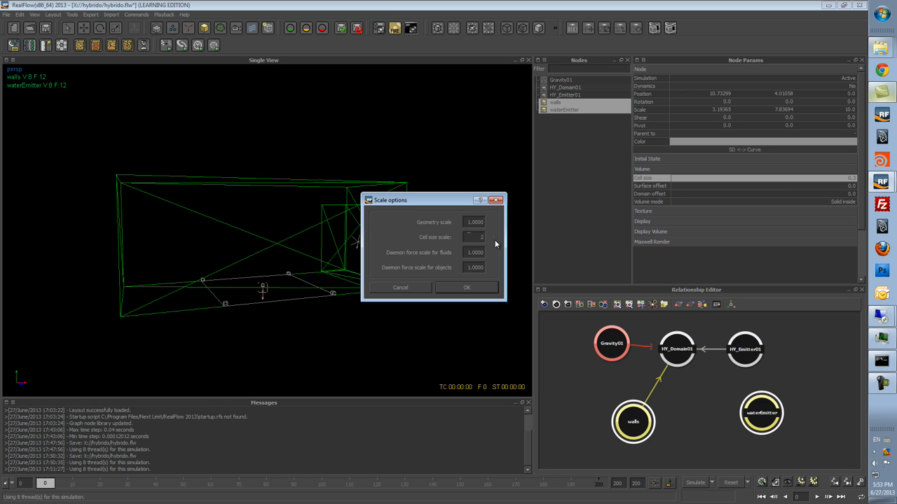
text(2)
key(Return)
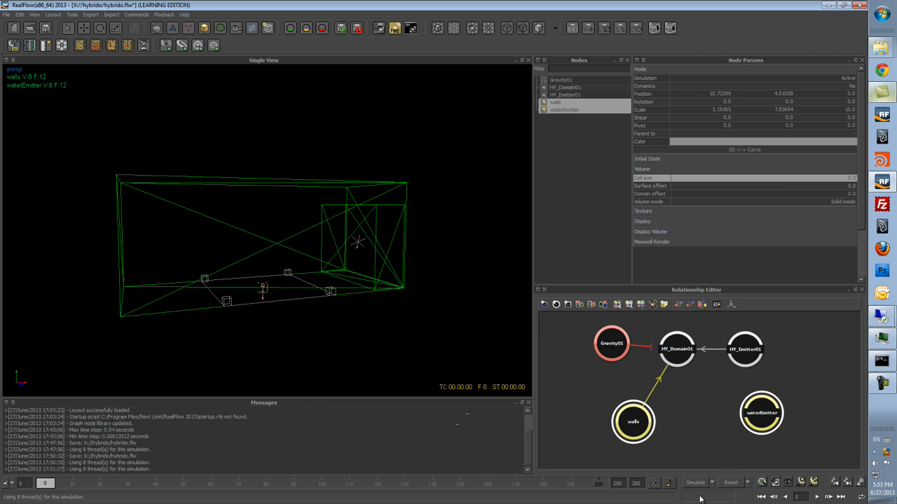
- Select HY_Domain01 to check its scaled cell size, run the simulation to about frame 21 and stop it
click(560, 88)
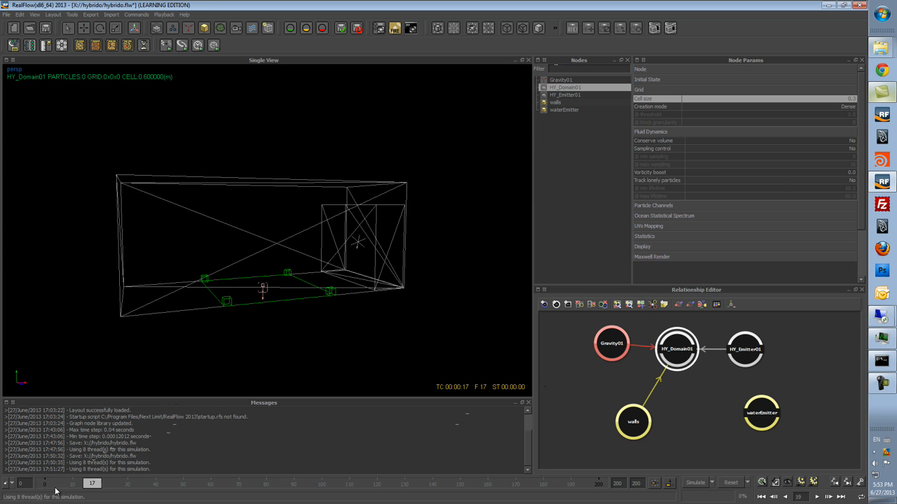
click(696, 483)
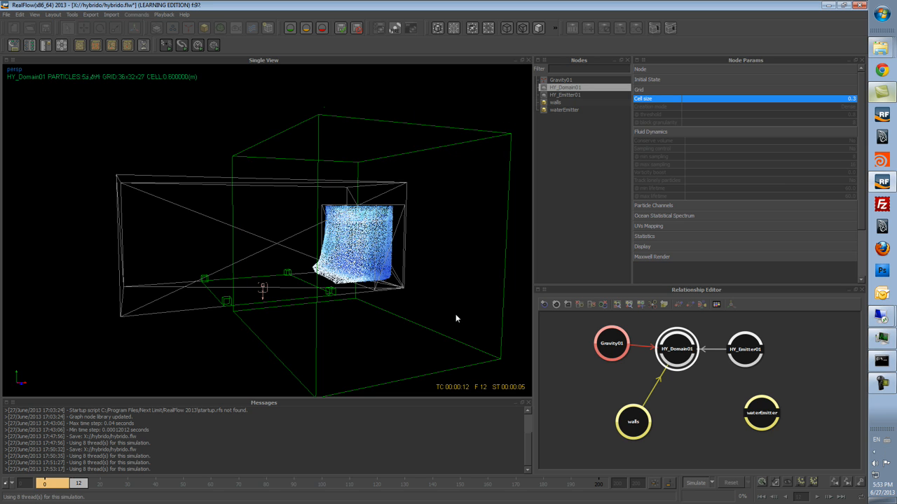
alt+drag(290, 301, 322, 318)
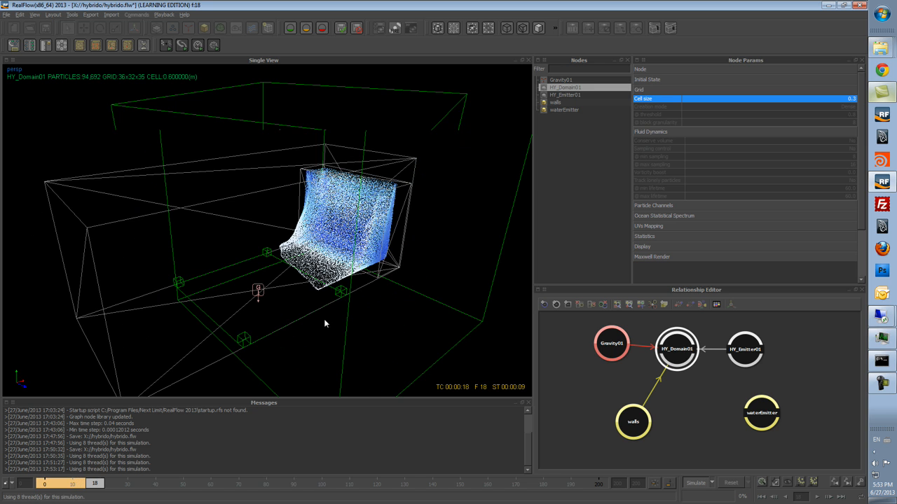
key(Escape)
click(204, 28)
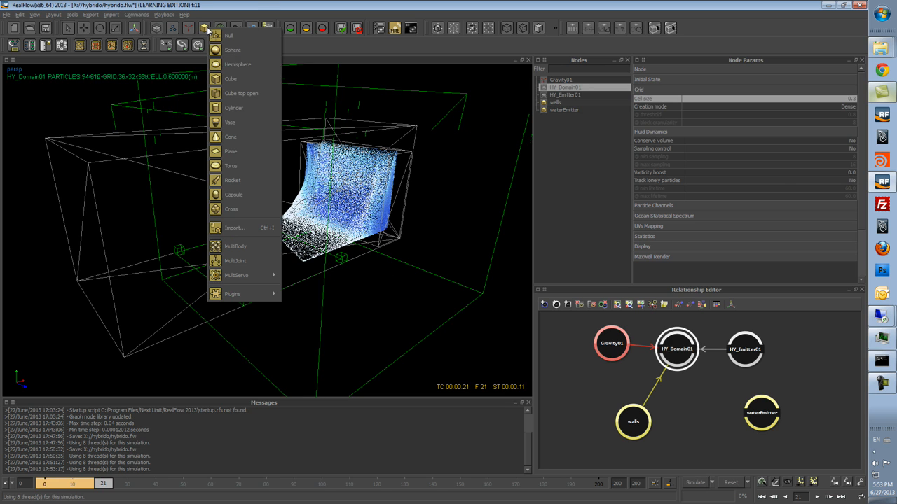
click(228, 211)
key(2)
key(w)
drag(180, 250, 182, 219)
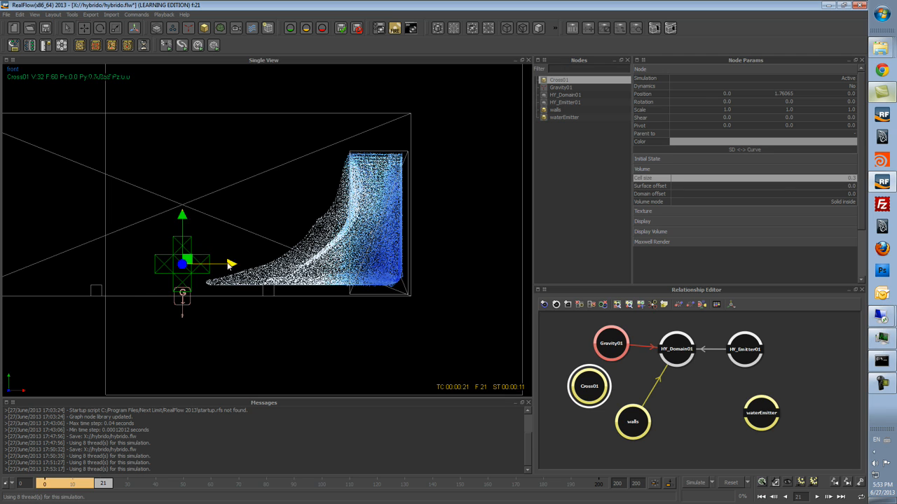
drag(231, 264, 185, 263)
key(Delete)
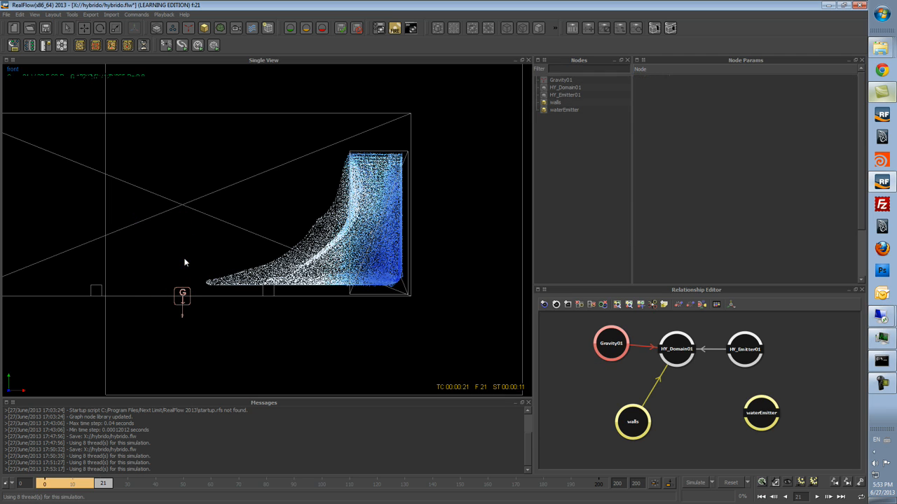
- Add a cylinder and scale it to about 1.84 in X and 7.05 in Y
click(204, 28)
click(235, 107)
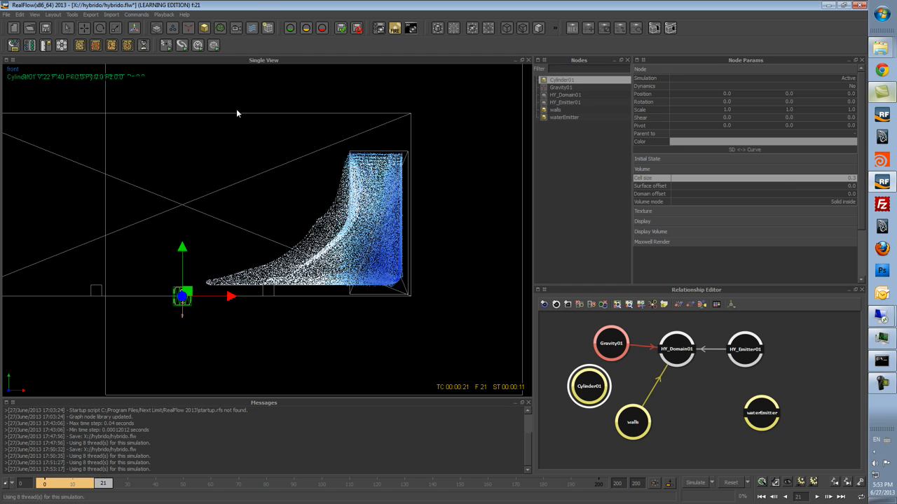
key(r)
drag(182, 250, 176, 140)
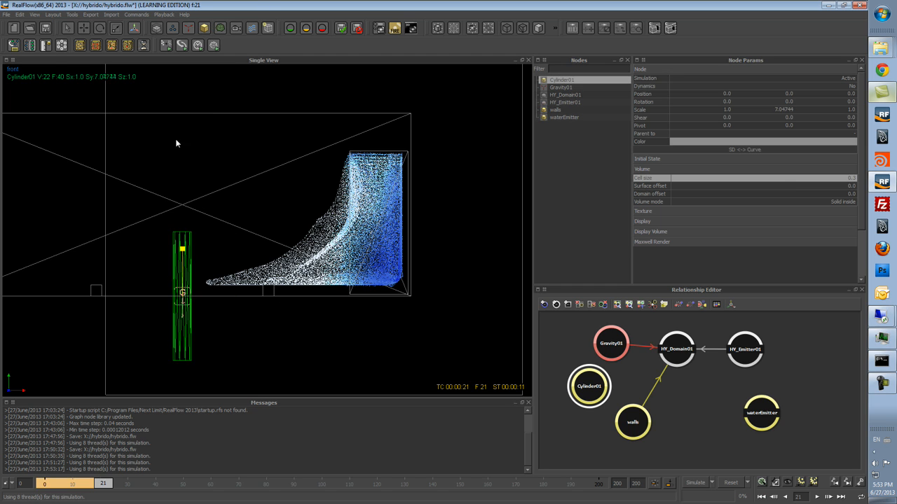
drag(230, 297, 231, 296)
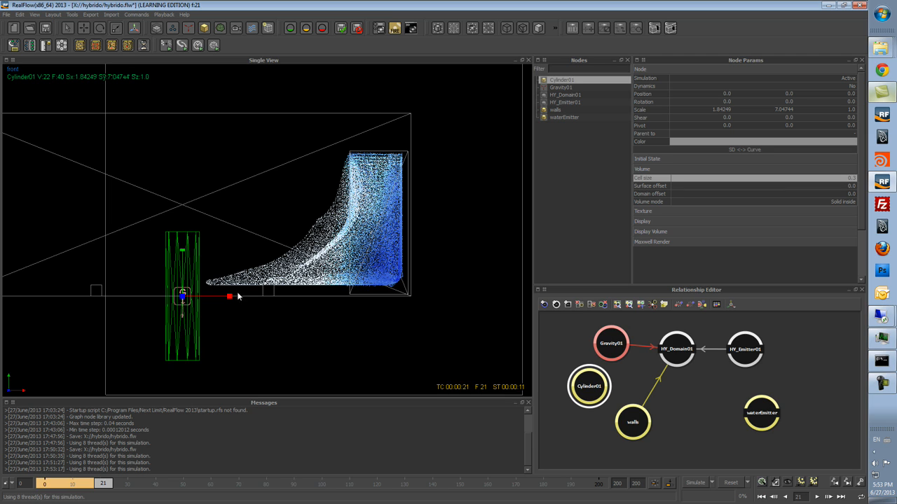
- Raise the cylinder to about Y 3.5, scale it to about 2.34 in Z and tilt it about -6.3° in X and -4.7° in Z
key(w)
drag(184, 255, 292, 198)
key(r)
key(e)
drag(260, 173, 361, 254)
- Connect the cylinder to HY_Domain01, then reset and rerun the simulation, stopping it at frame 40
drag(594, 393, 703, 426)
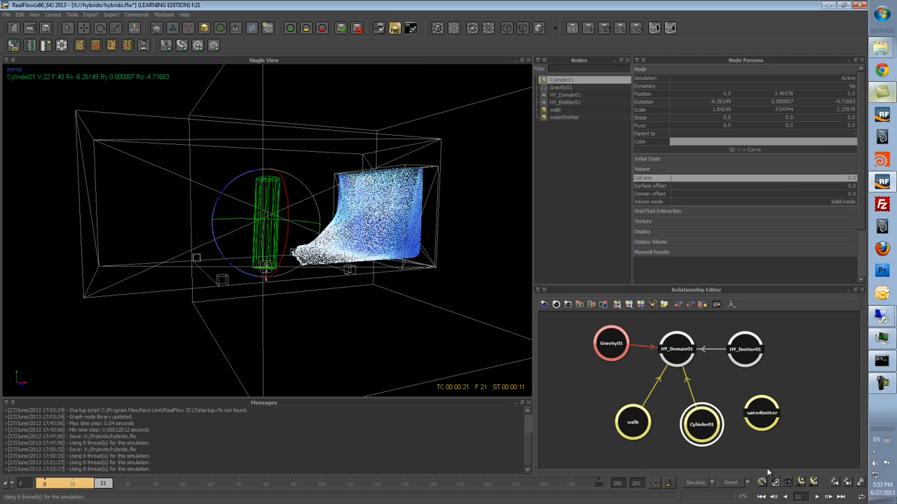
click(737, 483)
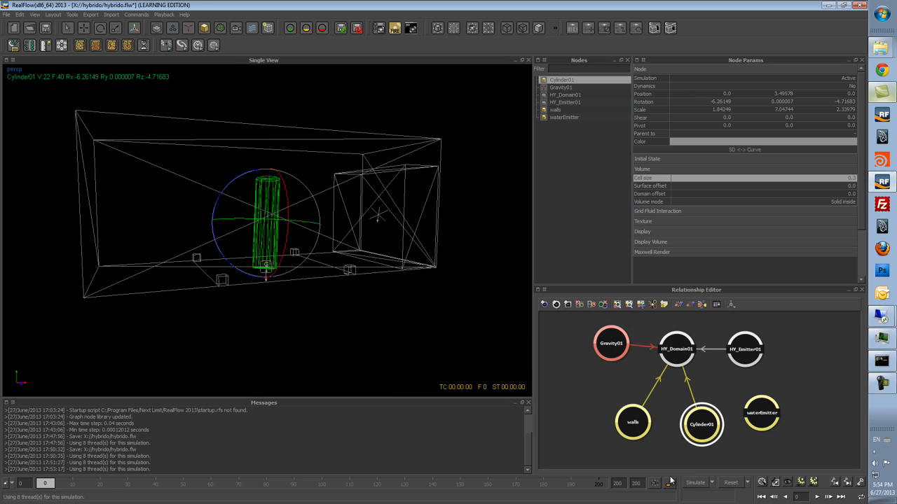
click(700, 486)
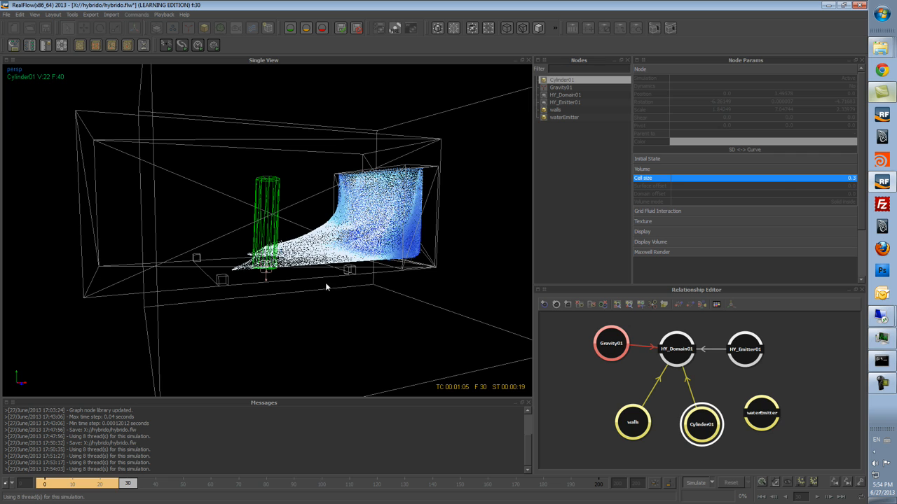
alt+drag(342, 283, 322, 283)
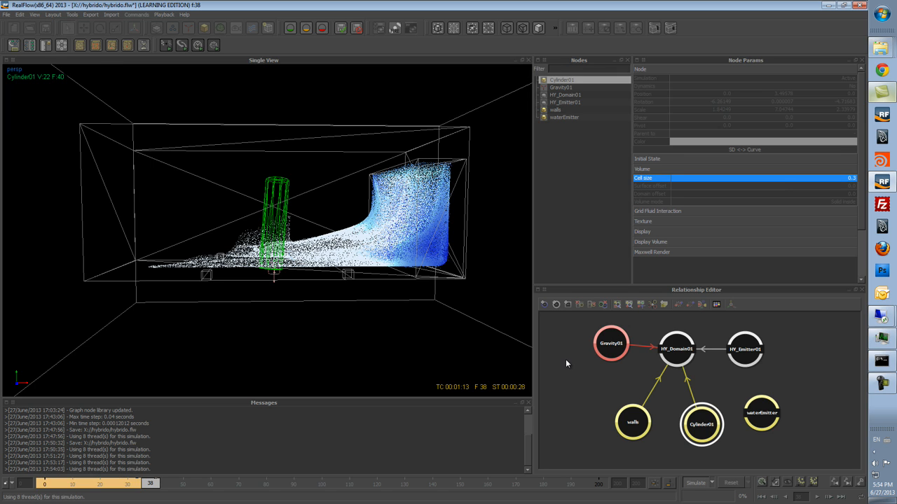
click(697, 483)
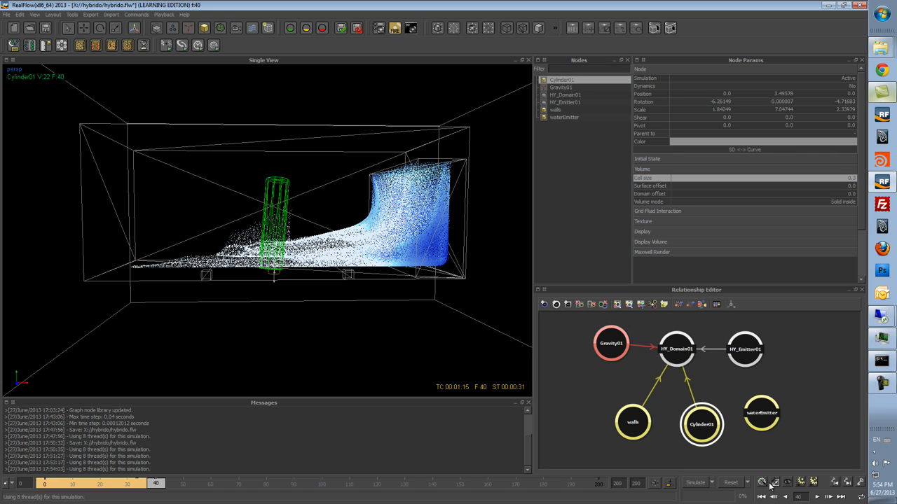
- Set the global cell size scale to 2 in the scale options
click(774, 484)
double_click(469, 237)
text(2)
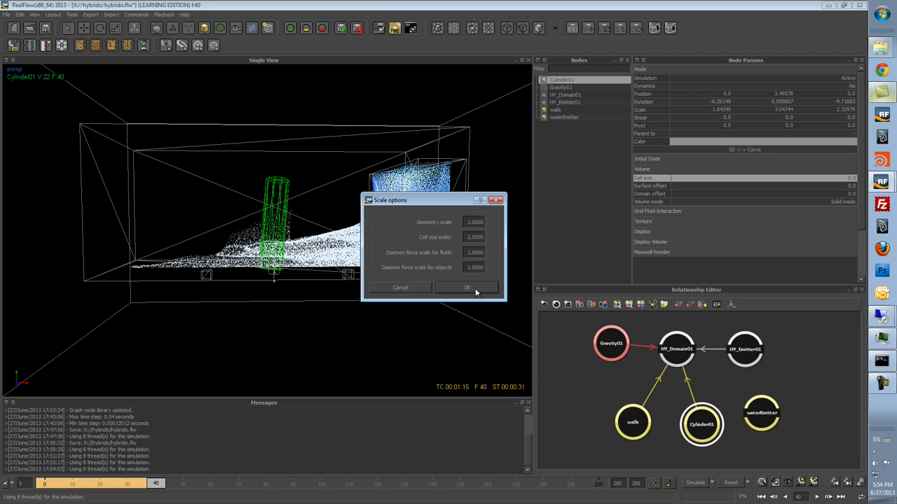
click(467, 288)
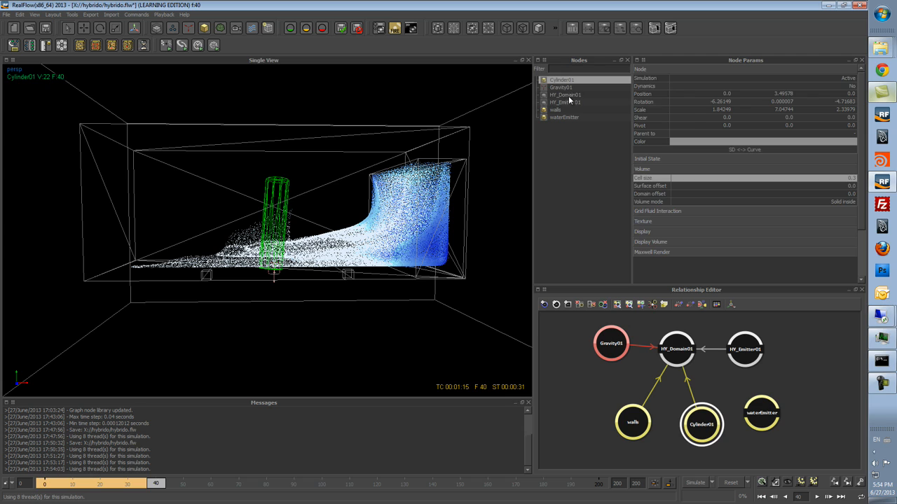
- Select HY_Emitter01 to review its particle sampling parameters, then reset the simulation and save the scene
click(570, 102)
click(670, 114)
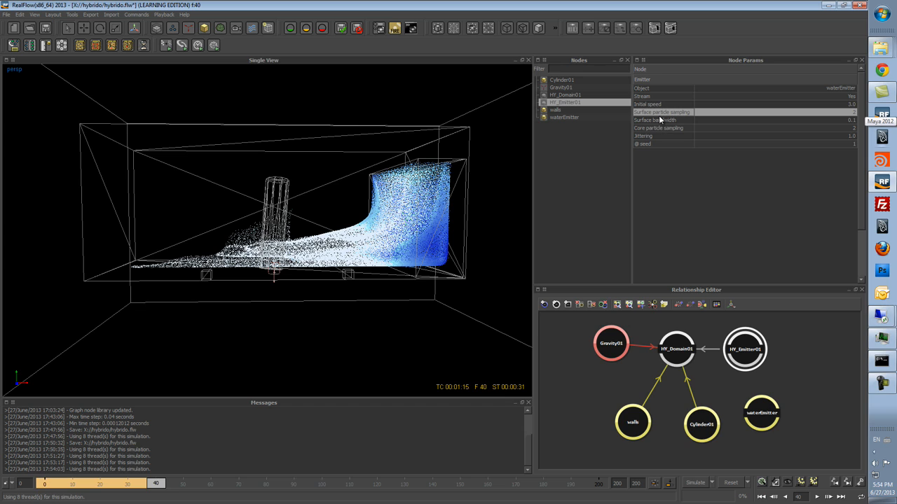
click(663, 129)
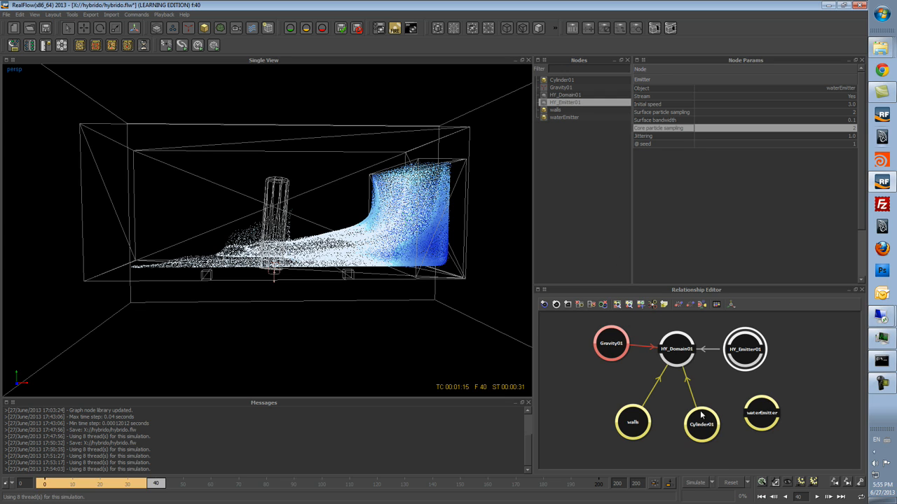
click(734, 482)
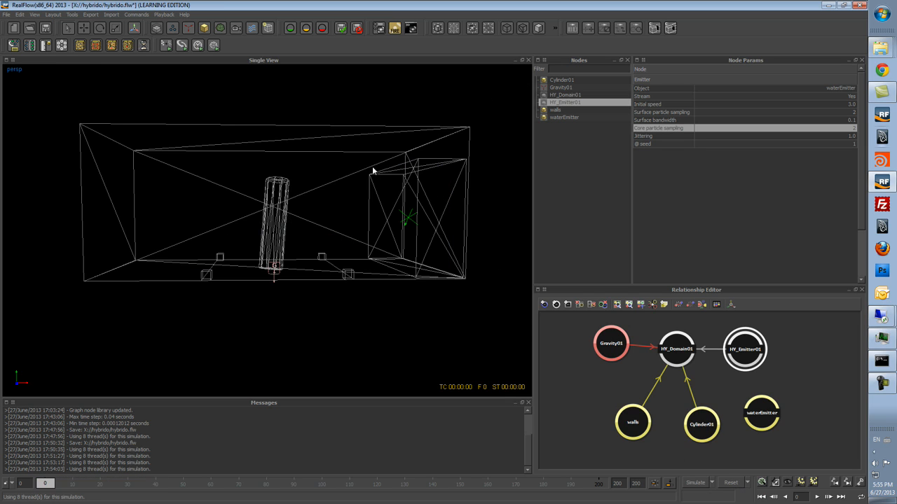
click(46, 28)
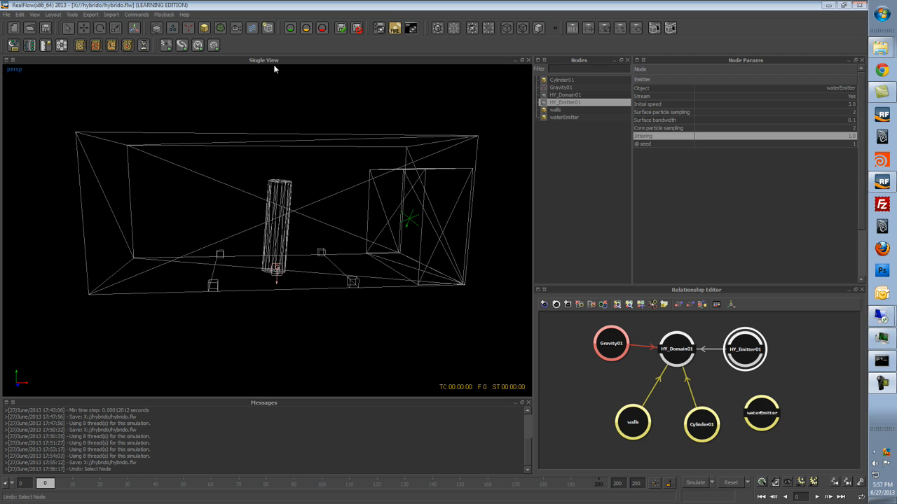
- Open the online documentation's HyFLIP Emitter page, examine the surface particle sampling formula, and return to the scene
click(185, 15)
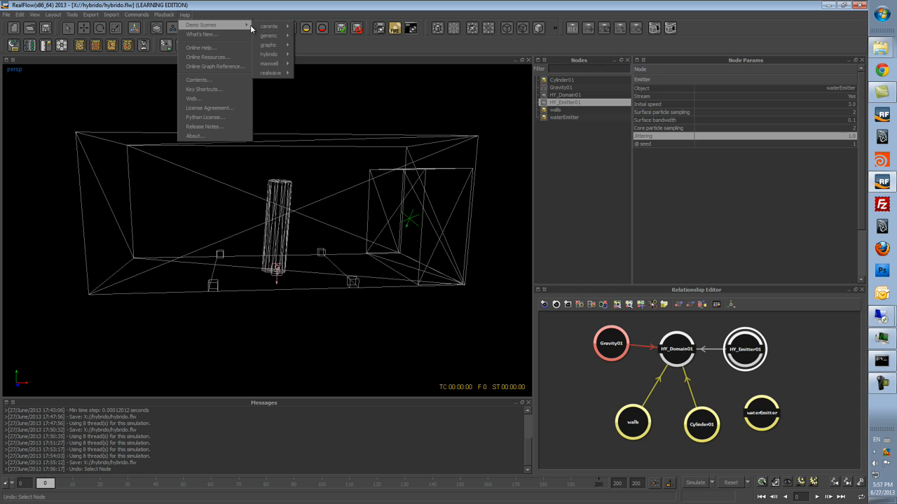
click(217, 44)
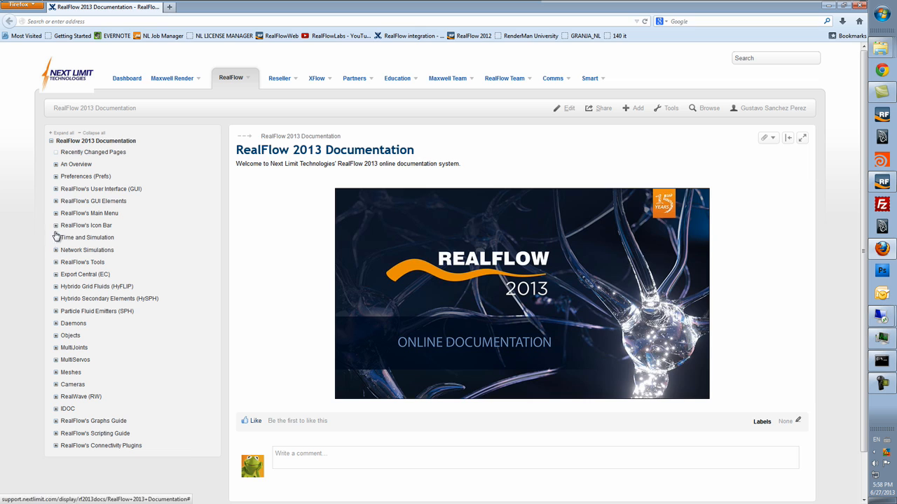
click(56, 287)
click(61, 347)
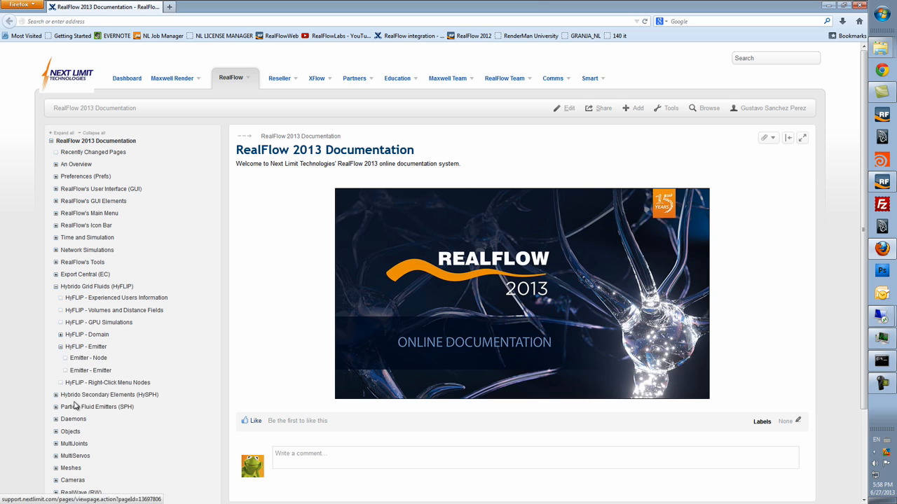
click(92, 372)
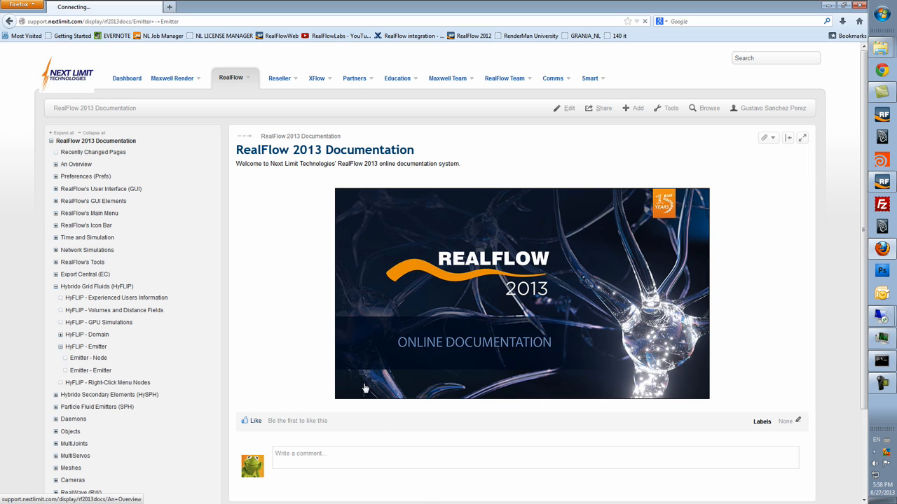
scroll(505, 356, down, 4)
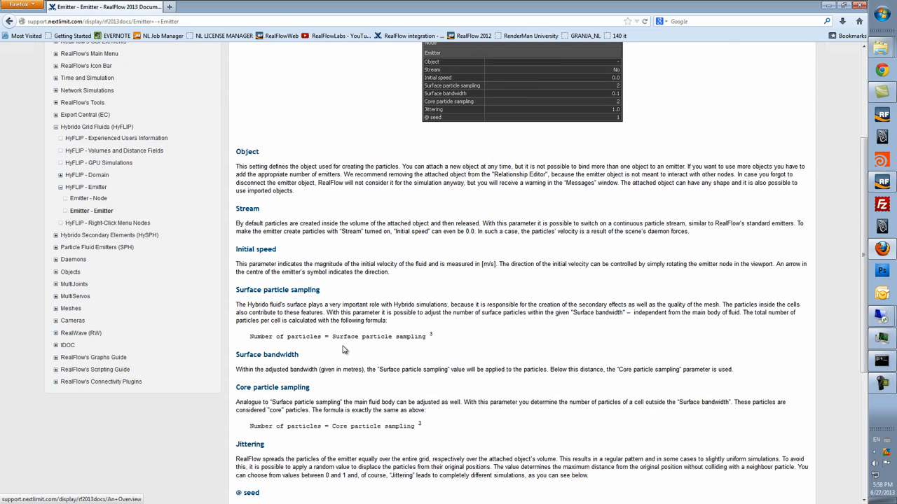
drag(250, 337, 331, 337)
drag(434, 340, 332, 339)
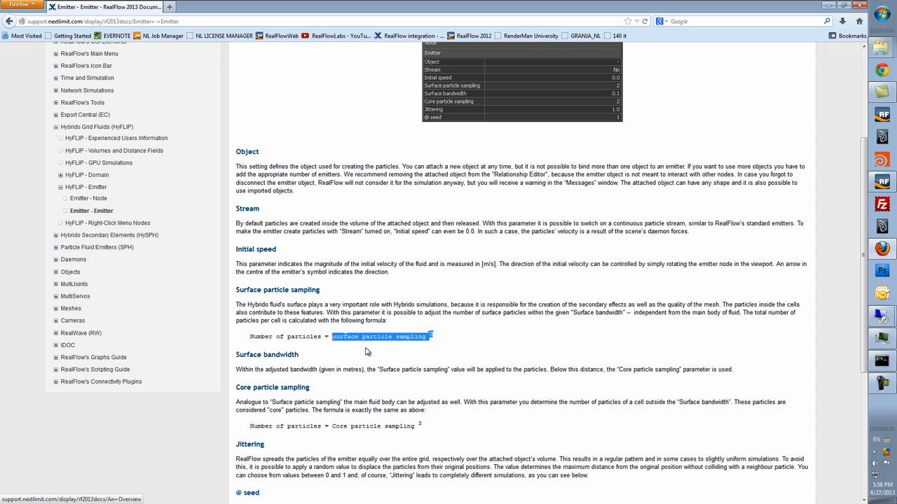
click(437, 342)
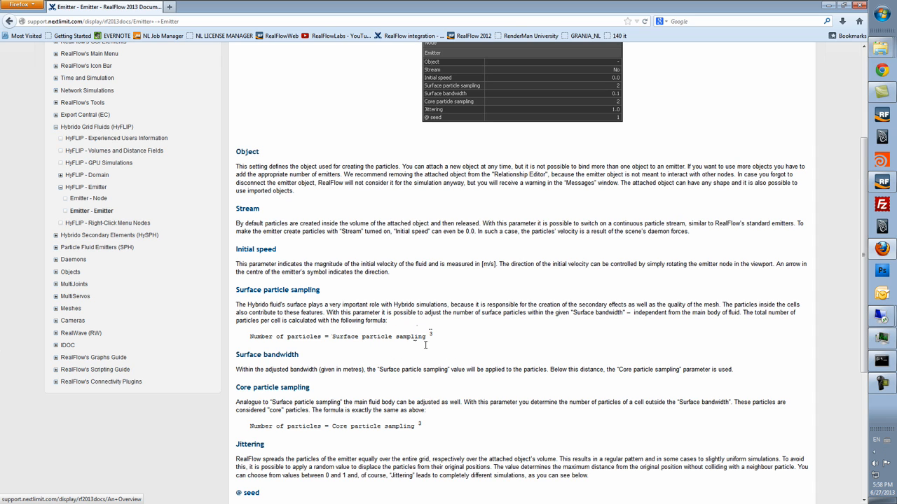
click(829, 6)
- Set HY_Emitter01's surface particle sampling to 3
click(850, 112)
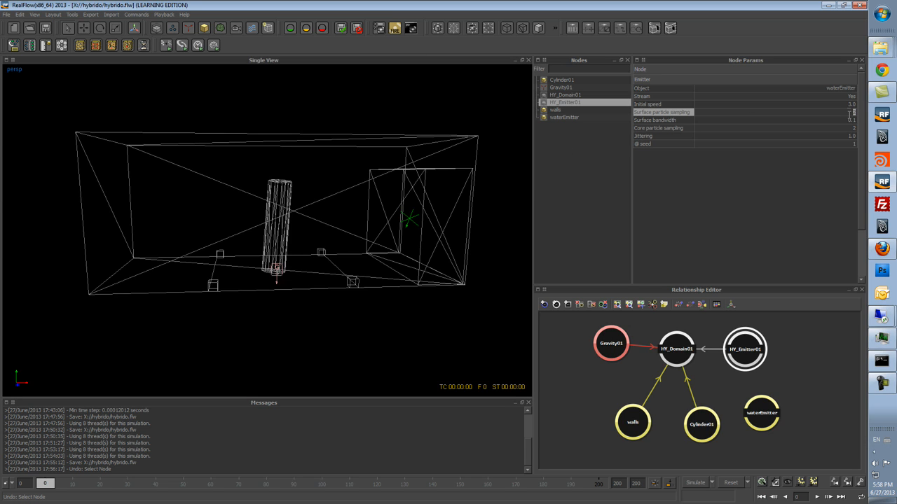
text(3)
key(Return)
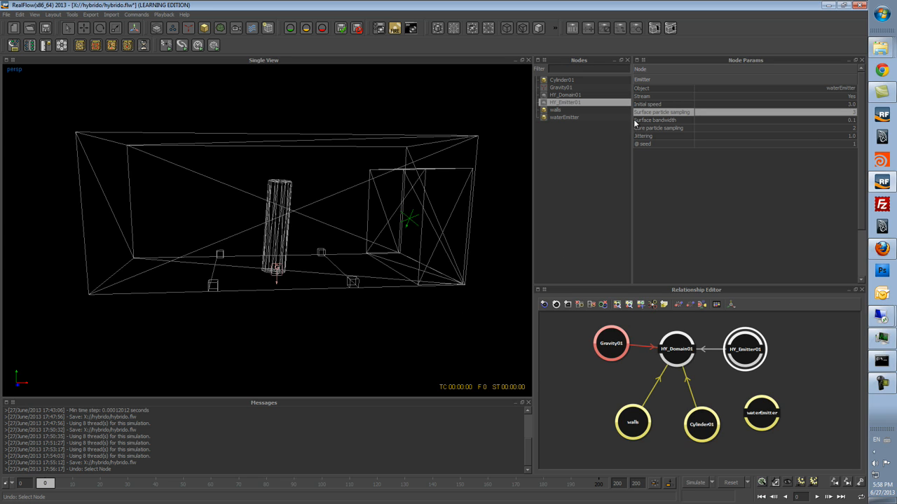
- Examine HY_Emitter01's surface bandwidth and compare its surface and core particle sampling values
click(664, 121)
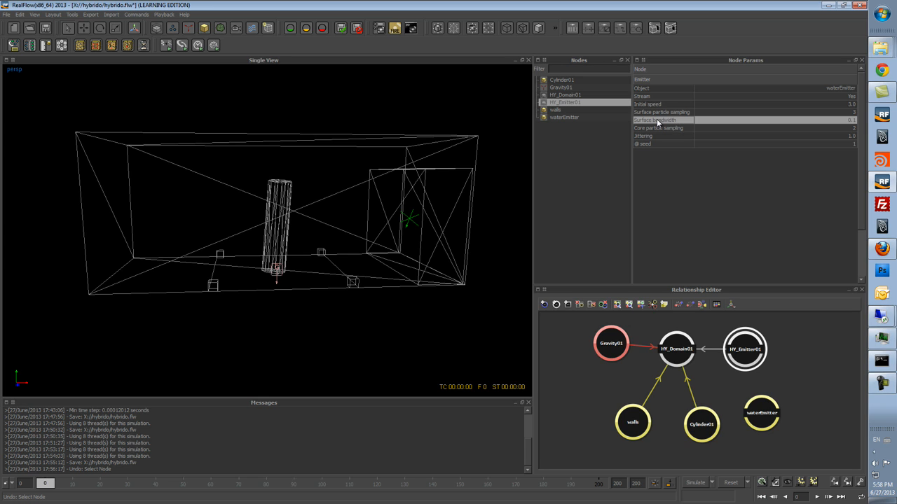
click(853, 122)
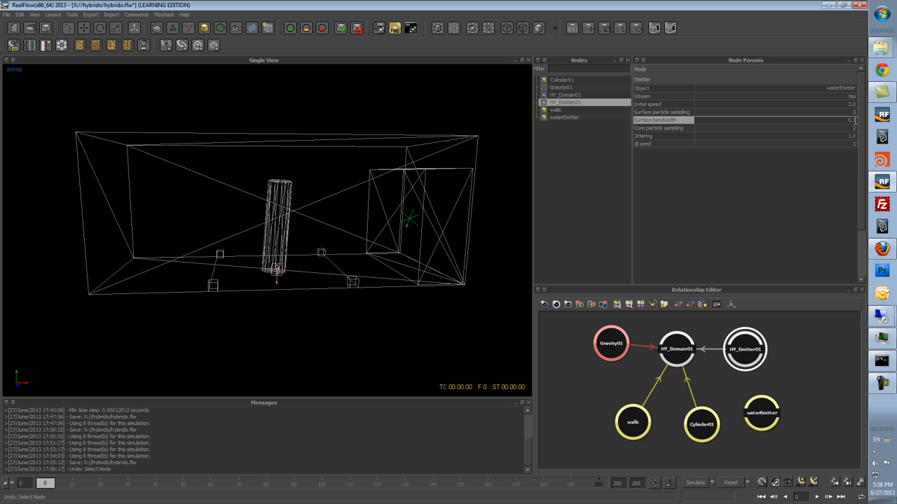
key(Return)
click(853, 112)
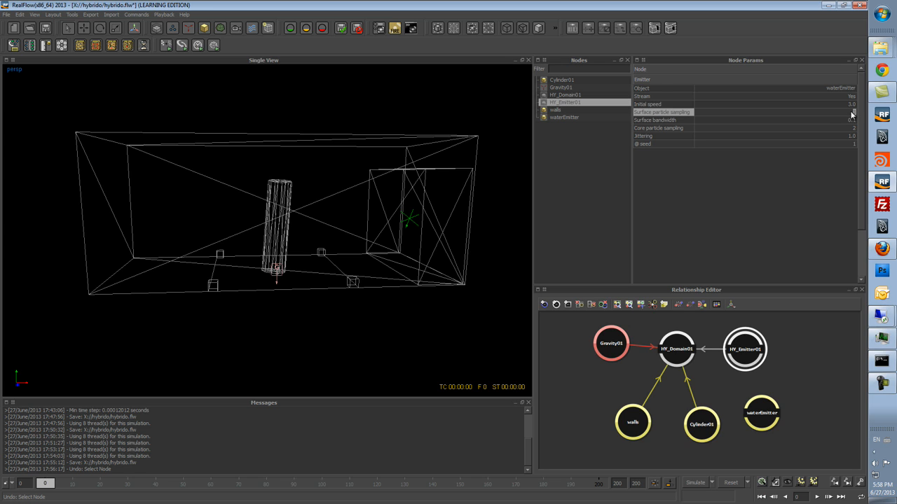
click(852, 129)
click(852, 112)
click(852, 129)
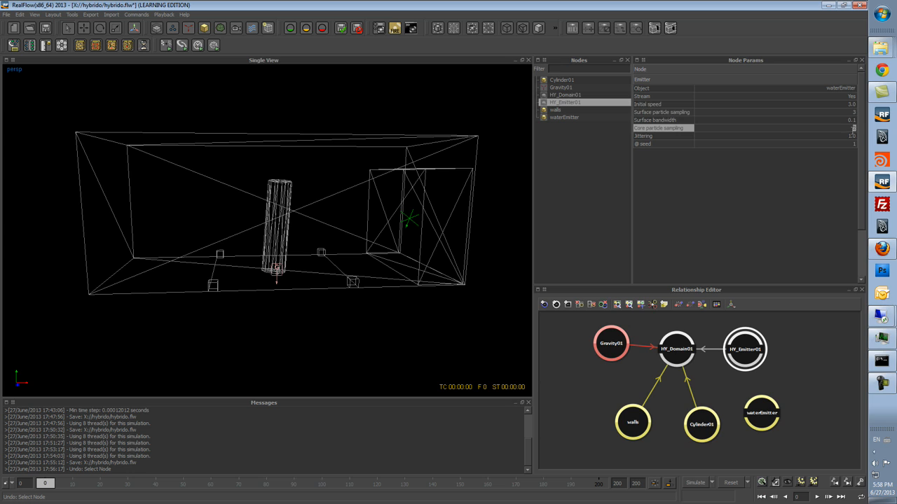
click(850, 120)
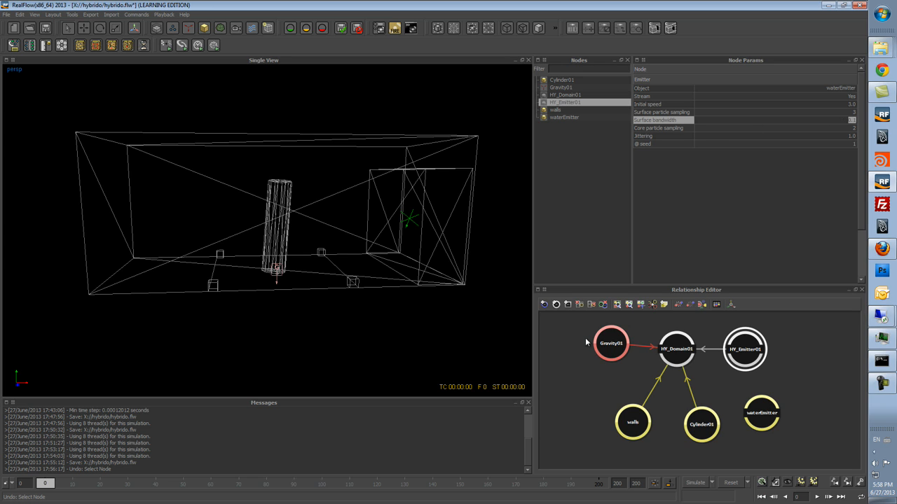
- Simulate to frame 8 and inspect the particle distribution up close at frame 2 in the front view
click(693, 482)
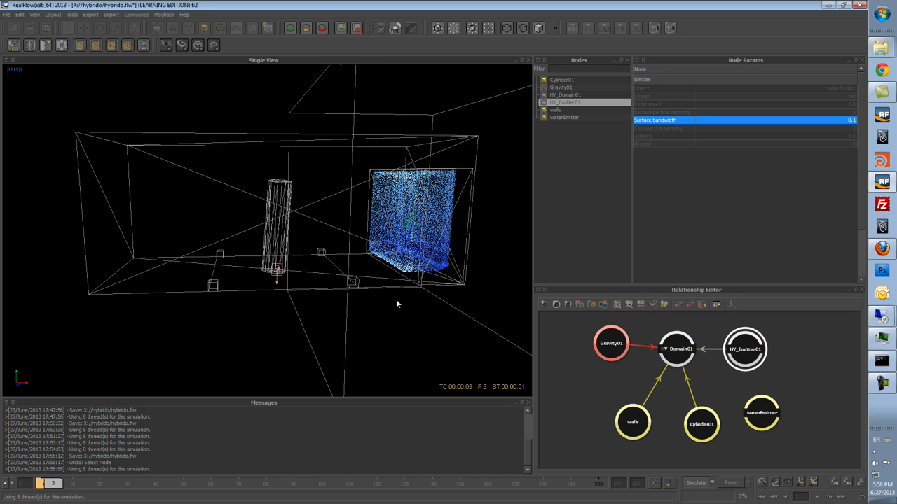
click(700, 487)
alt+drag(448, 352, 441, 348)
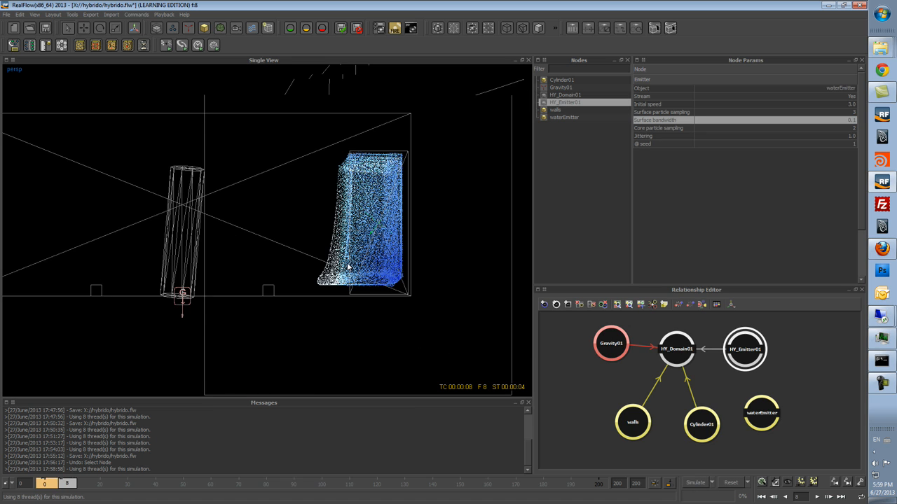
key(2)
click(45, 484)
click(48, 487)
click(49, 486)
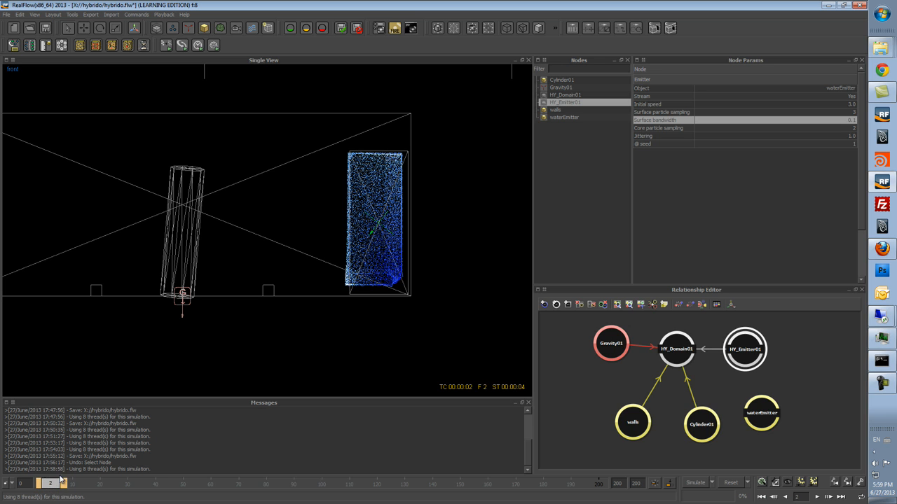
scroll(404, 222, up, 3)
alt+middle_drag(448, 230, 333, 259)
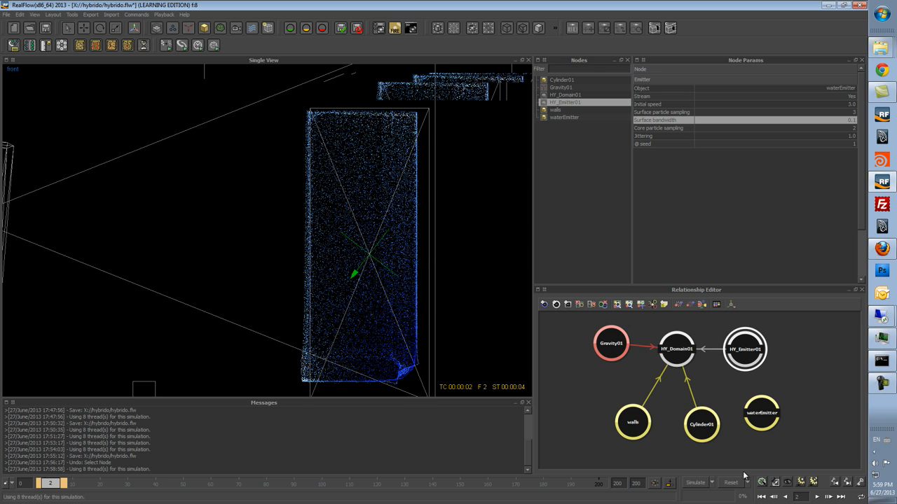
- Set HY_Emitter01's Stream option to No, then reset and rerun the simulation, stopping it at frame 5
click(851, 96)
click(731, 482)
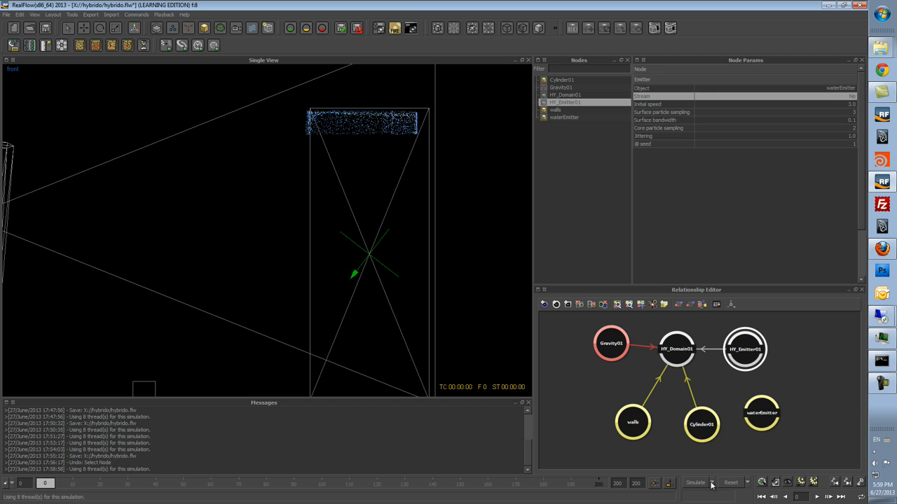
click(697, 483)
click(693, 483)
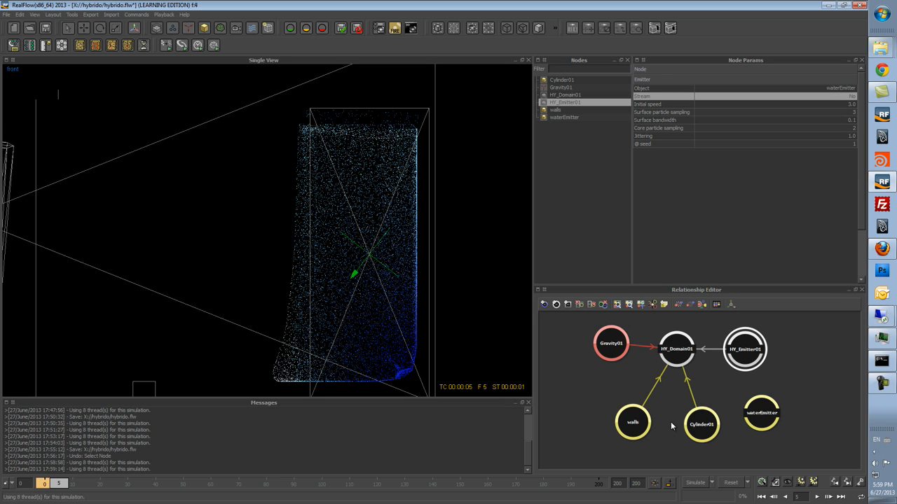
- Reset the simulation, set the surface particle sampling to 4 and rerun it to frame 5
click(731, 483)
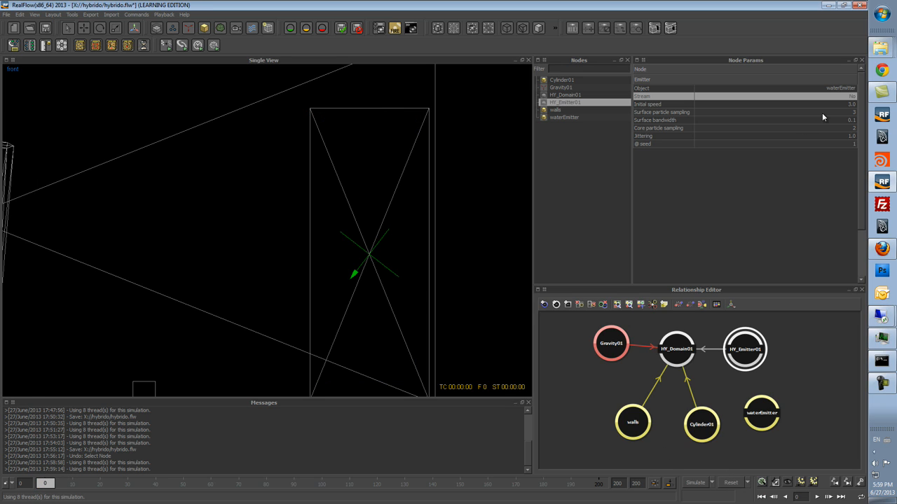
text(4)
key(Return)
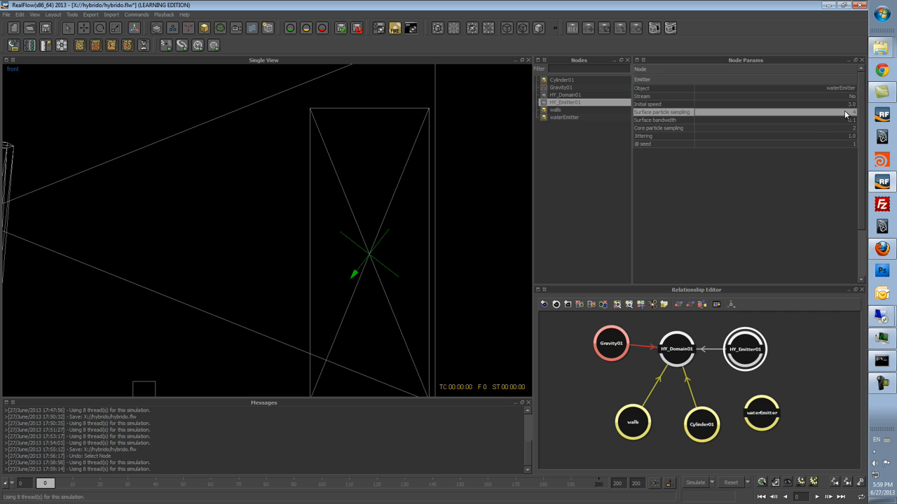
click(695, 483)
click(693, 483)
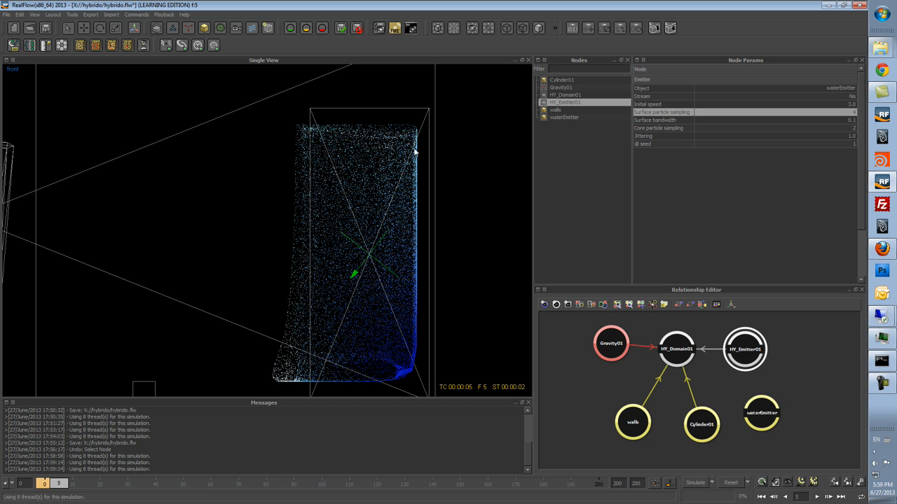
- Reset the simulation, set the surface particle sampling to 5 and rerun it to frame 3
click(729, 483)
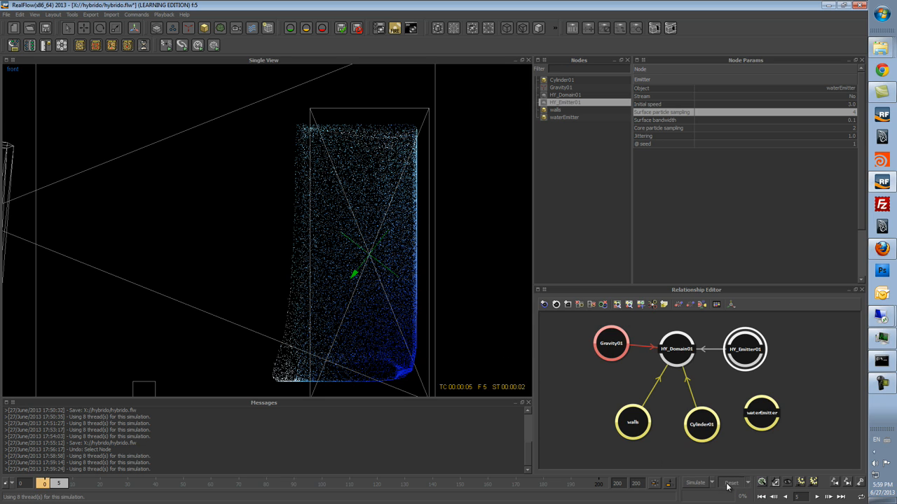
click(851, 114)
text(5)
key(Return)
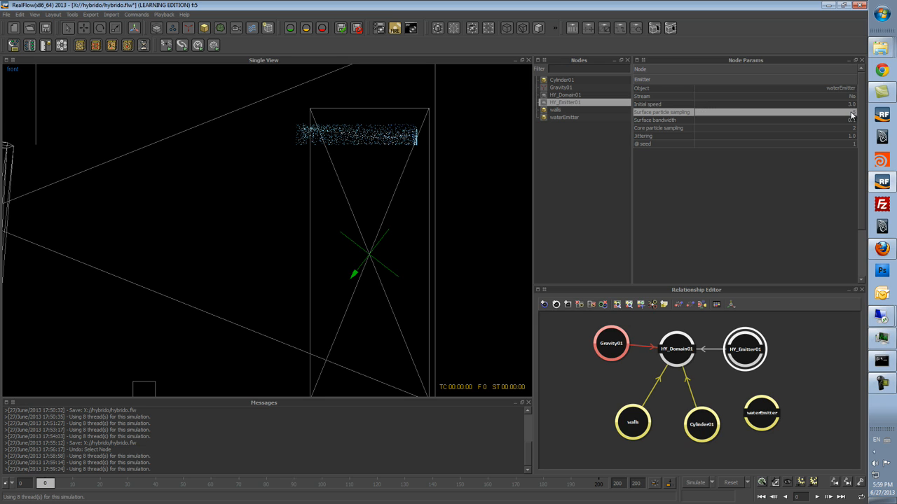
click(695, 483)
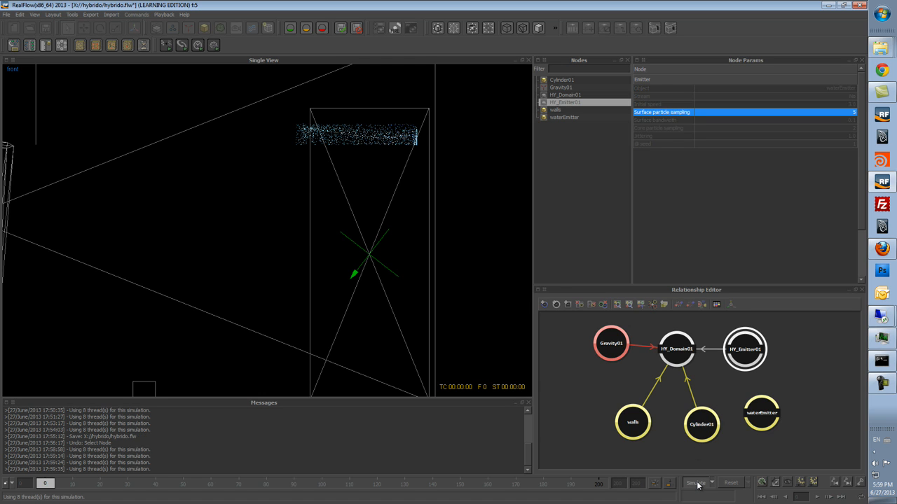
click(696, 484)
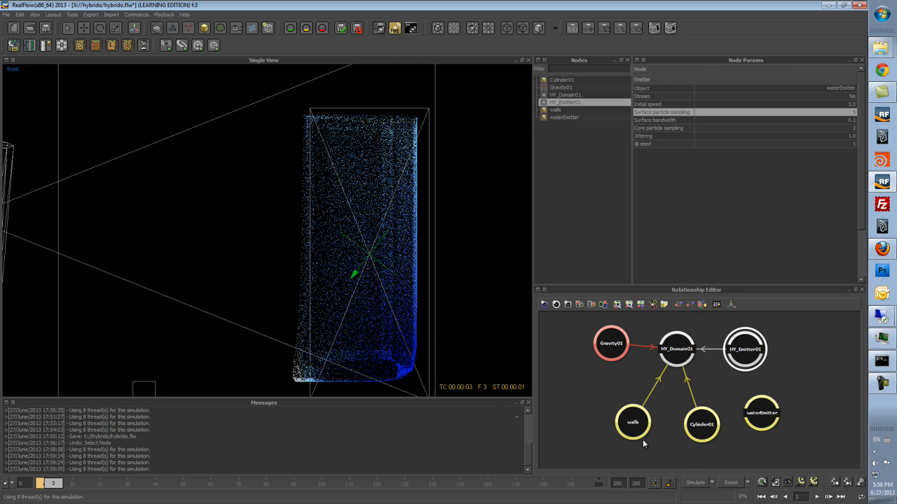
- Check the cell size scale in the scale options and accept the dialog
click(775, 483)
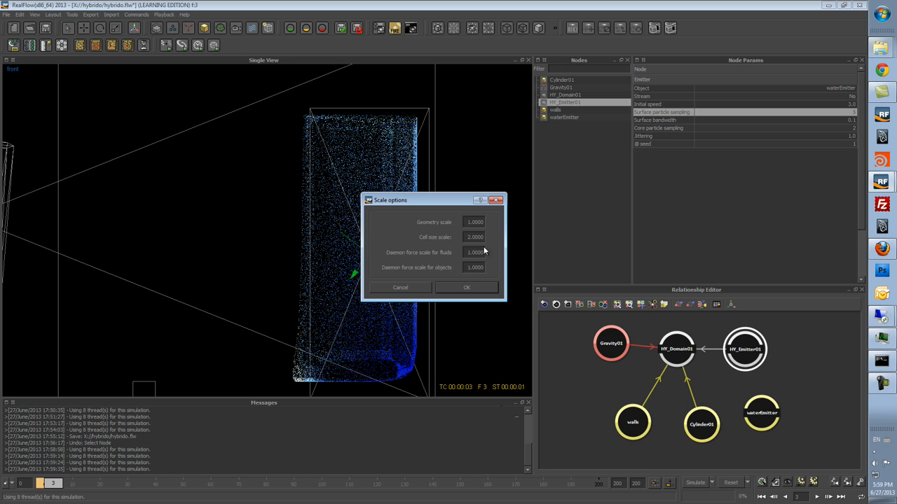
key(Return)
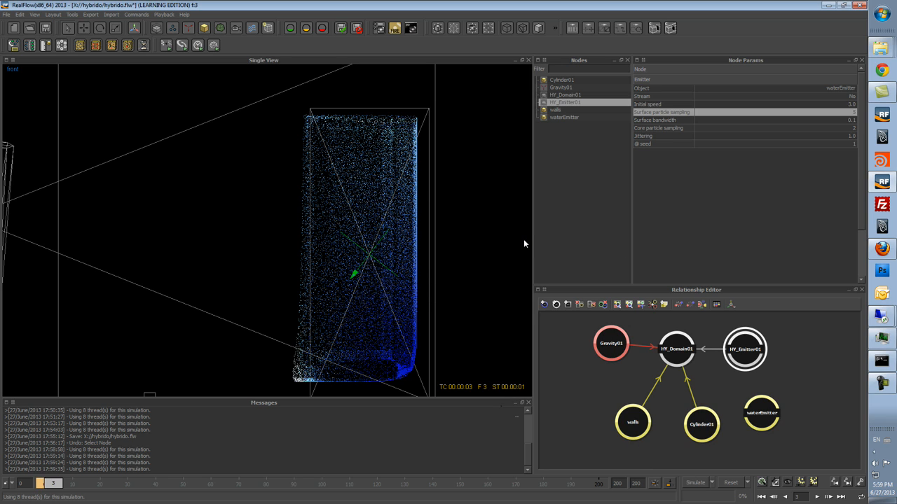
- Reset the simulation, set HY_Emitter01's surface particle sampling to 3 and rerun it to frame 2
click(730, 483)
double_click(846, 114)
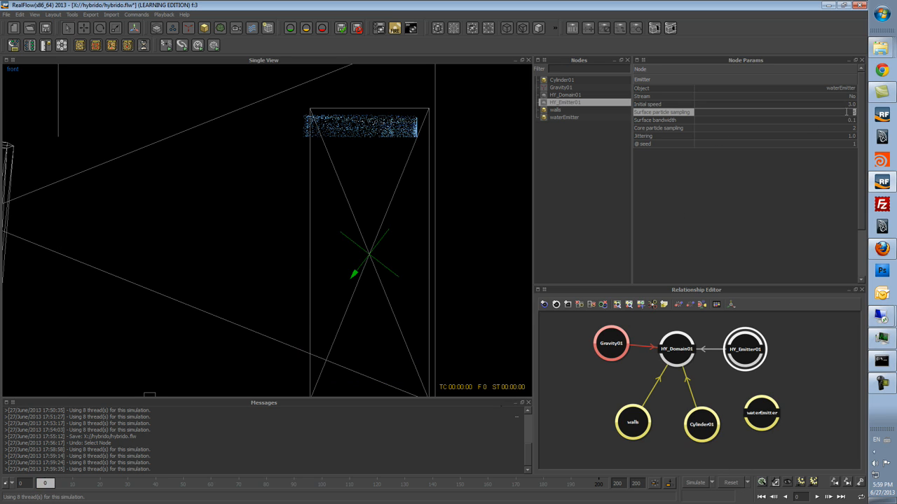
key(Return)
click(696, 483)
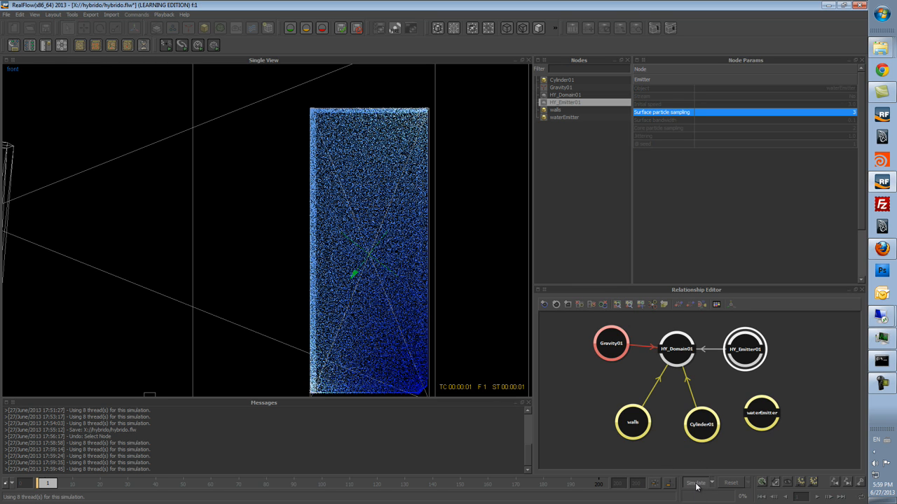
click(696, 484)
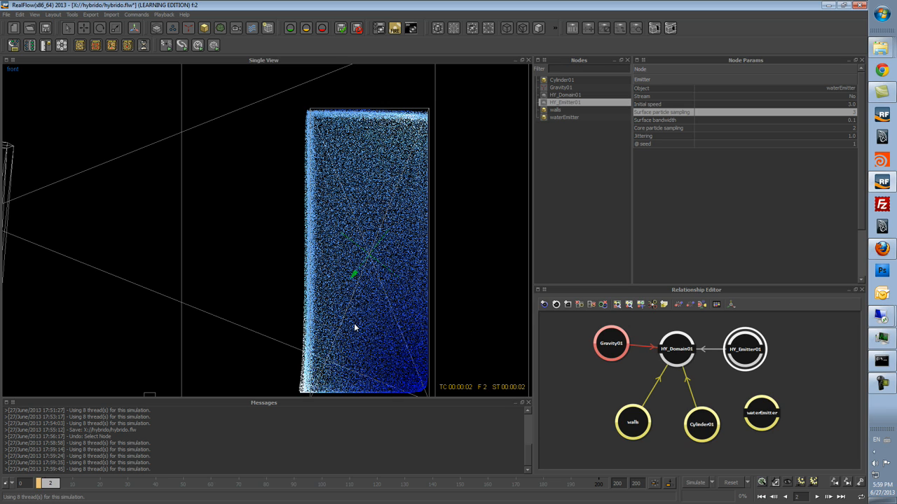
- Resume the simulation in the perspective view, stop it at frame 41 and set the timeline's end frame to 40
alt+drag(354, 323, 475, 318)
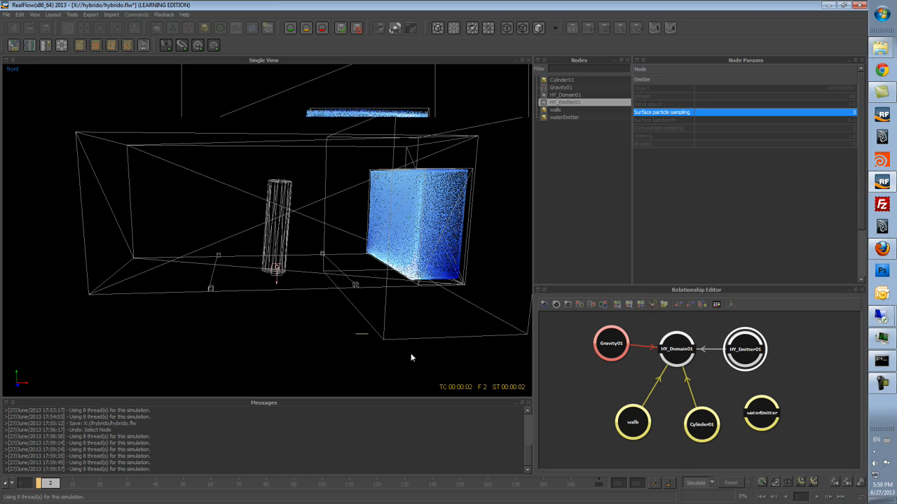
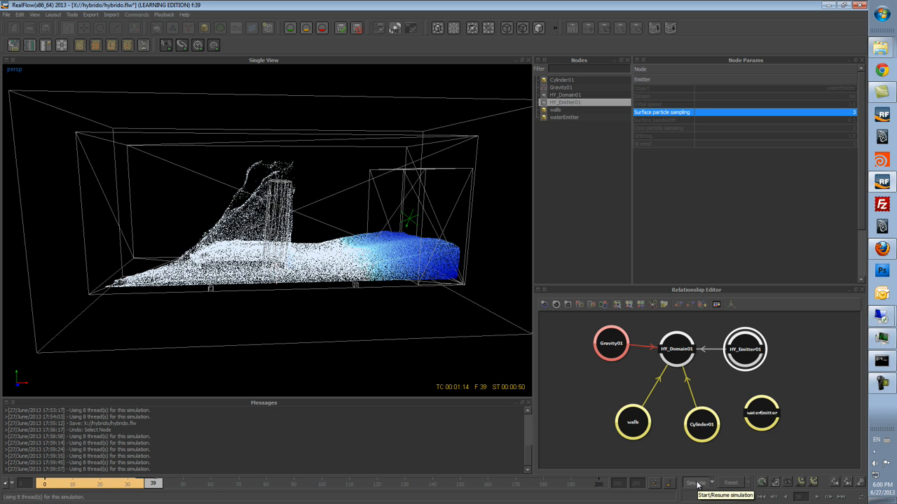
click(695, 482)
double_click(640, 484)
text(400)
key(Return)
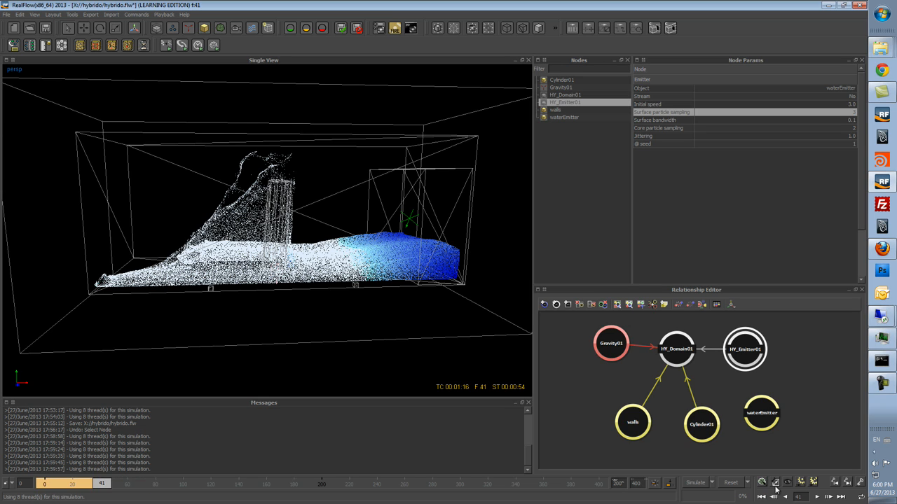
double_click(636, 484)
text(40)
key(Return)
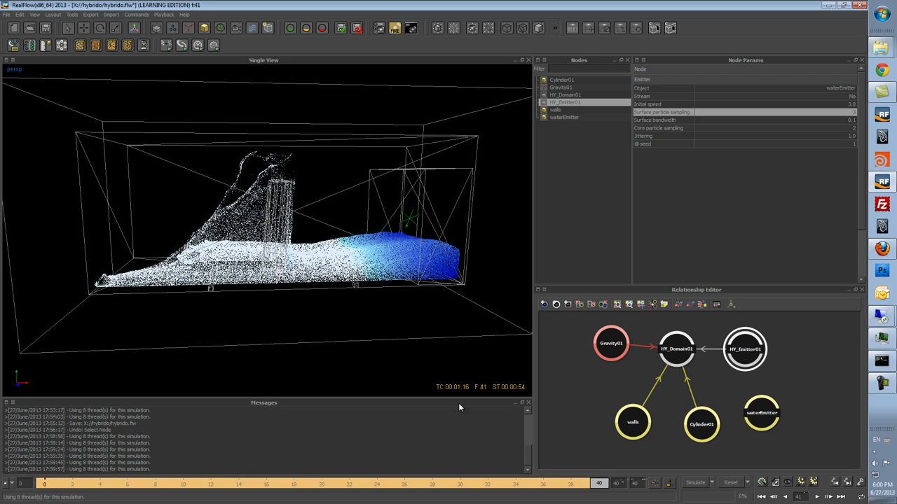
- Scrub the cached simulation to frame 30 and examine the splash around the cylinder and HY_Domain01's particle count
click(569, 117)
alt+drag(284, 269, 374, 282)
mouse_move(70, 483)
mouse_down()
mouse_move(583, 485)
mouse_move(474, 485)
mouse_up()
mouse_move(327, 499)
mouse_down()
mouse_move(156, 485)
mouse_move(459, 485)
mouse_up()
alt+drag(445, 276, 242, 225)
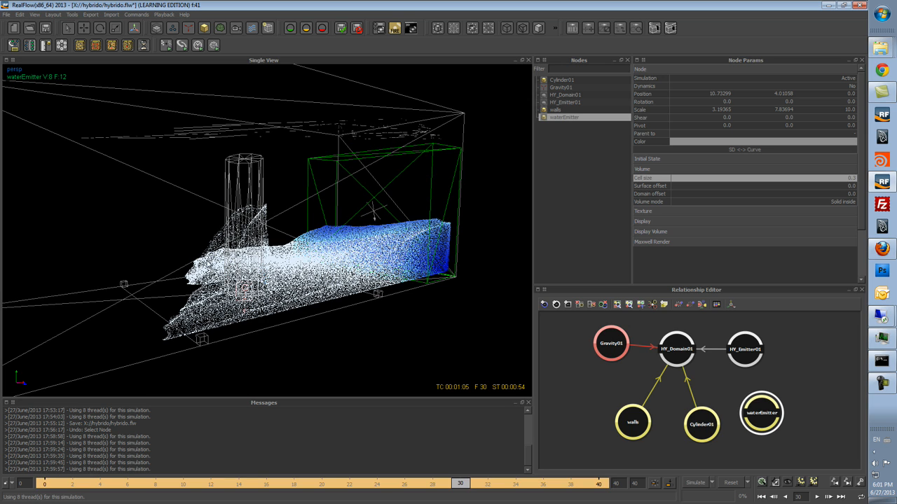
click(565, 95)
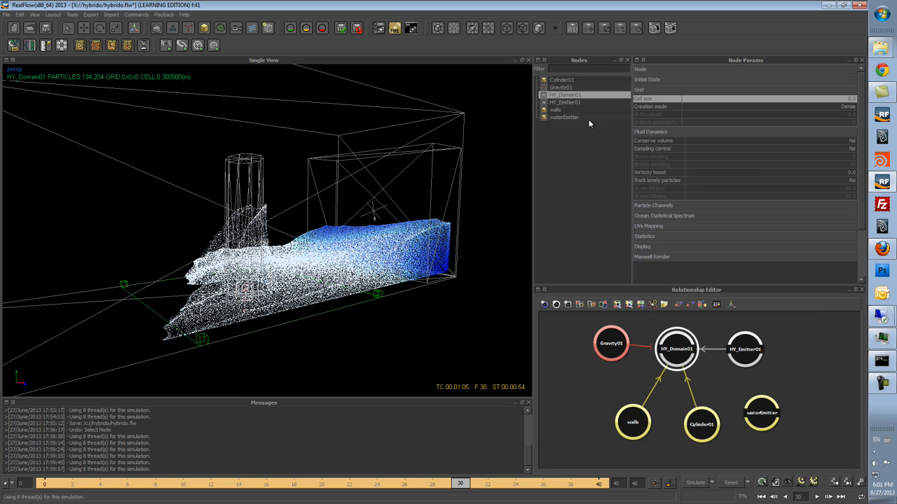
click(499, 116)
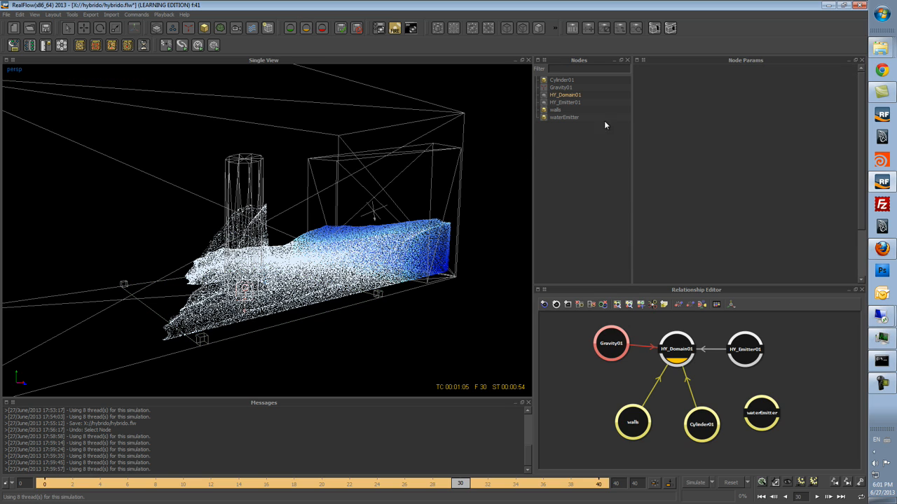
- Open Export Central and enable the radius channel for HY_Domain01's particles cache (.rpc)
click(91, 15)
click(114, 57)
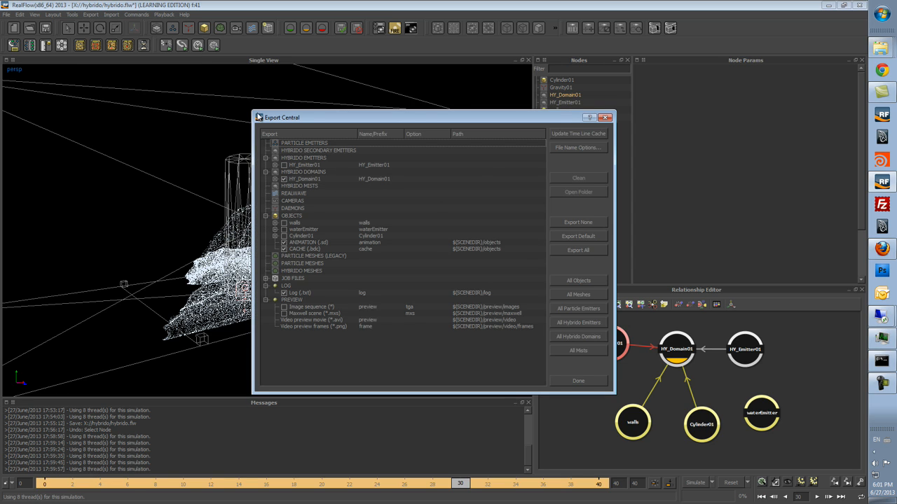
click(275, 180)
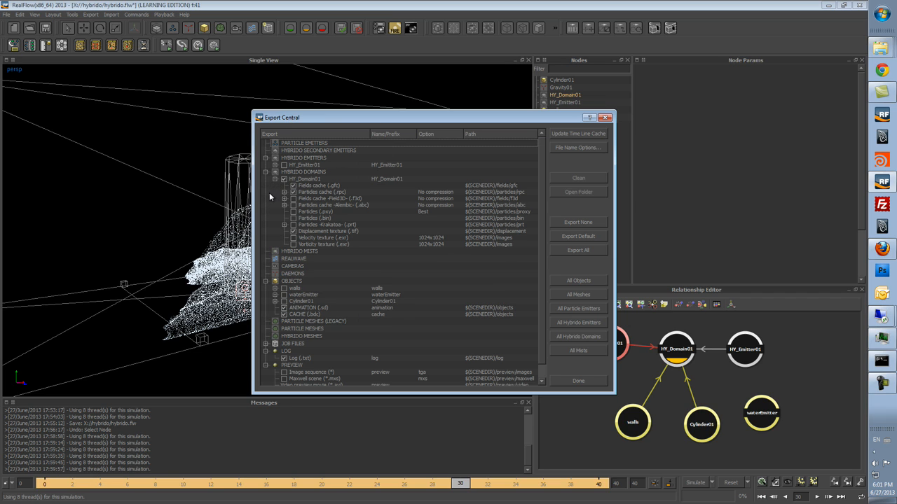
click(330, 192)
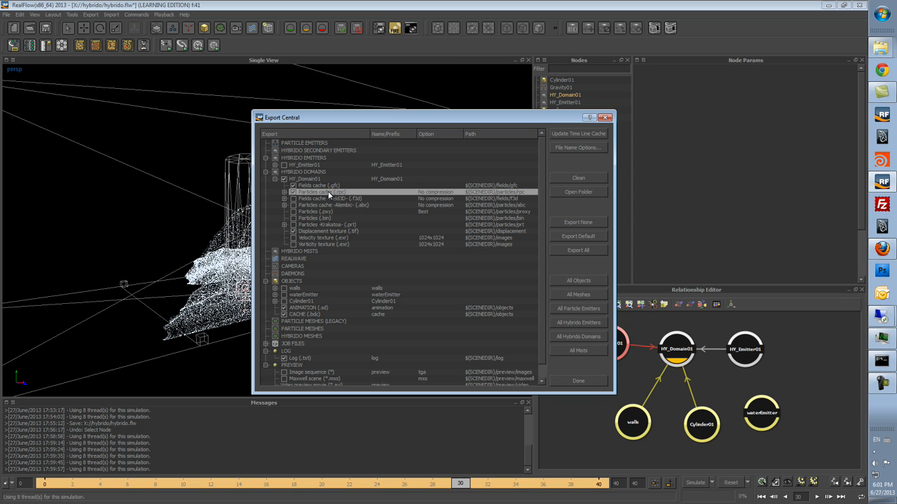
click(284, 193)
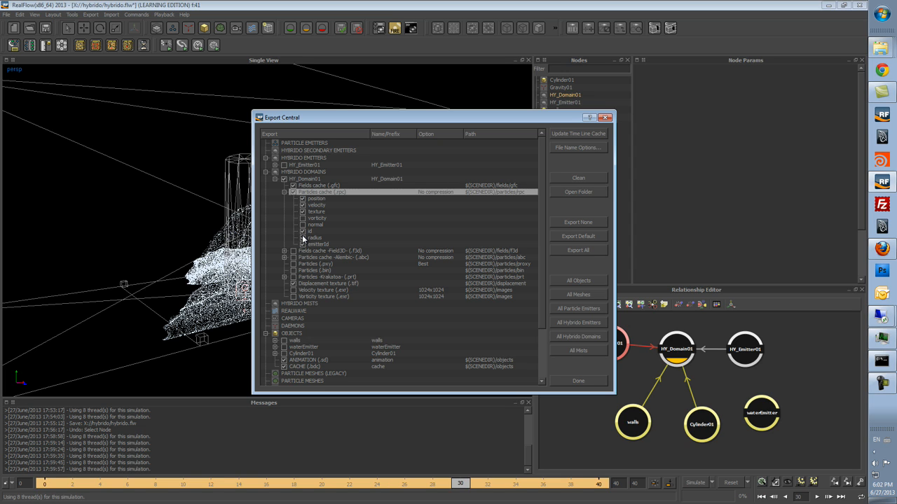
click(302, 237)
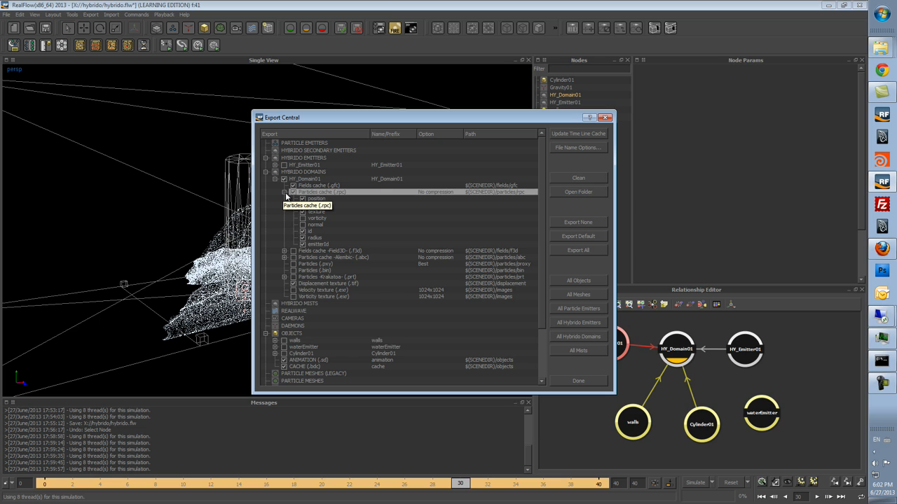
click(284, 193)
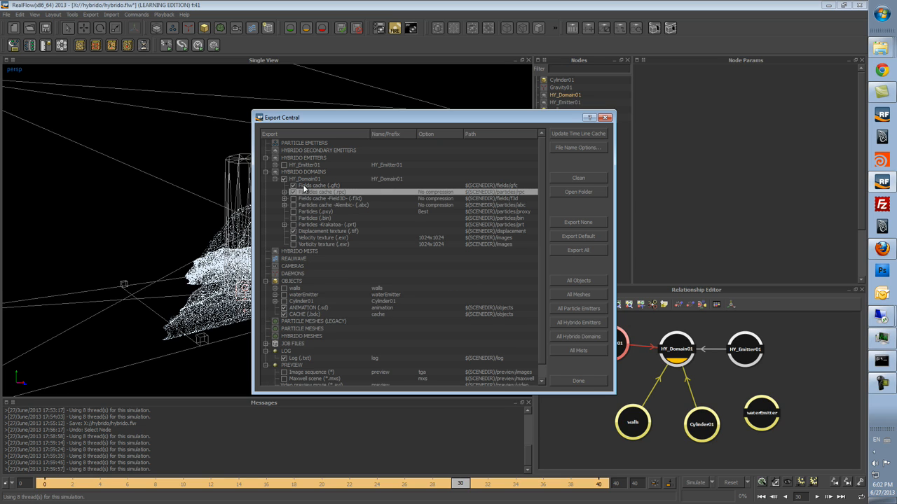
- Compare HY_Domain01's .gfc fields, .rpc particles, Field3D and Alembic cache export entries
click(303, 184)
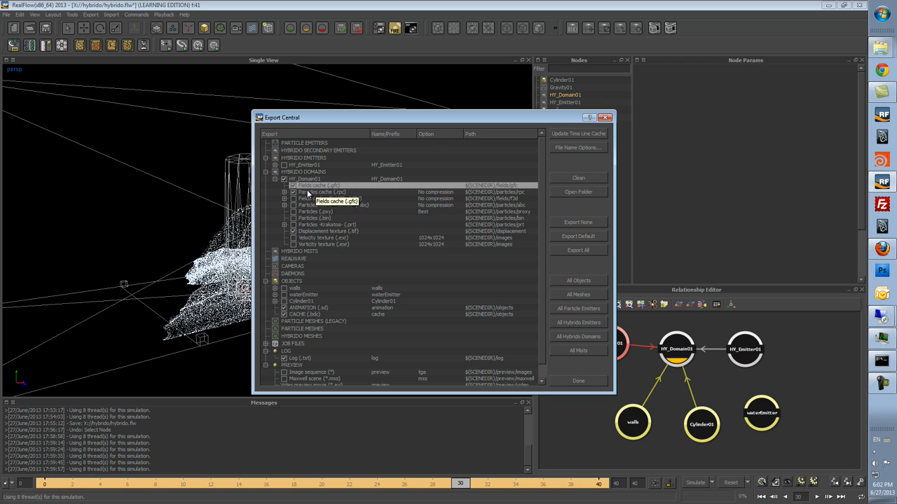
click(316, 195)
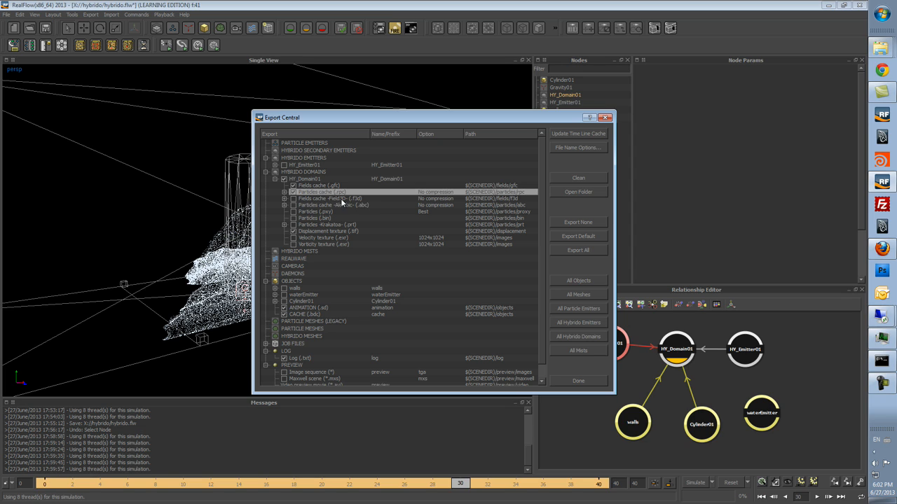
click(340, 199)
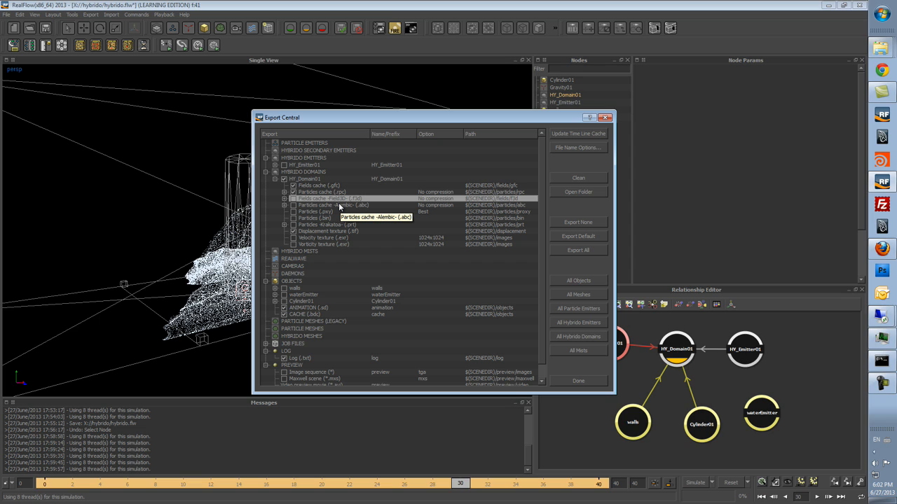
click(304, 204)
- Try switching HY_Domain01's export from the .gfc and .rpc caches to Field3D and Alembic, and restore the original selection
click(293, 185)
click(293, 192)
click(293, 199)
click(293, 204)
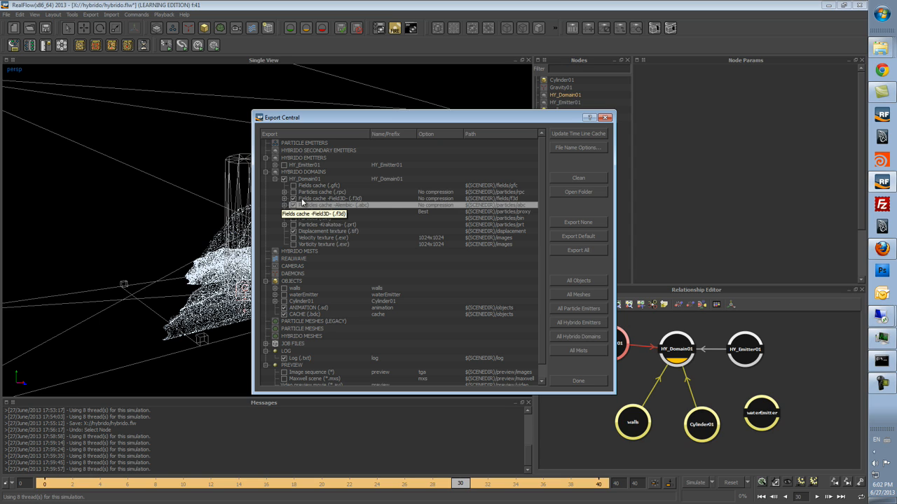
click(303, 199)
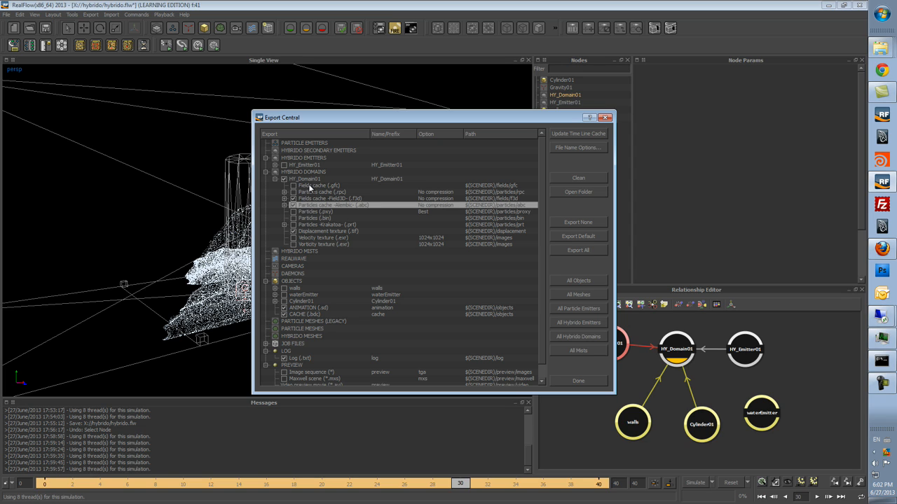
click(302, 186)
click(314, 198)
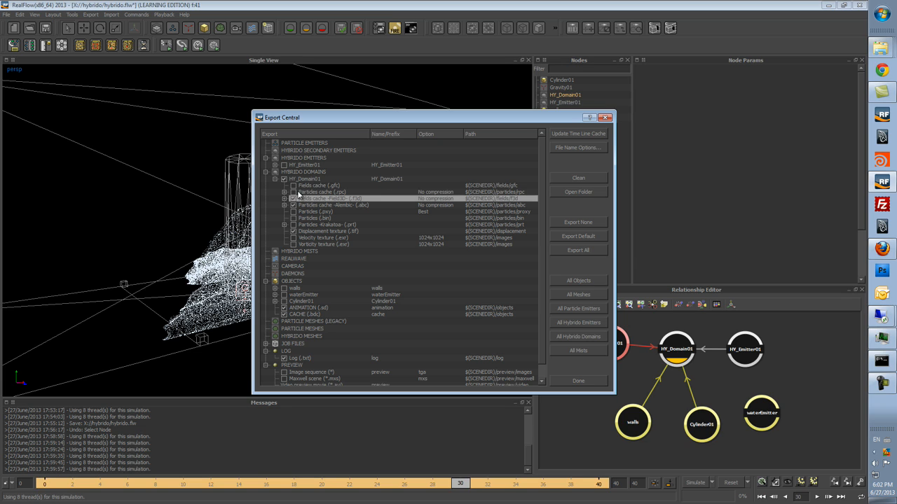
click(296, 205)
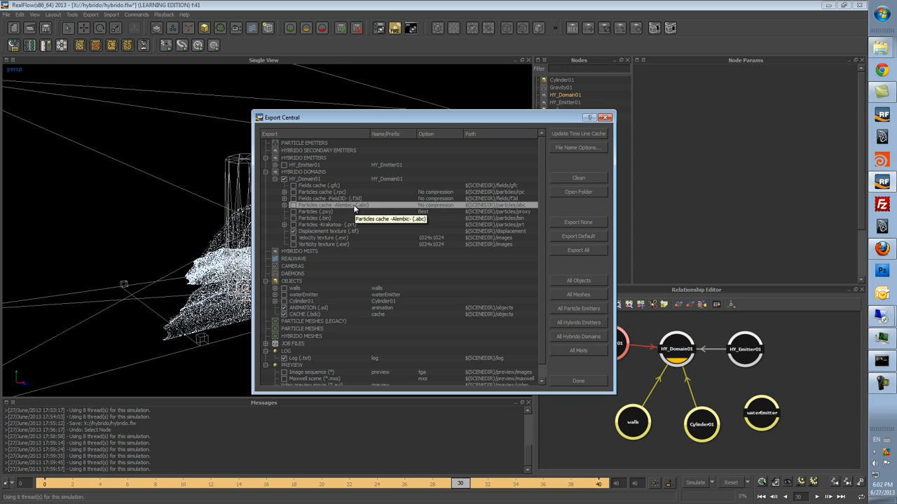
click(293, 185)
click(293, 192)
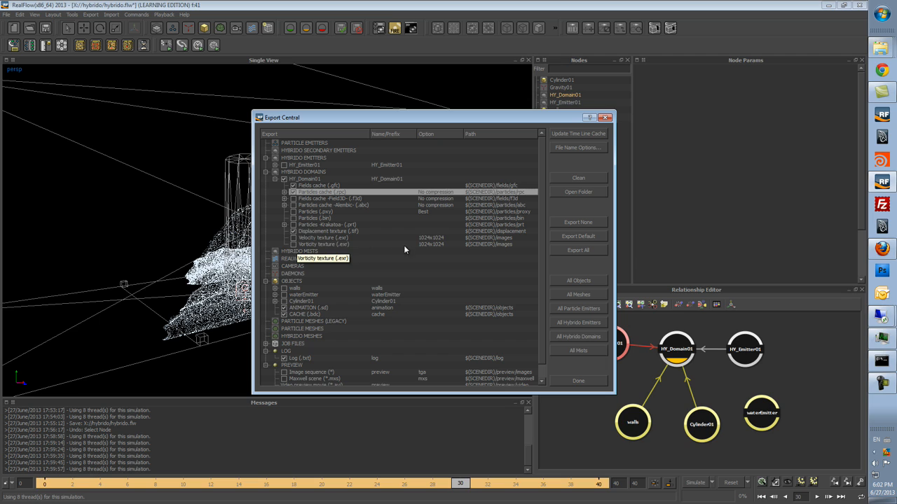
- Check the channels of the Krakatoa (.prt) particle export and close Export Central
click(284, 225)
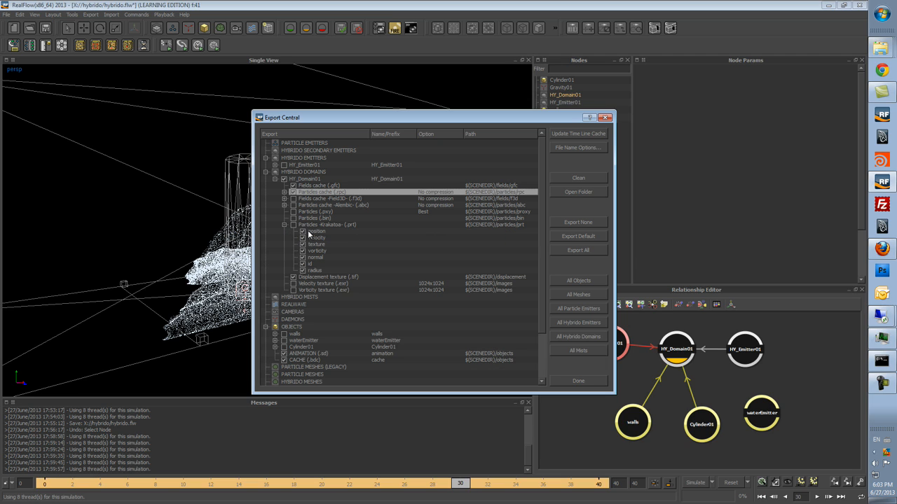
click(284, 224)
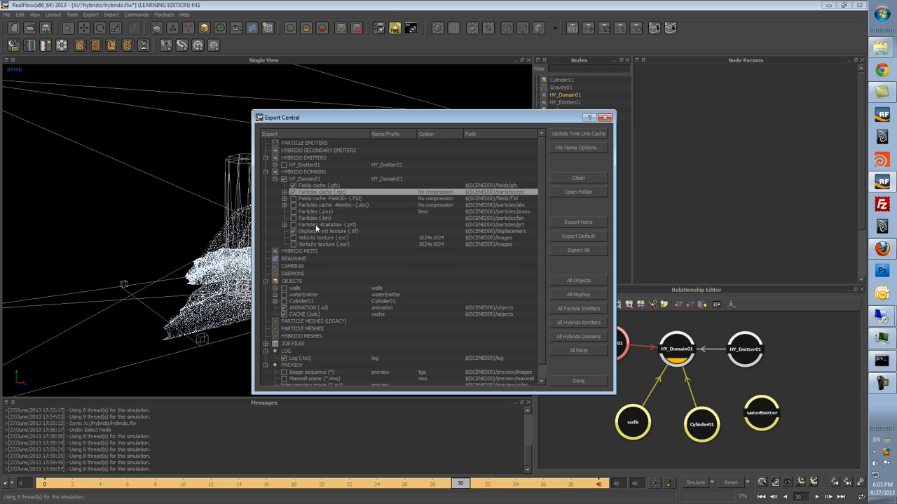
click(311, 186)
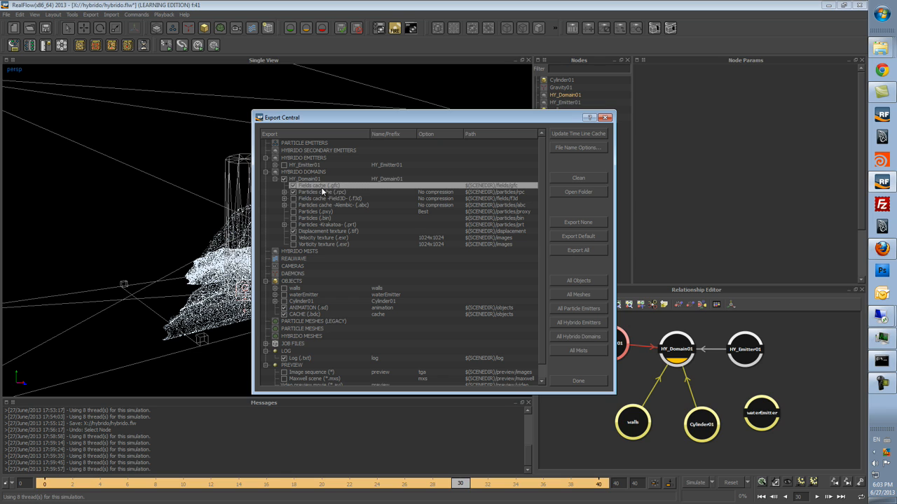
click(578, 381)
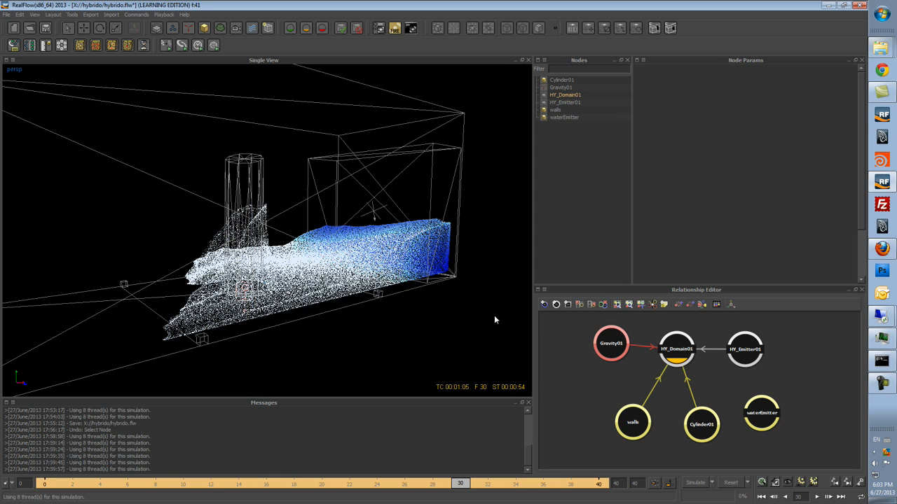
- Reset the simulation and add a Hybrido Splash & Foam emitter to the scene
click(731, 483)
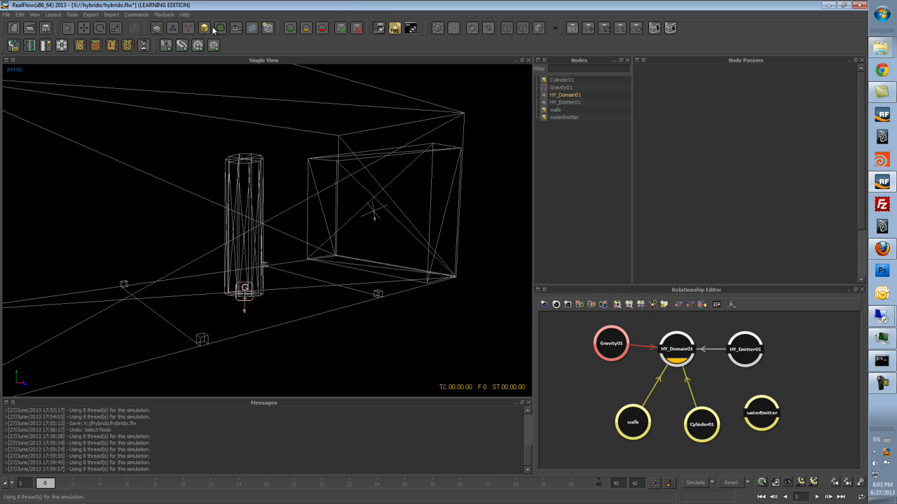
click(157, 28)
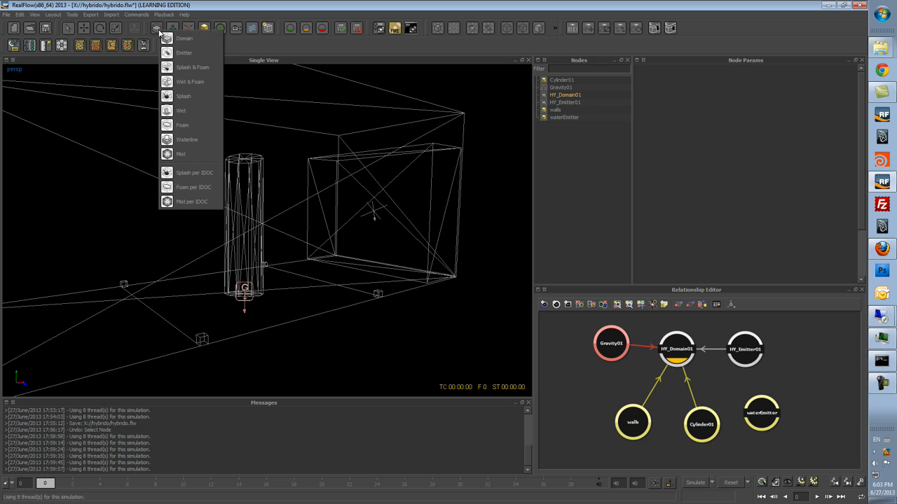
click(183, 68)
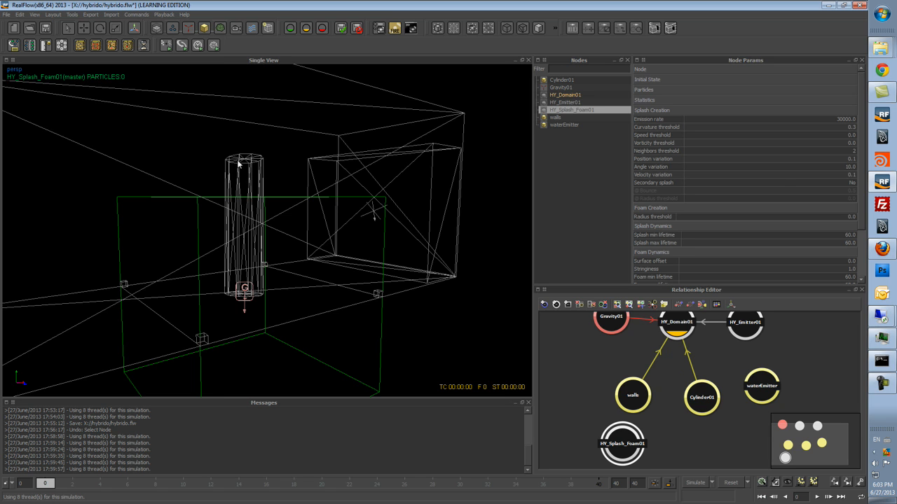
- Scale the splash and foam box to about 4.41 and raise it to about 3.71 in Y, enclosing the cylinder
key(1)
key(v)
drag(263, 223, 216, 248)
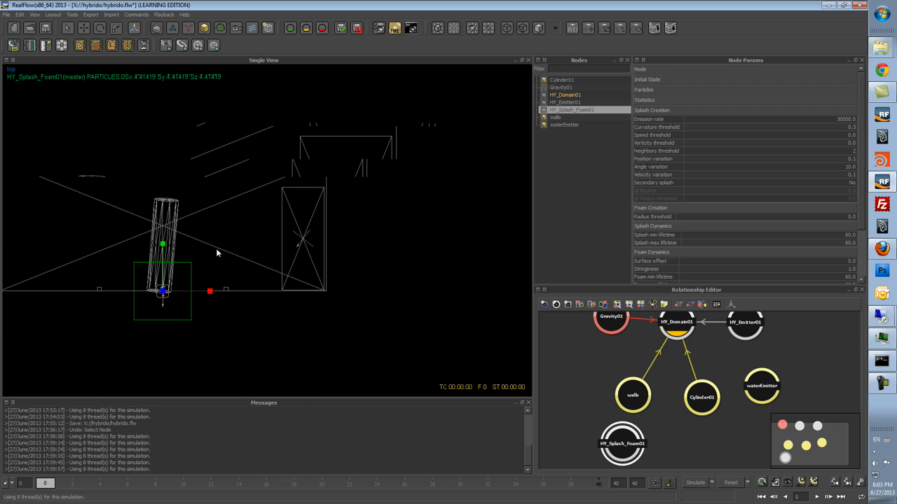
key(x)
drag(162, 266, 163, 219)
key(2)
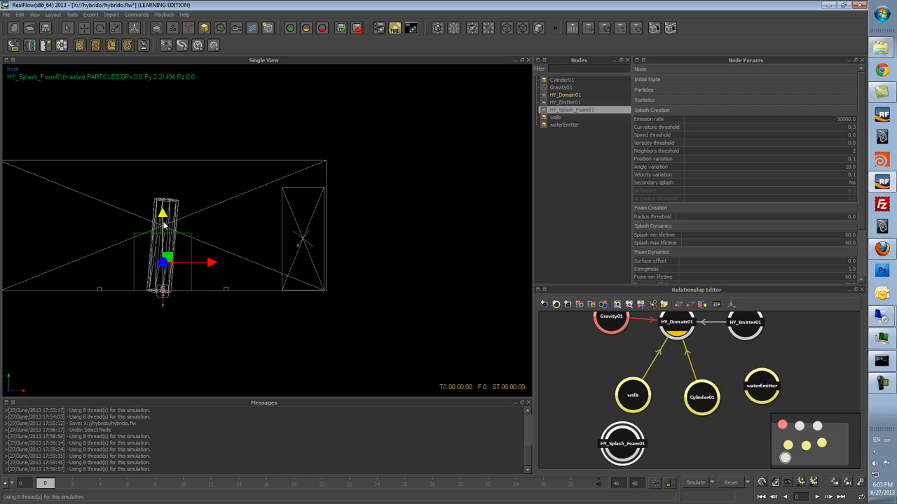
key(v)
drag(163, 219, 166, 194)
key(x)
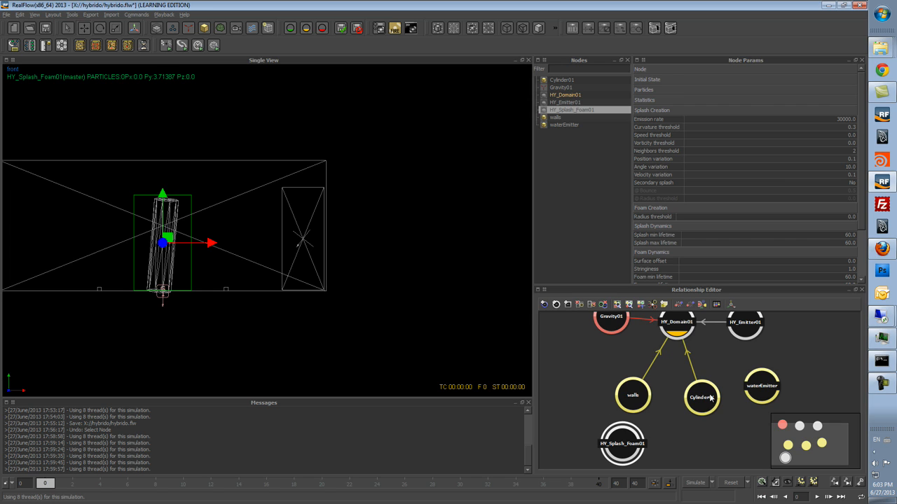
- Link HY_Splash_Foam01 to HY_Domain01 in the relationship graph, placing its node above the domain node
scroll(711, 399, down, 3)
middle_drag(663, 420, 643, 459)
drag(643, 459, 678, 335)
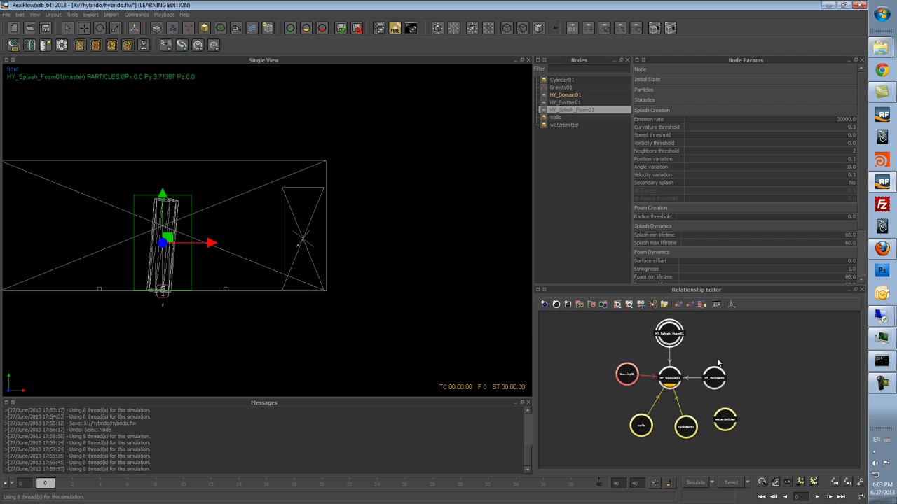
- Review the connections between the scene nodes in the link summary table and close it
click(717, 304)
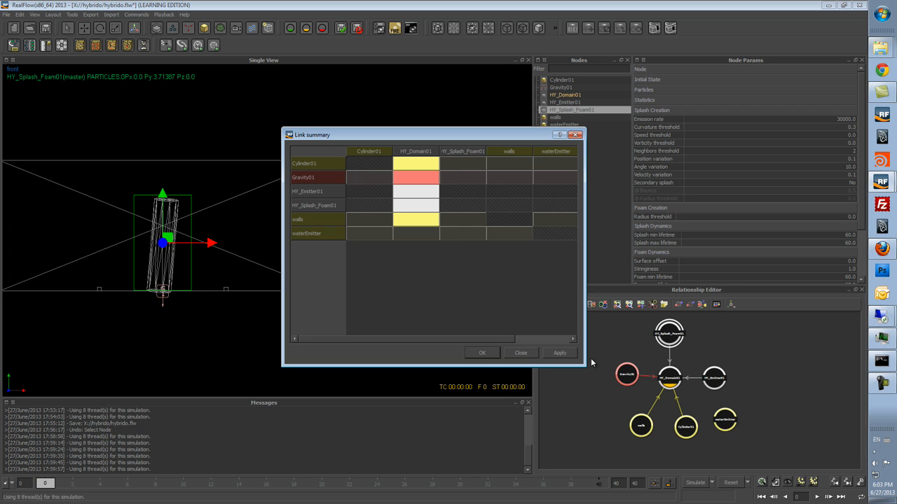
drag(586, 365, 606, 297)
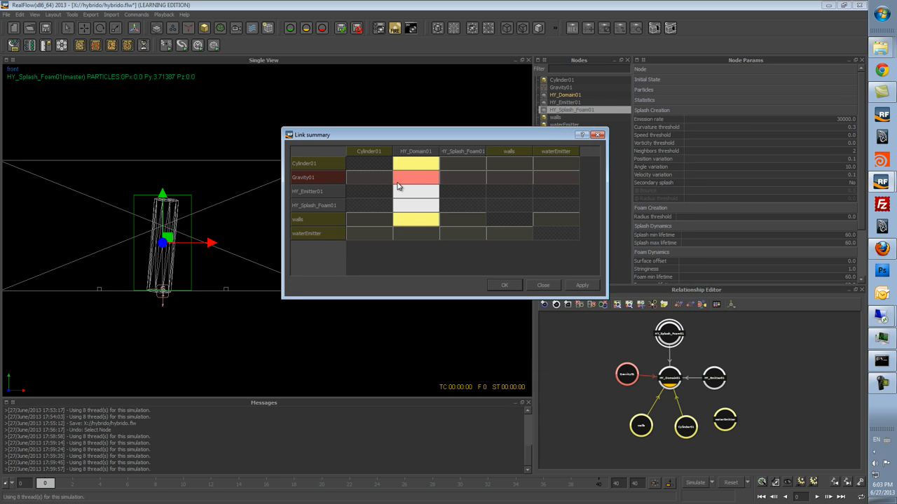
click(416, 169)
right_click(417, 169)
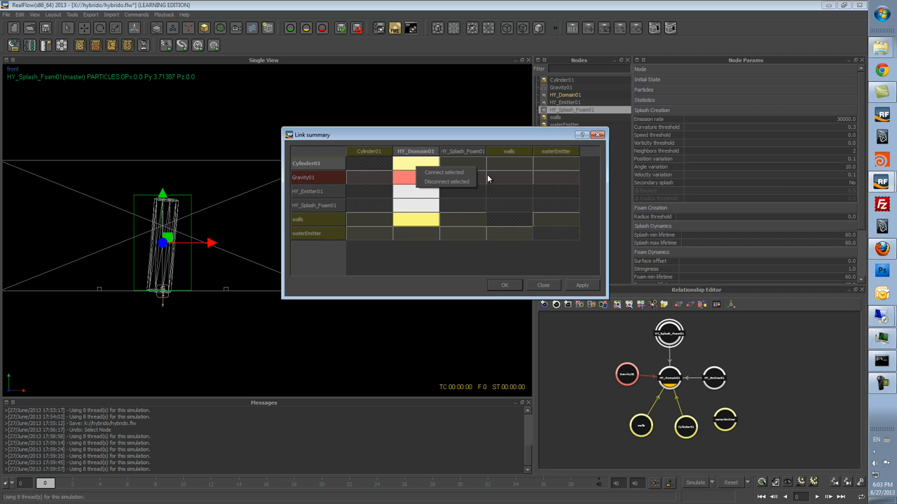
click(329, 218)
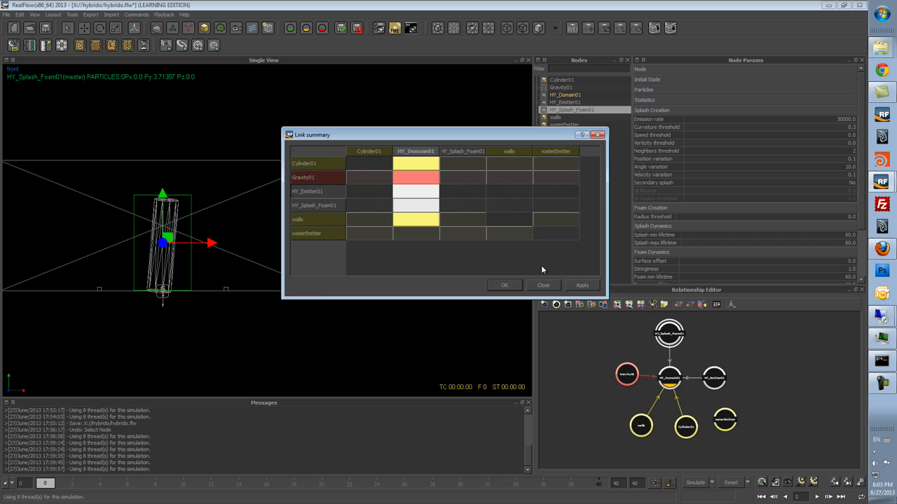
click(543, 286)
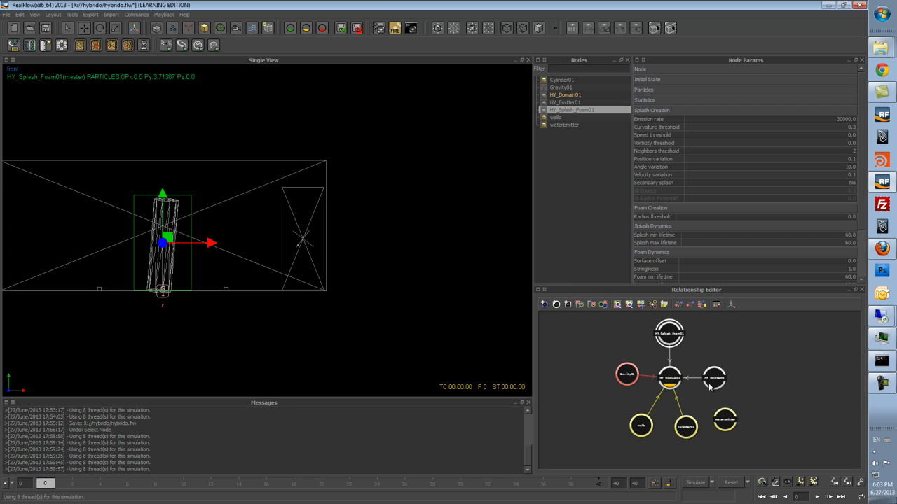
- Link Gravity01 to HY_Splash_Foam01 in the relationship graph
click(760, 371)
click(669, 335)
click(635, 369)
alt+middle_drag(211, 280, 268, 308)
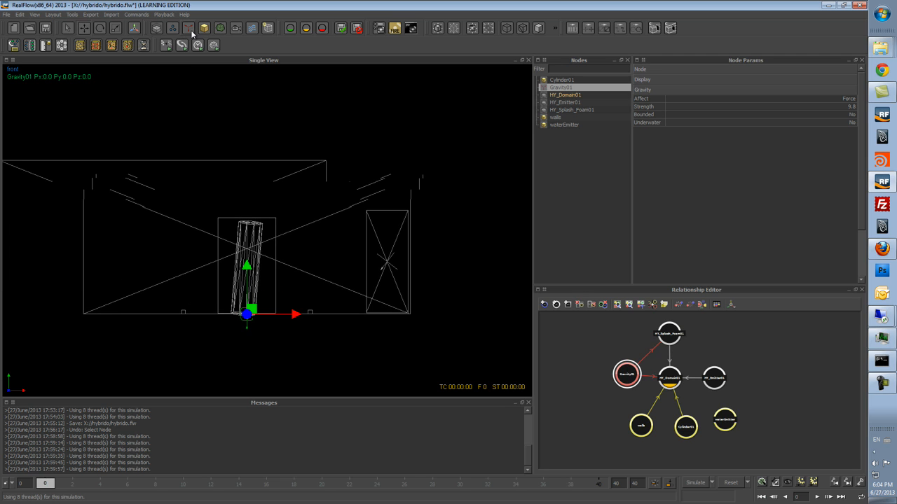
click(189, 28)
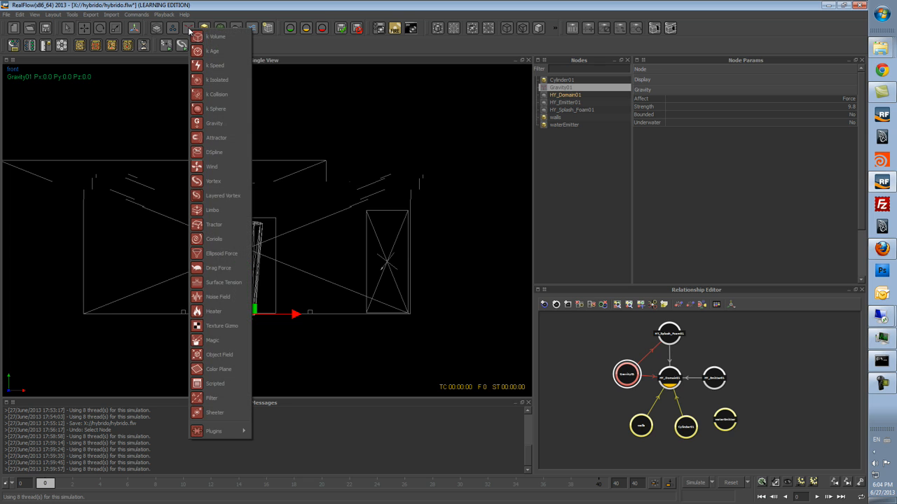
- Link Cylinder01 to HY_Splash_Foam01 and spread the emitter, domain, walls and waterEmitter nodes apart in the relationship graph
click(691, 423)
drag(691, 425, 781, 429)
drag(716, 383, 741, 384)
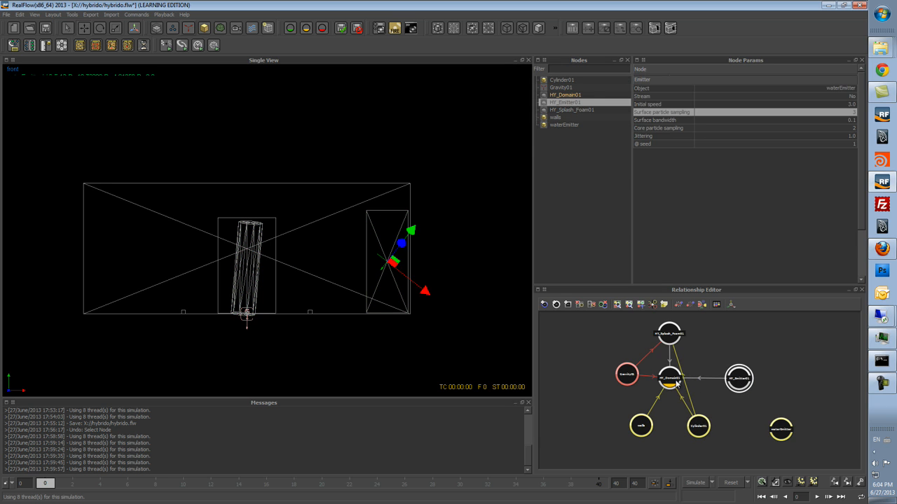
drag(678, 382, 669, 384)
drag(652, 426, 670, 427)
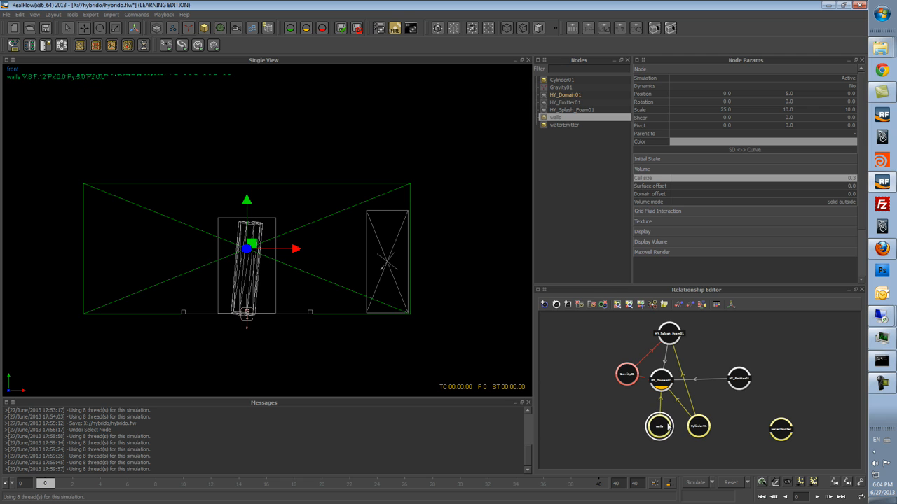
- Add a k Volume daemon and link it to HY_Splash_Foam01, placing its node beside the splash and foam node
click(188, 28)
click(210, 295)
drag(613, 406, 671, 338)
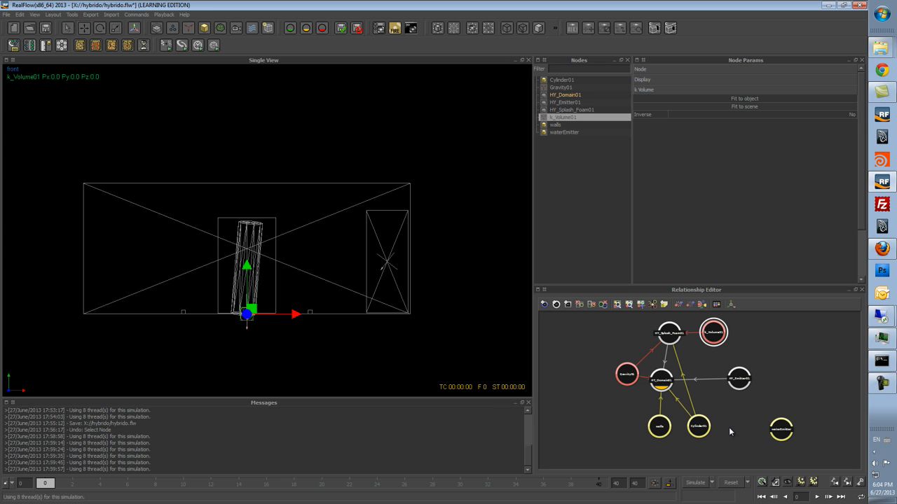
- Match the position and scale of k_Volume01 to the walls object
click(294, 184)
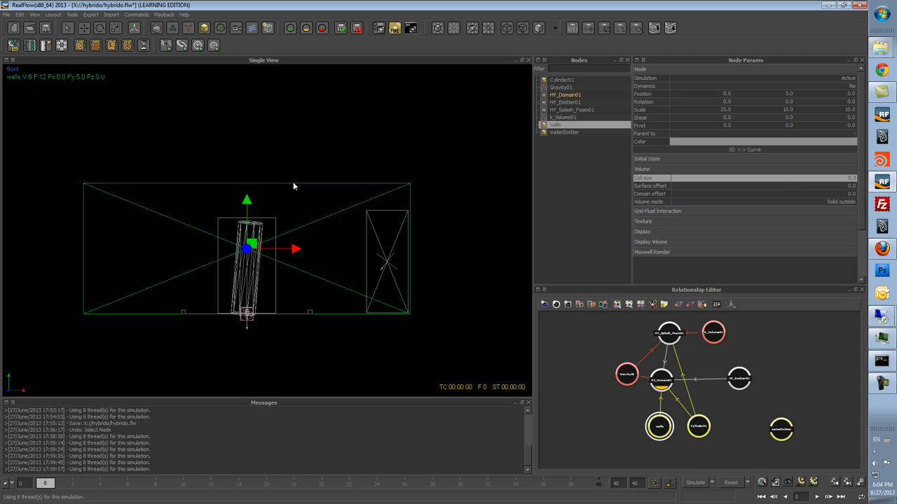
shift+click(714, 335)
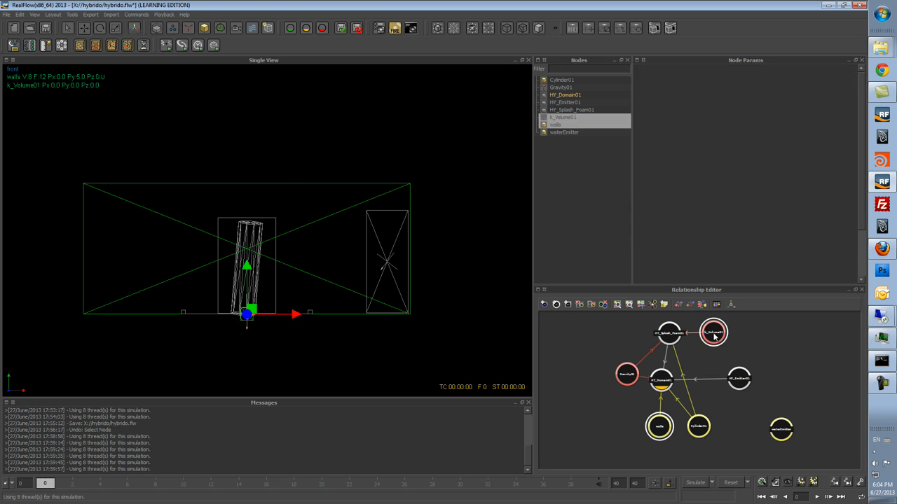
click(571, 28)
click(716, 339)
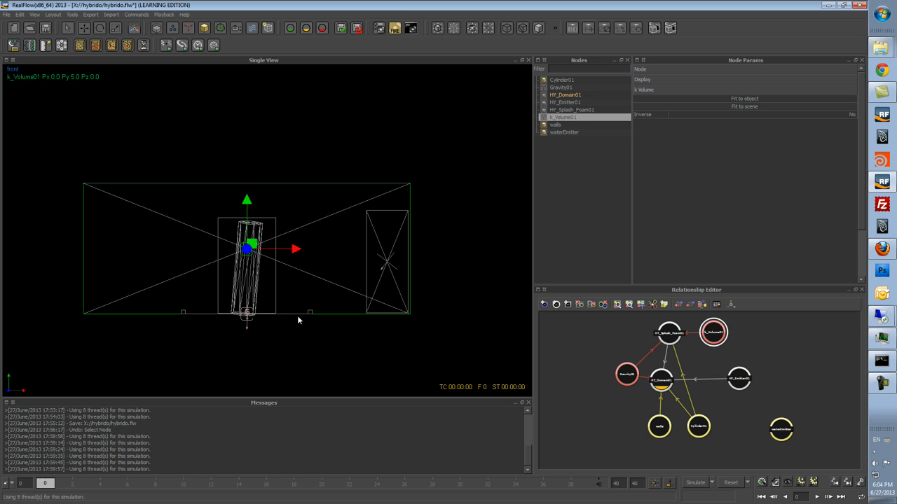
- Widen the k_Volume01 box beyond the walls to a Z scale of about 17.09
alt+drag(297, 315, 300, 321)
alt+drag(356, 325, 315, 273)
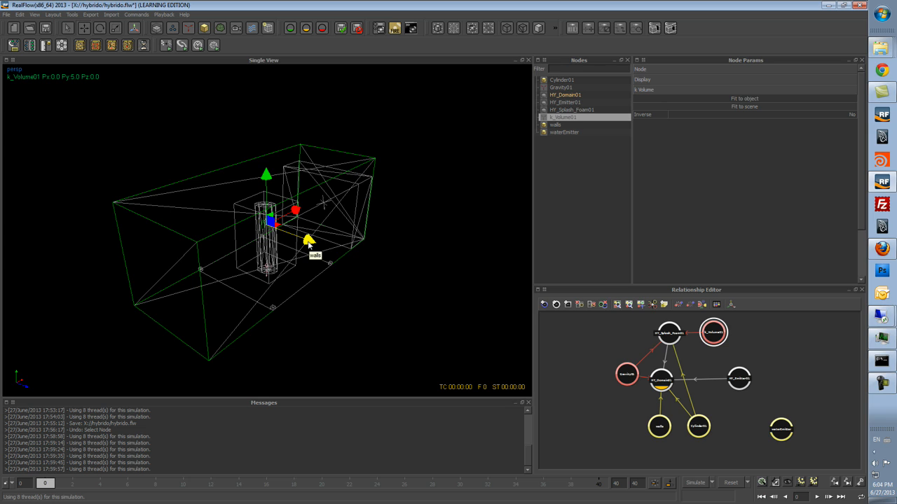
key(r)
drag(311, 240, 383, 279)
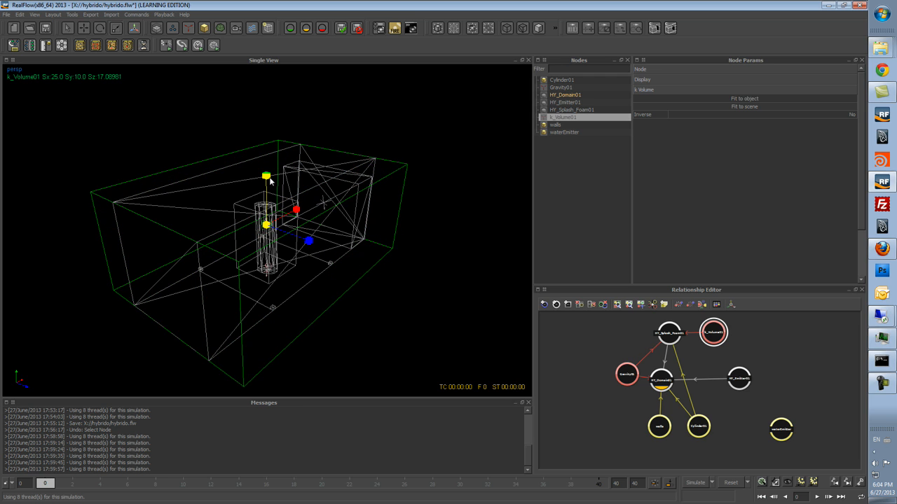
- Stretch k_Volume01 taller than the walls, raise it to about 6.25 in Y, and save the scene
key(2)
drag(247, 203, 246, 184)
key(w)
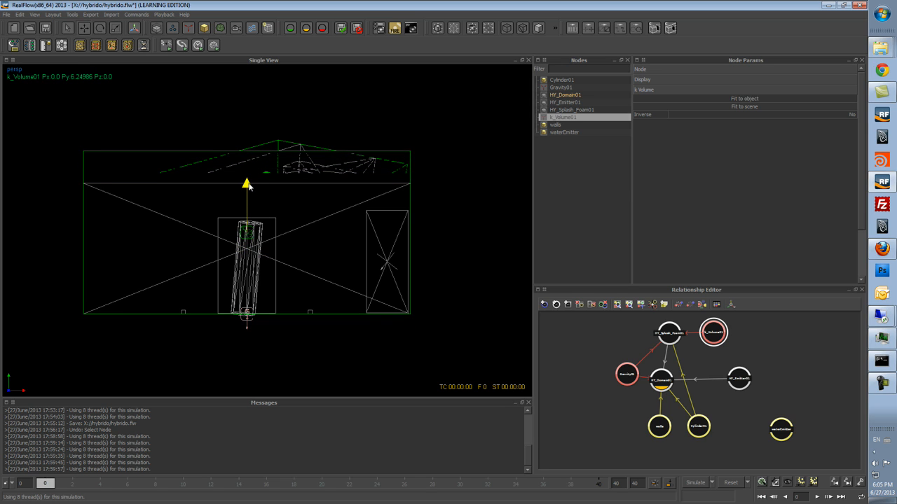
alt+drag(312, 231, 347, 267)
key(ctrl+s)
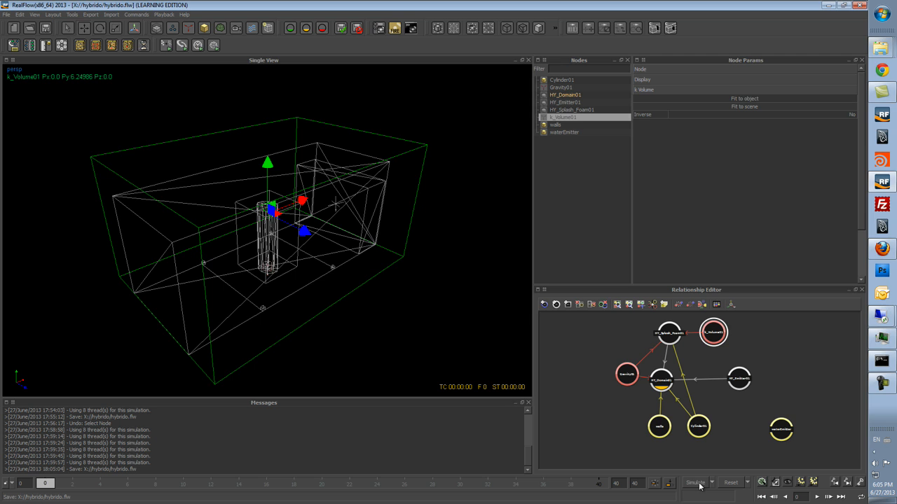
- Hide the HY_Domain01 fluid particles and simulate to frame 40 to inspect the splash around the cylinder
click(565, 96)
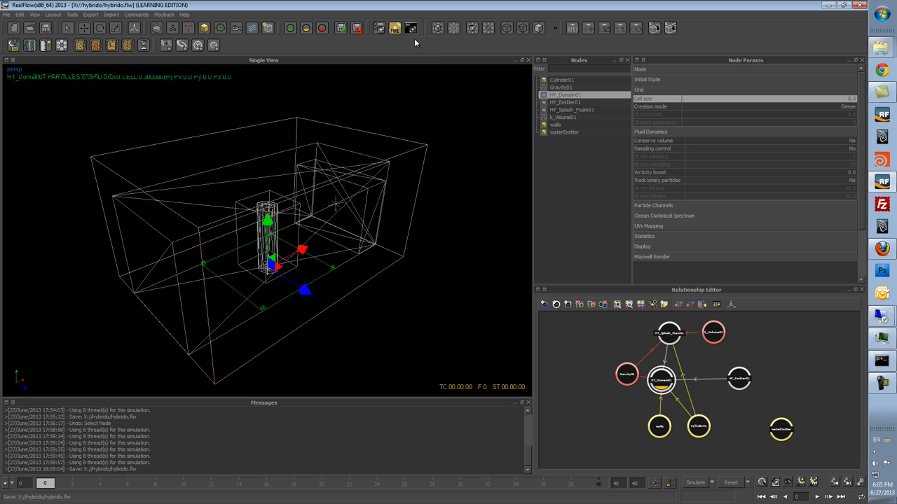
click(696, 482)
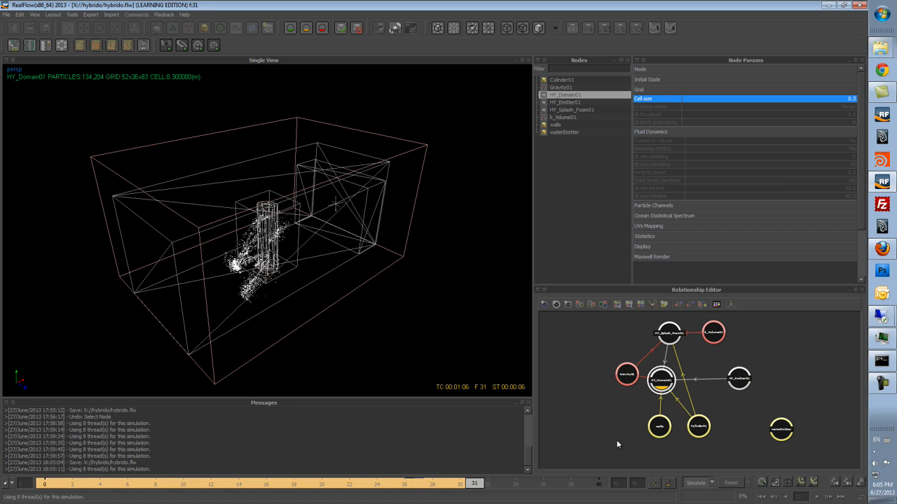
click(704, 489)
alt+drag(406, 344, 239, 305)
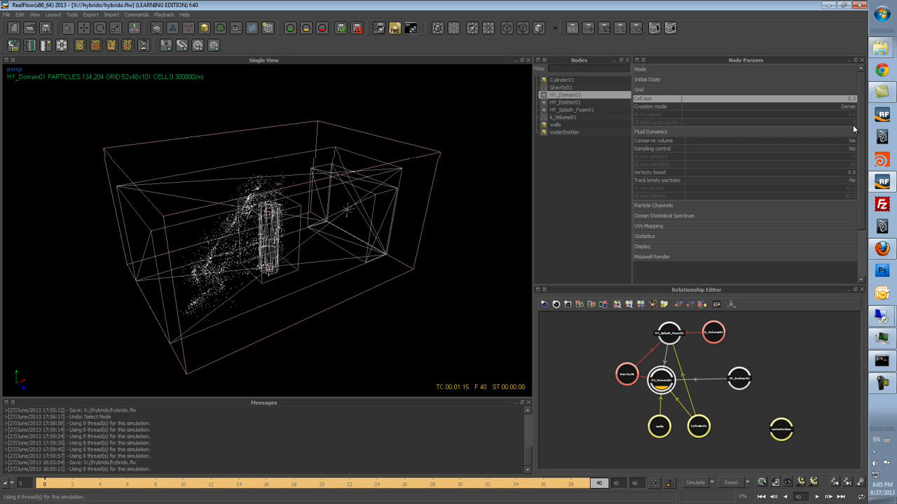
- Set the emission rate of HY_Splash_Foam01 to 300000, reset, and rerun the simulation to frame 40
click(569, 110)
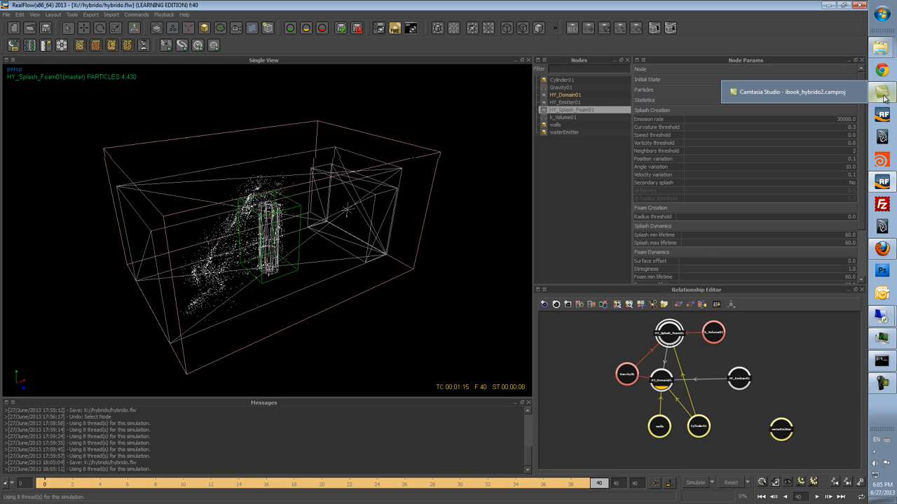
click(846, 119)
key(Return)
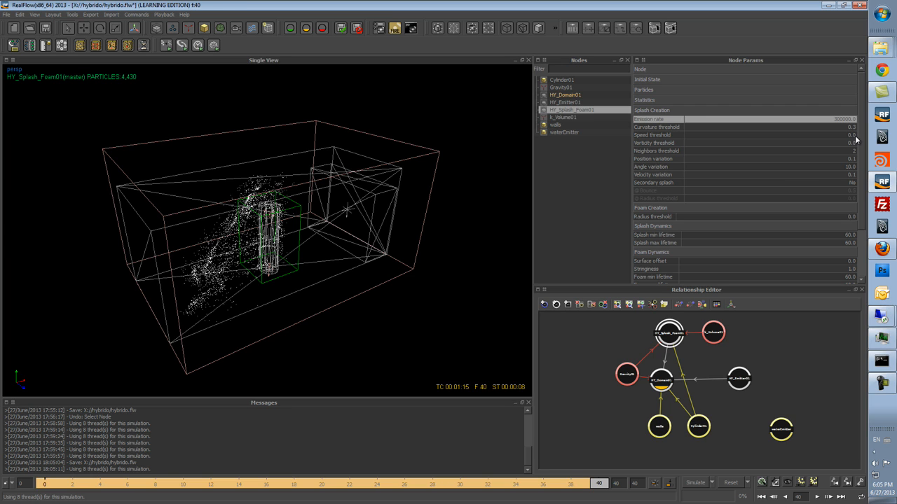
click(730, 483)
click(696, 483)
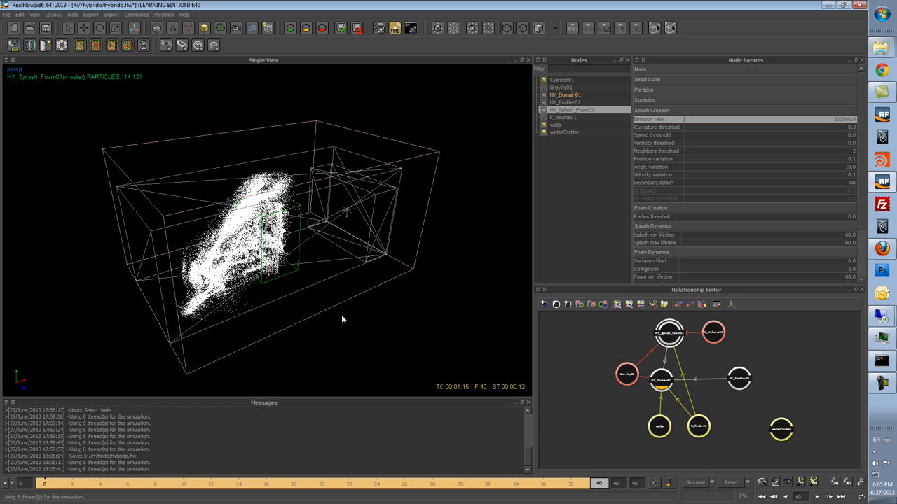
- Preview the splash particles in Maxwell Interactive with walls and waterEmitter excluded from the render
alt+drag(278, 321, 353, 248)
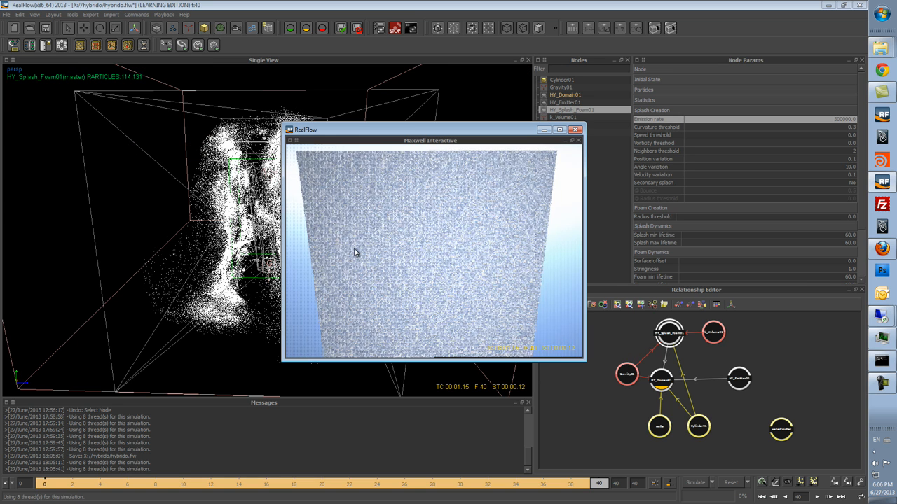
drag(515, 132, 483, 193)
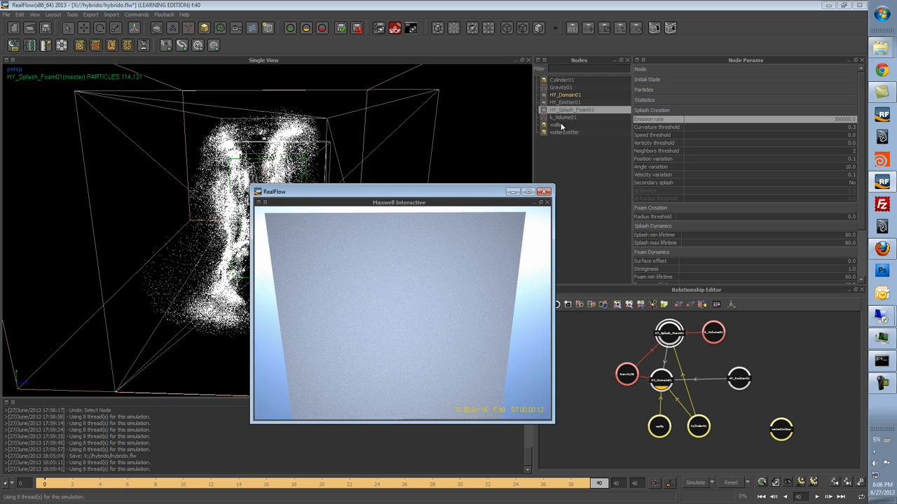
click(557, 124)
ctrl+click(564, 132)
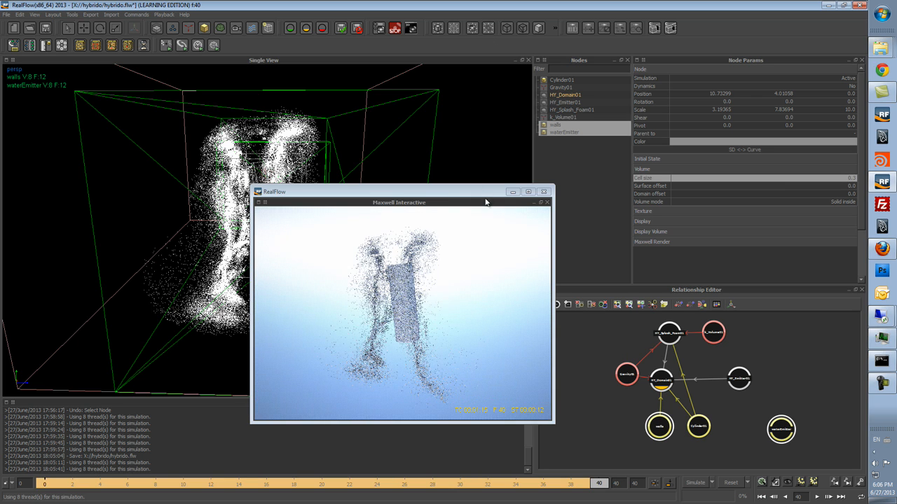
drag(433, 311, 412, 312)
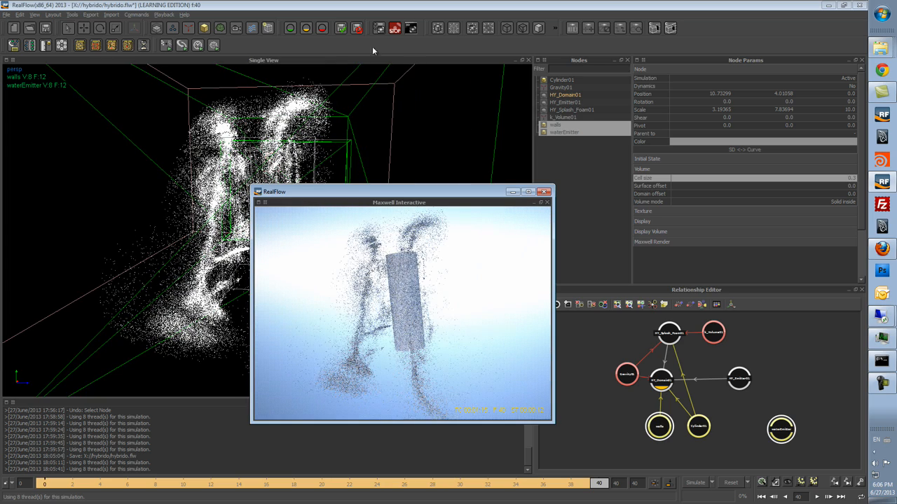
- Stop the Maxwell interactive render, close its window, and inspect the splash in the viewport
click(394, 28)
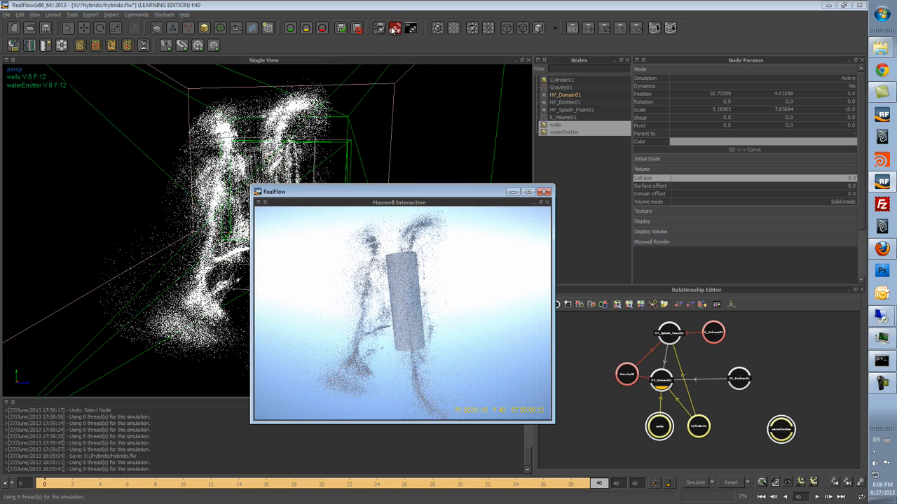
click(544, 192)
drag(381, 205, 423, 253)
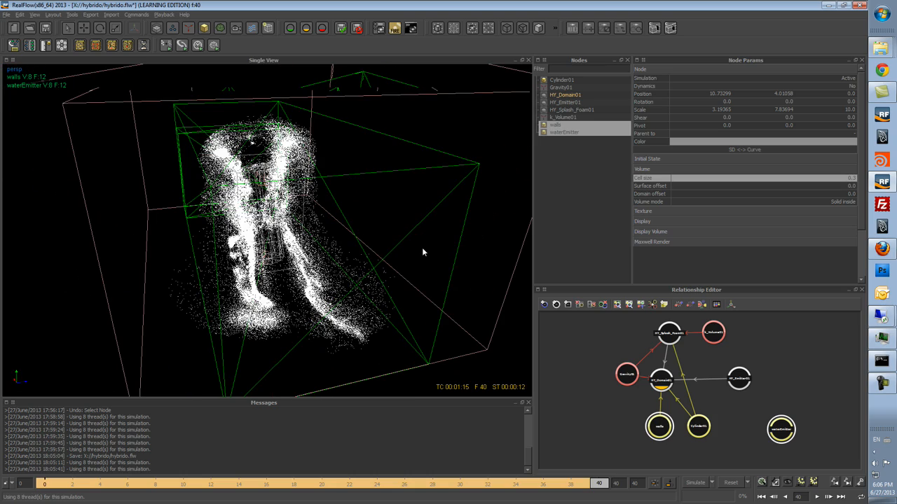
- Show the HY_Domain01 fluid particles again and inspect them together with the splash
click(564, 95)
drag(433, 112, 287, 273)
drag(331, 233, 462, 231)
drag(255, 236, 257, 234)
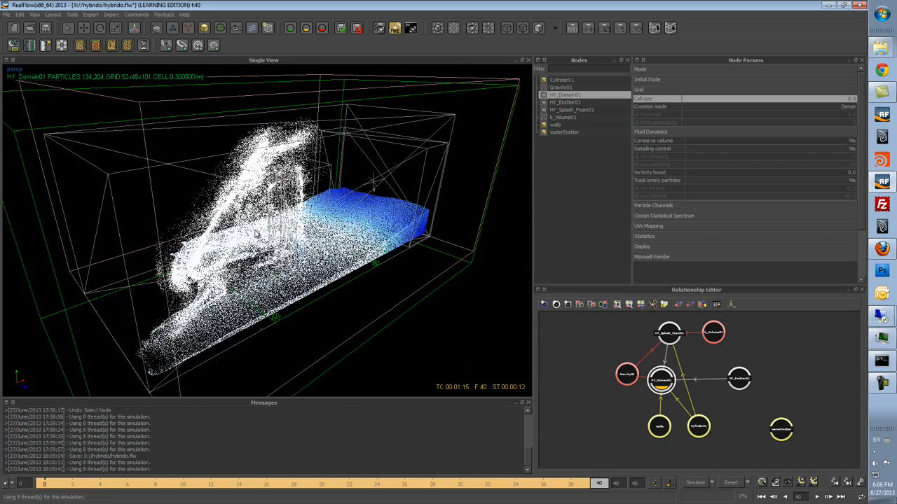
- Change the particle type of HY_Splash_Foam01 to Liquid and reset the simulation
click(574, 110)
click(827, 90)
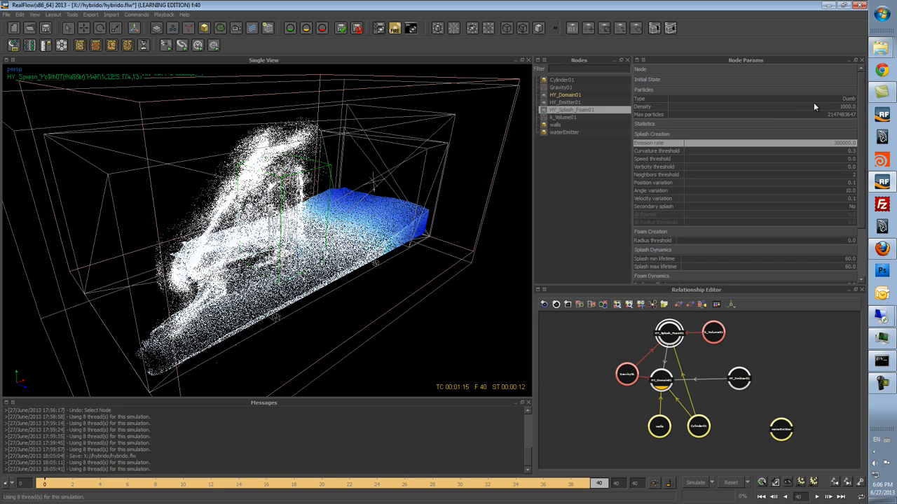
click(848, 98)
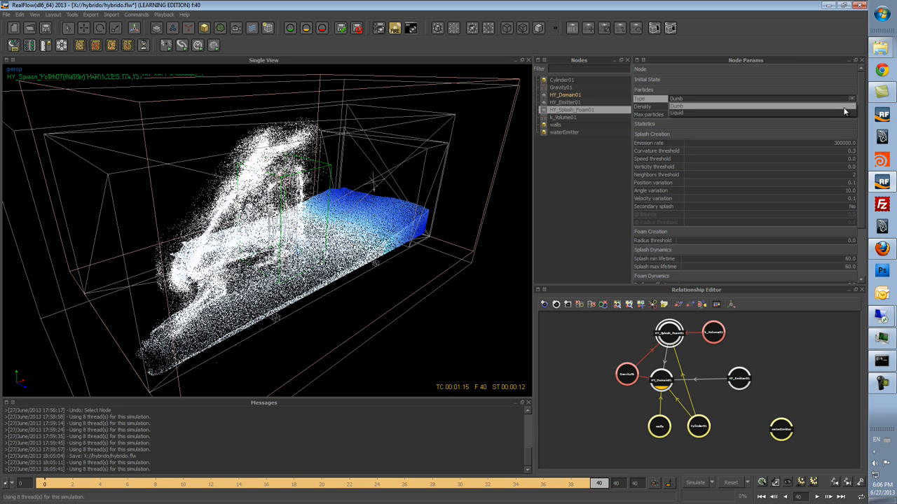
click(844, 109)
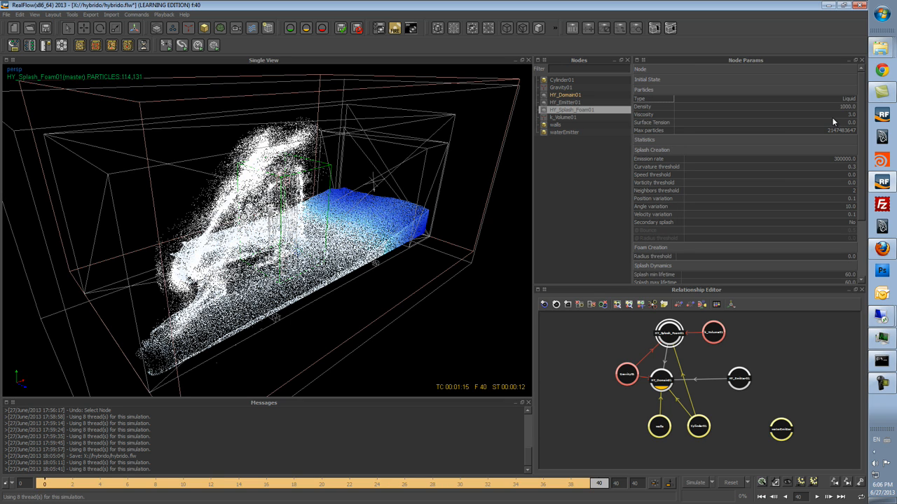
alt+drag(311, 269, 351, 262)
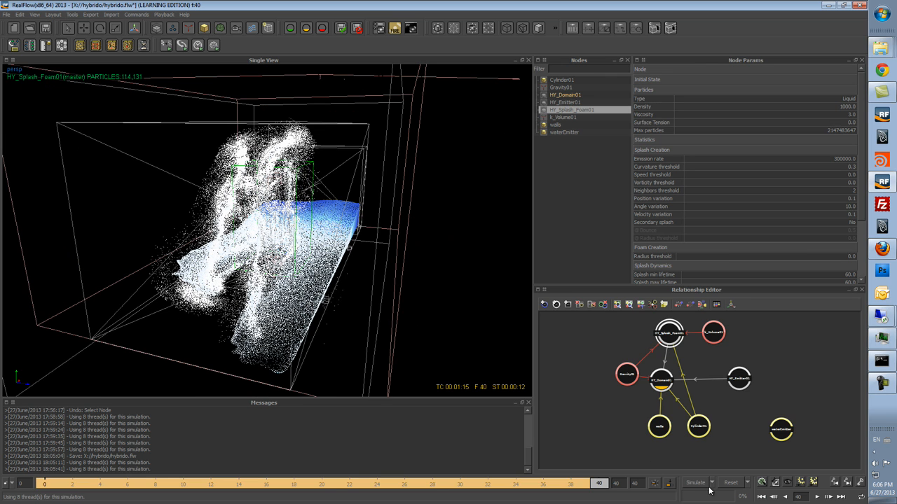
click(732, 485)
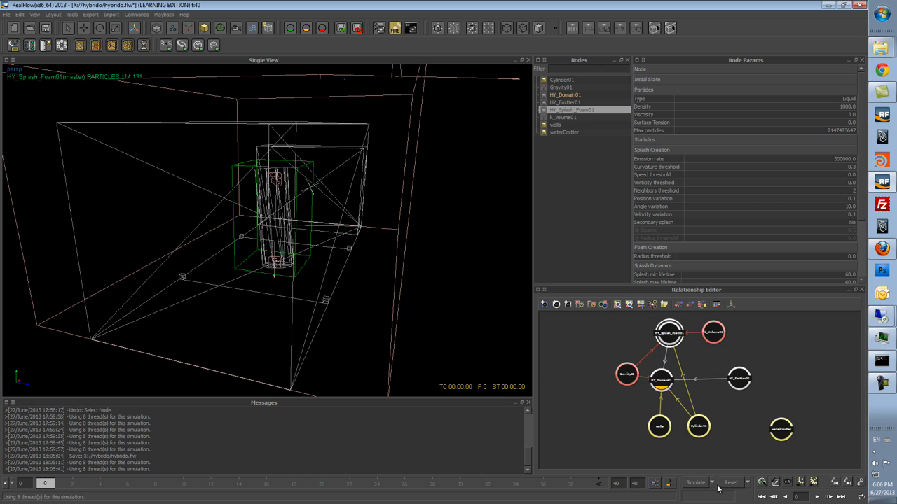
- Set the Hybrido secondary solver's MAX substeps to 50 in the simulation options
click(713, 485)
click(711, 473)
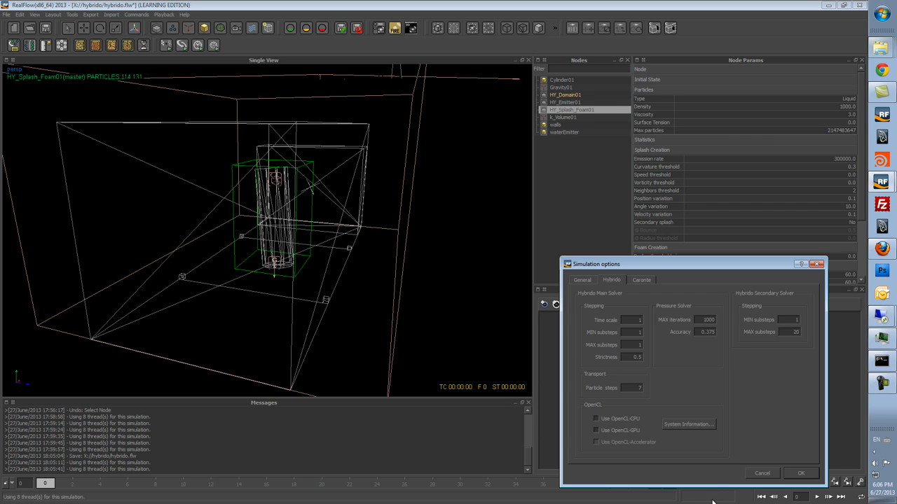
double_click(786, 332)
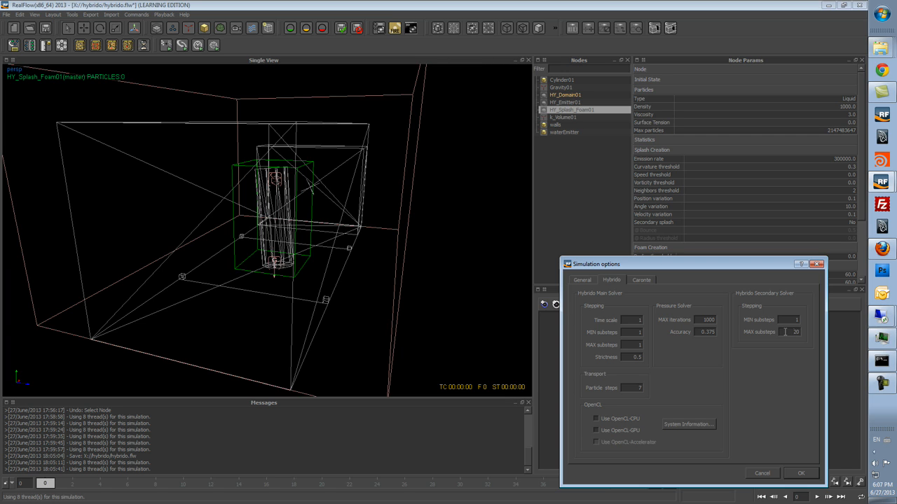
drag(804, 332, 786, 332)
key(Return)
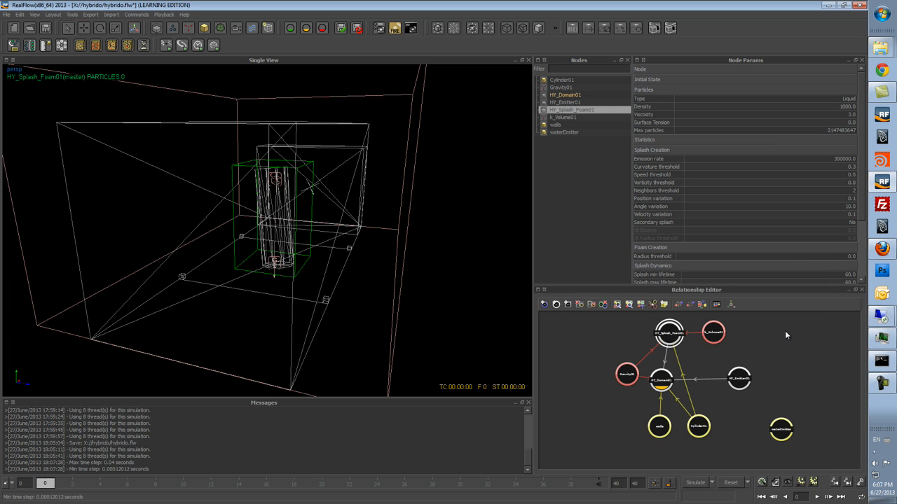
- Review the substep settings of the general and Hybrido secondary solvers in the simulation options
click(712, 485)
click(701, 498)
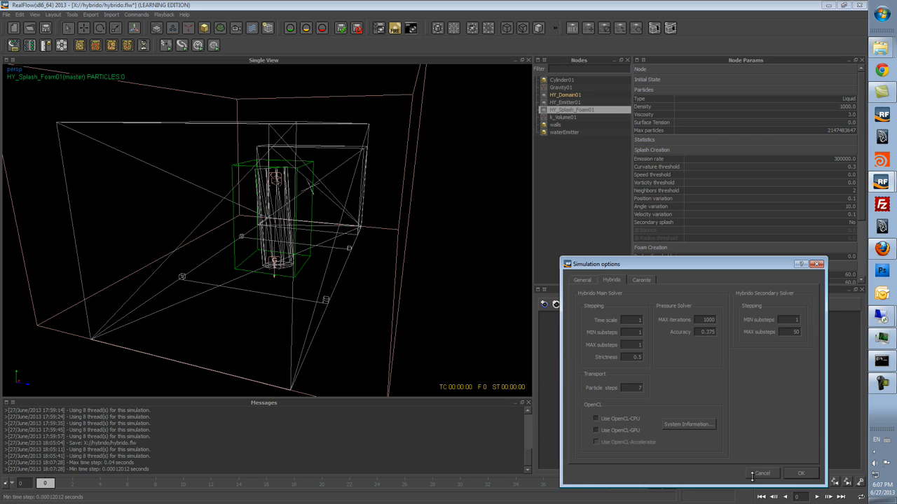
double_click(796, 332)
click(589, 283)
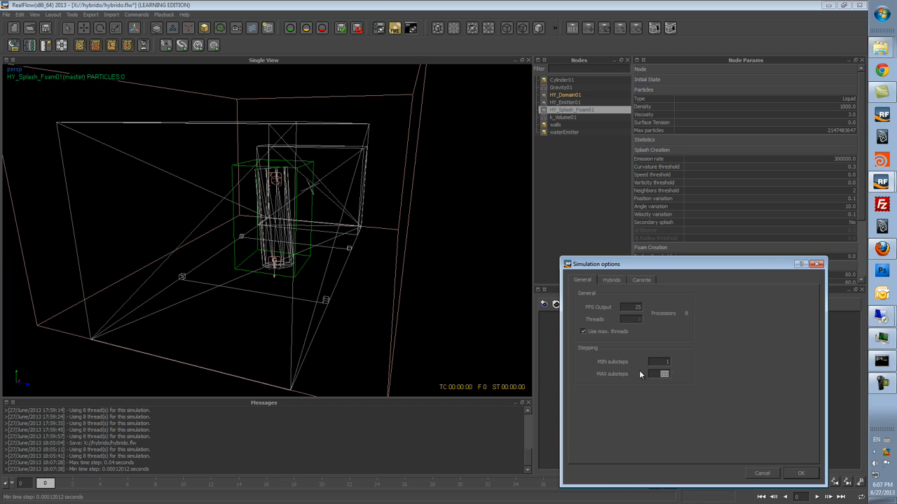
click(612, 280)
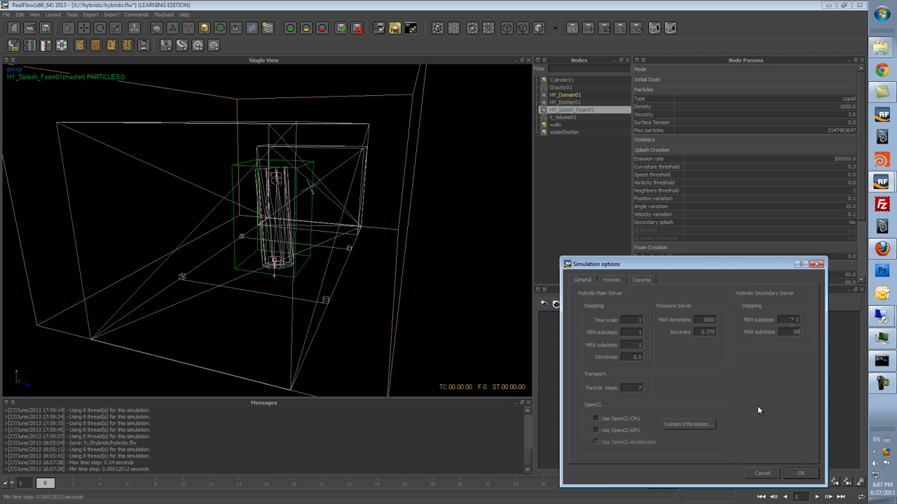
click(799, 474)
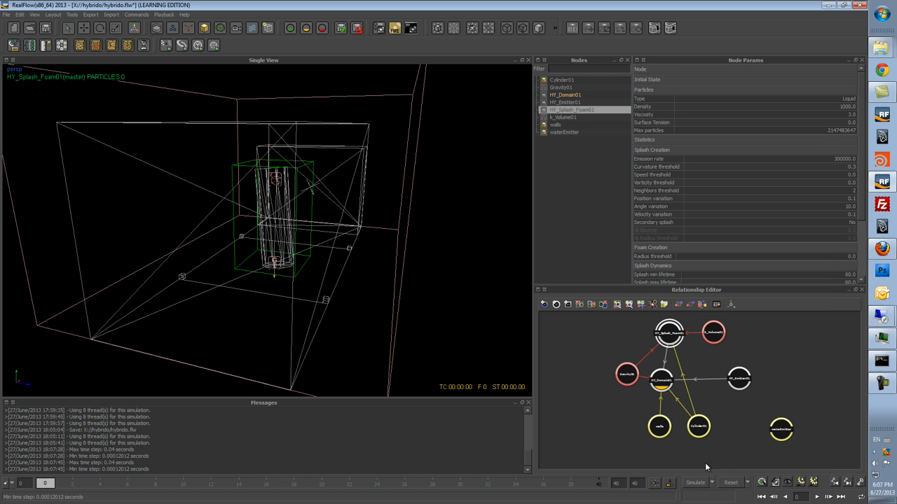
- Run the simulation and hide the HY_Domain01 fluid particles to inspect the splash around the cylinder
click(695, 483)
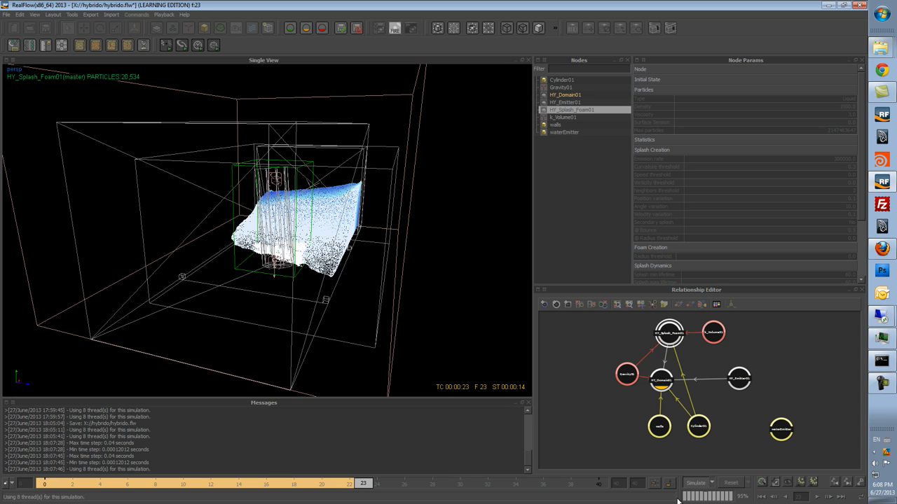
alt+drag(376, 299, 364, 273)
click(571, 96)
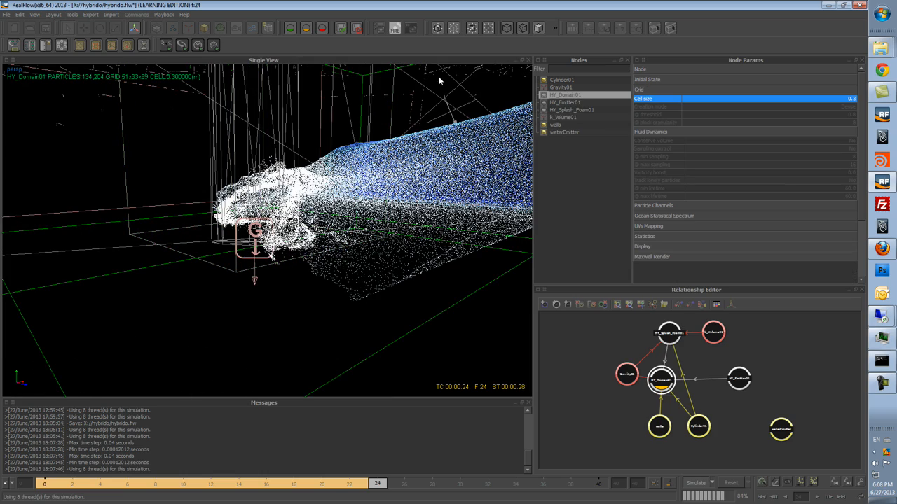
click(453, 28)
alt+drag(488, 239, 384, 256)
alt+drag(371, 208, 403, 242)
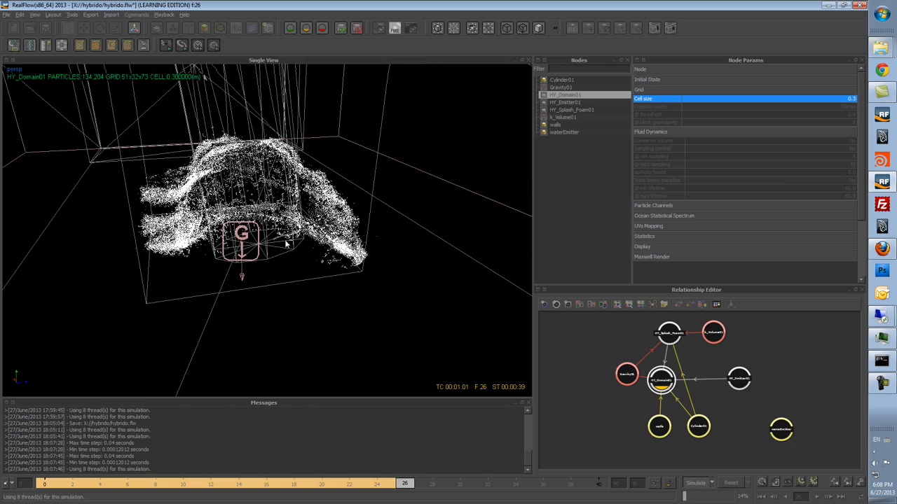
scroll(300, 240, up, 5)
alt+drag(306, 175, 370, 198)
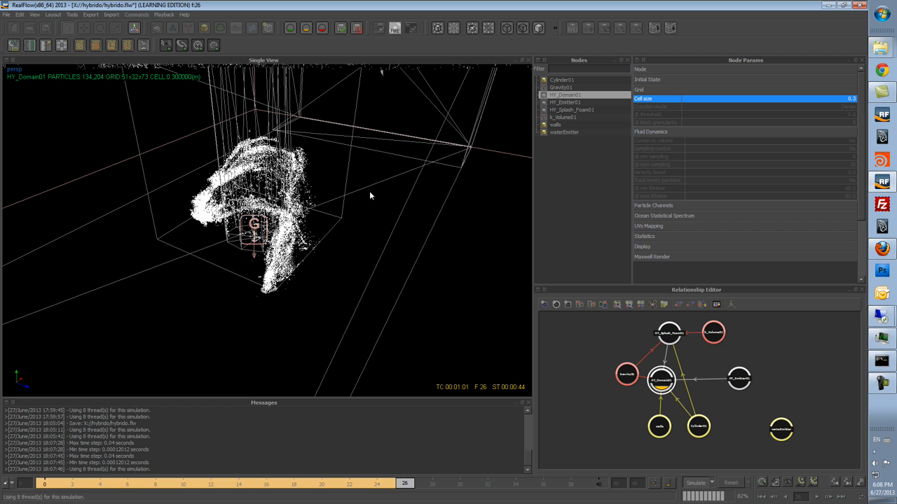
- Stop the simulation at frame 27 and show the HY_Domain01 fluid particles again
click(696, 483)
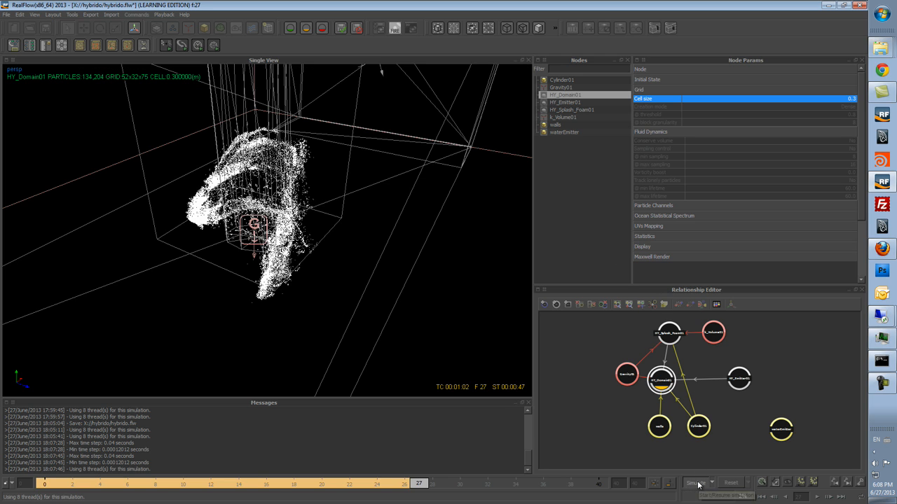
click(698, 483)
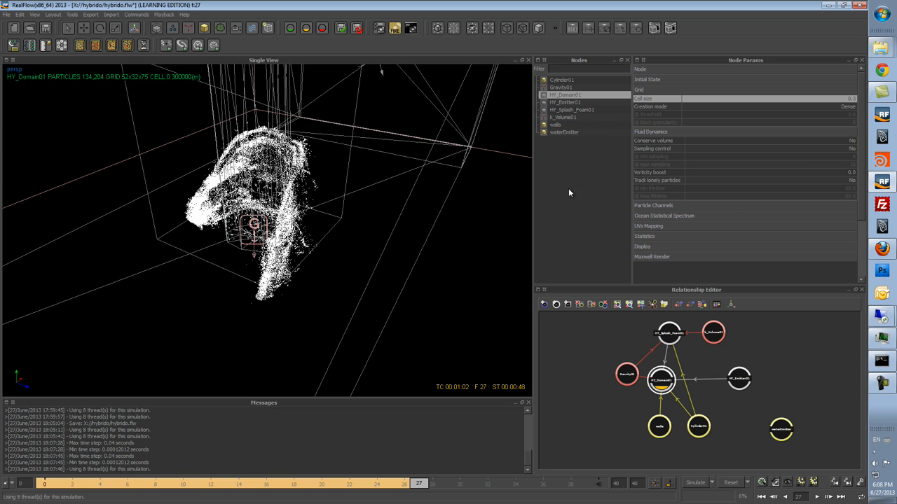
click(437, 28)
alt+drag(386, 192, 451, 221)
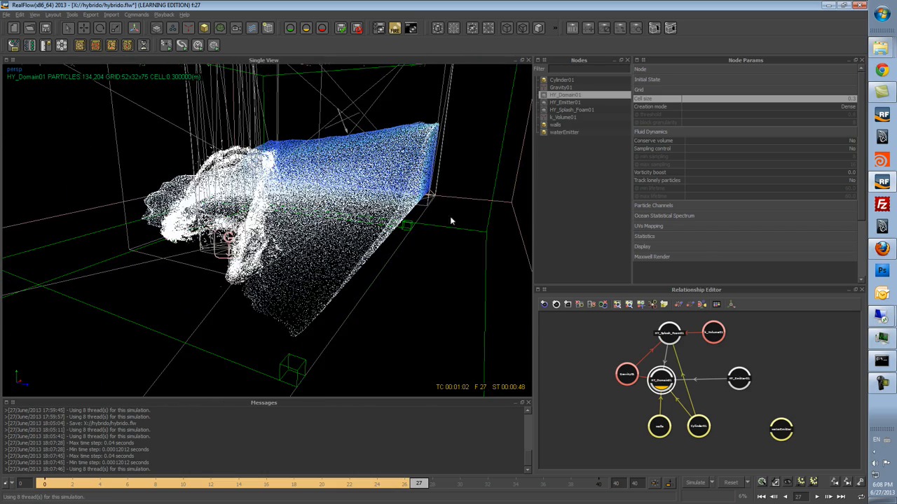
- Set the displayed particle percentage of HY_Domain01 to 50 and enable its automatic display range
click(738, 246)
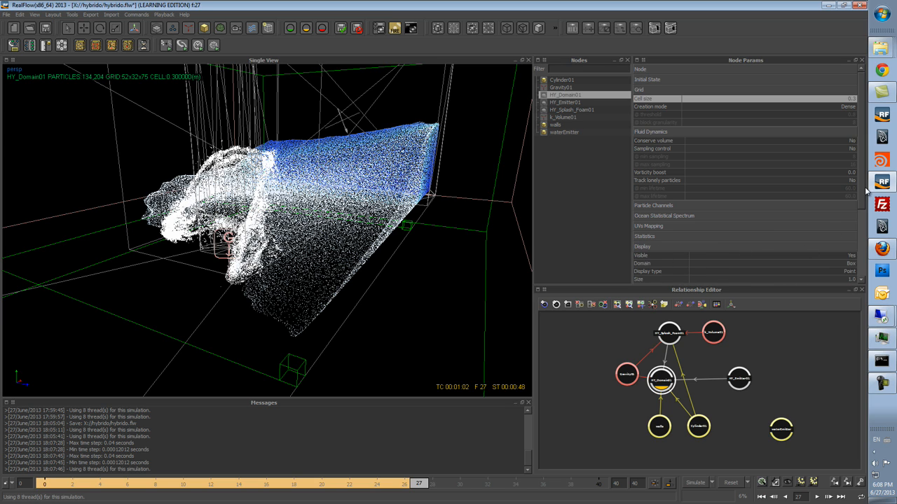
scroll(851, 205, down, 4)
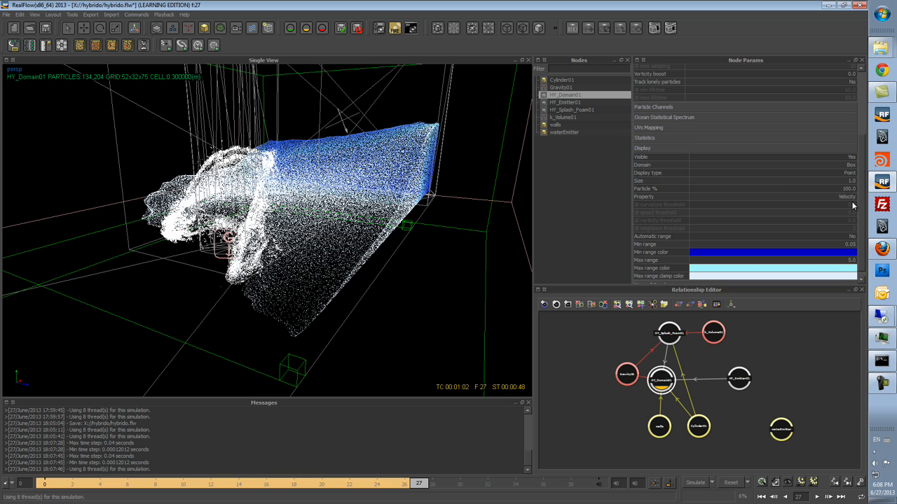
click(849, 188)
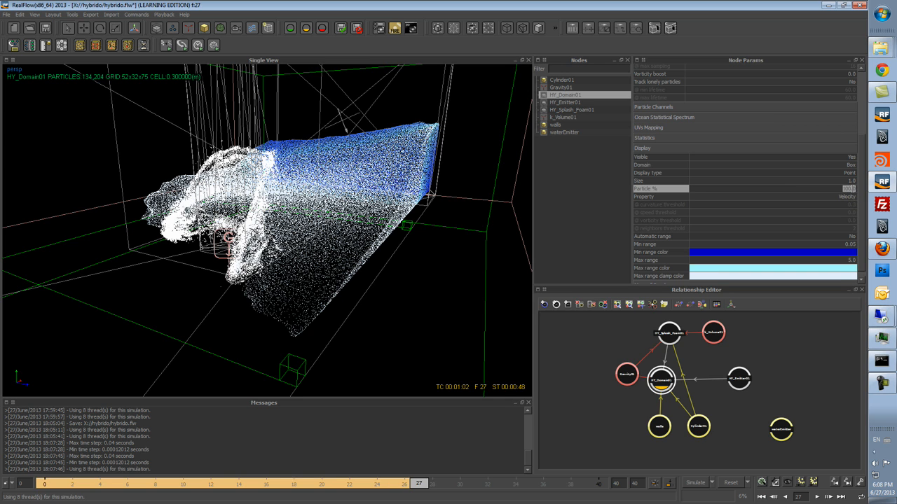
key(BackSpace)
text(50)
key(Return)
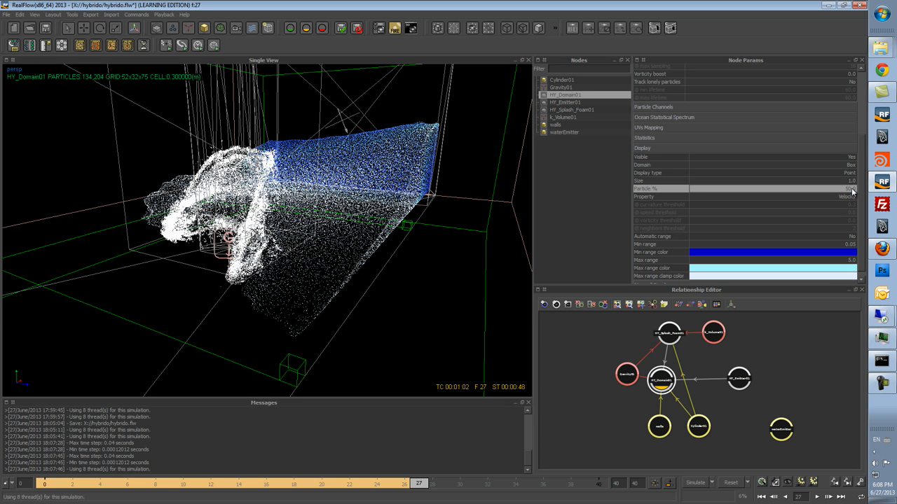
middle_drag(406, 250, 344, 271)
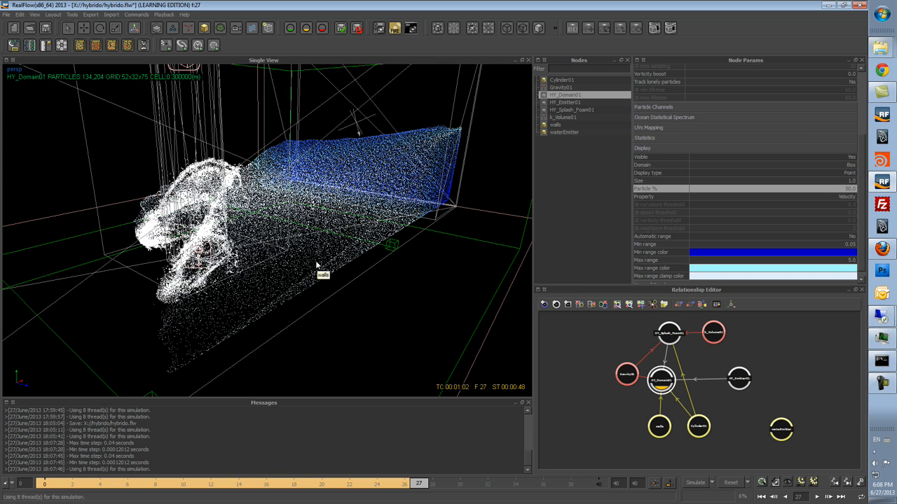
click(852, 237)
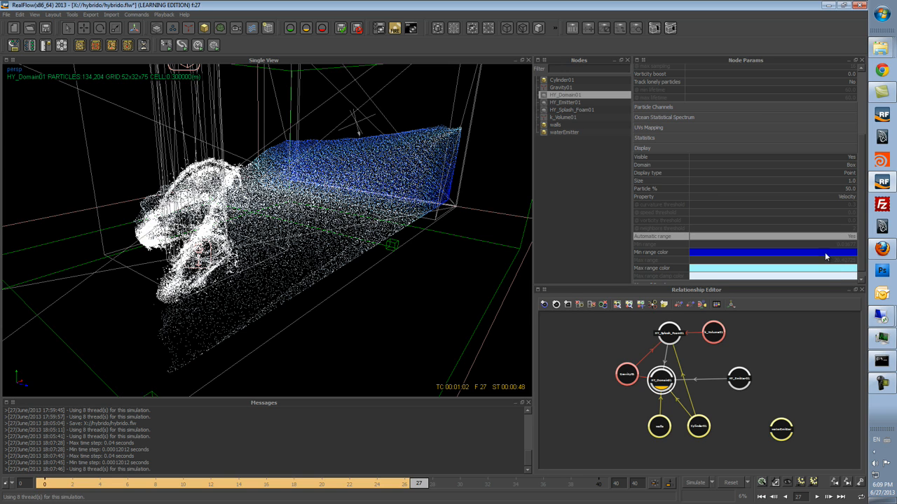
- Set the max range color of HY_Splash_Foam01 to bright blue, after trying orange
click(574, 111)
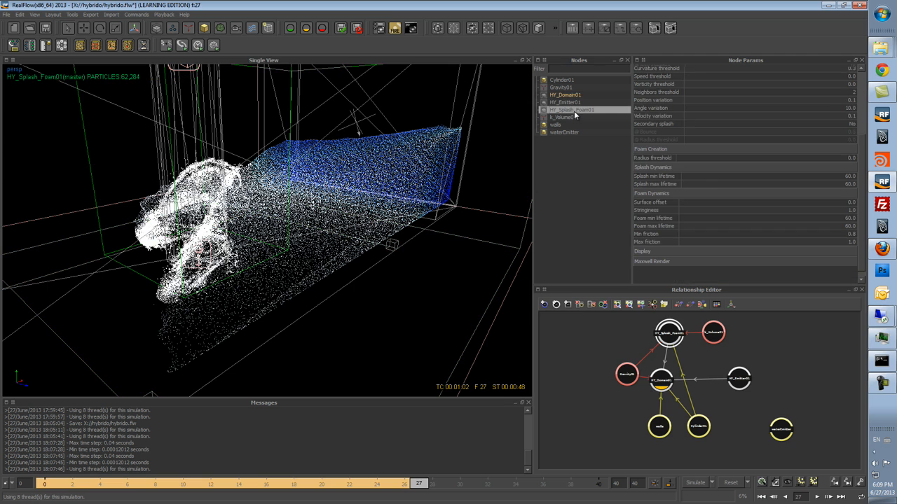
click(715, 253)
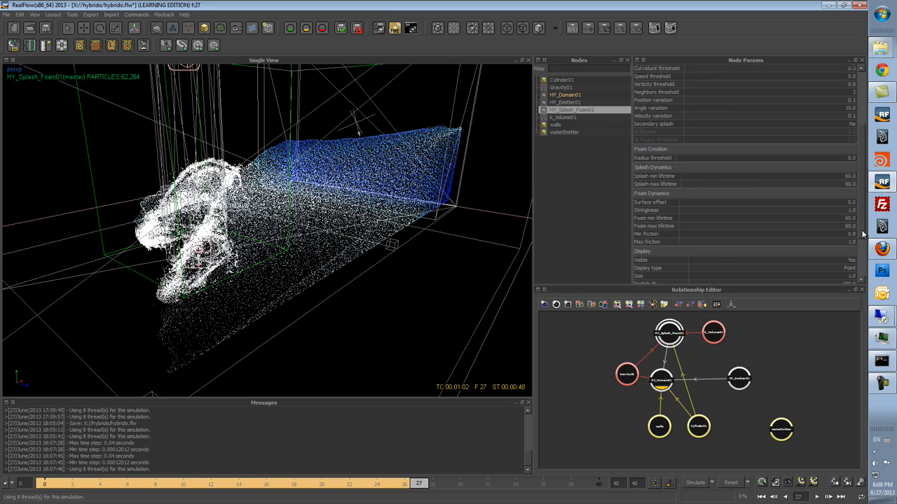
scroll(863, 234, down, 3)
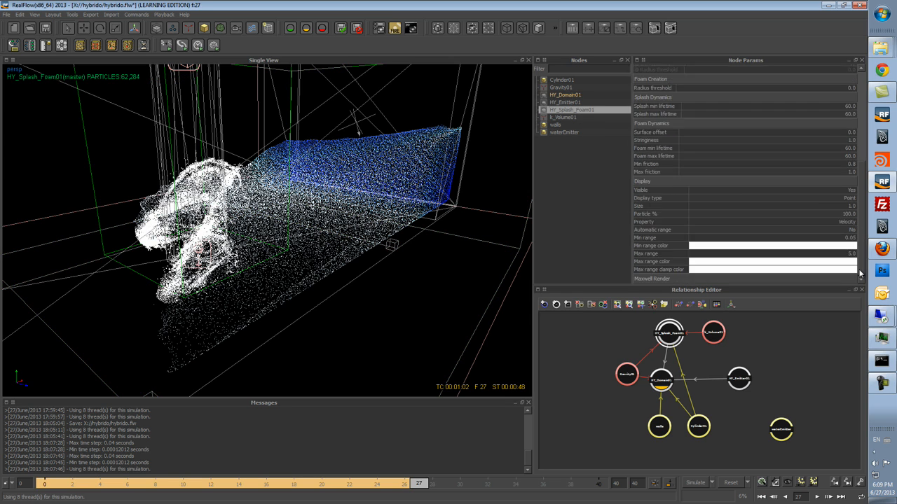
click(809, 262)
click(394, 217)
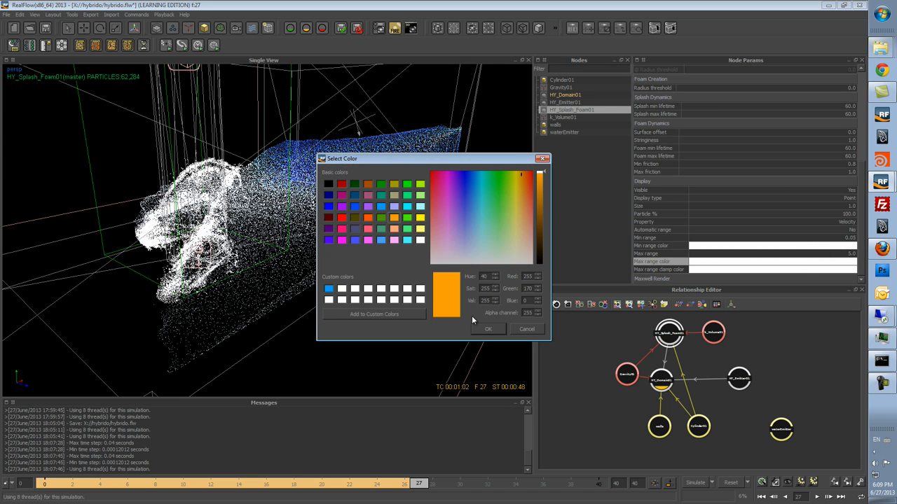
click(488, 329)
click(833, 264)
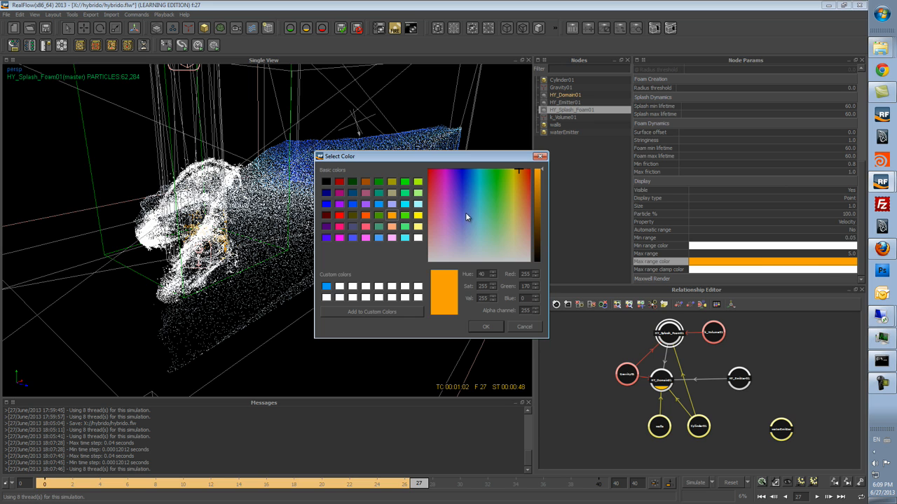
click(378, 204)
click(486, 329)
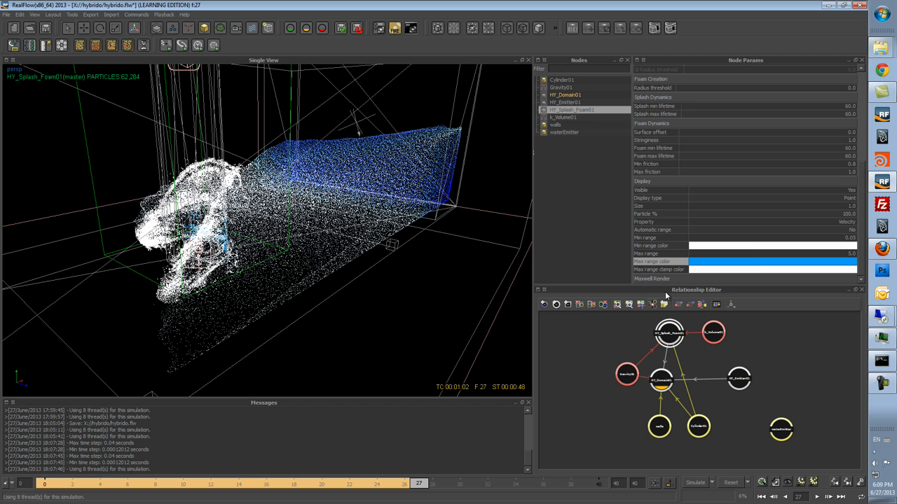
- Set the min range color and max range clamp color of HY_Splash_Foam01 to dark blue
click(795, 246)
click(474, 170)
click(487, 327)
click(753, 269)
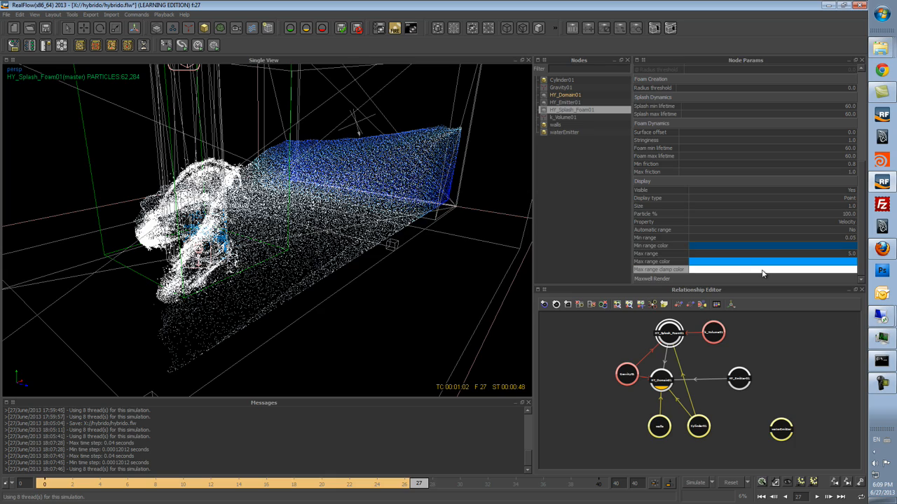
click(354, 195)
click(488, 329)
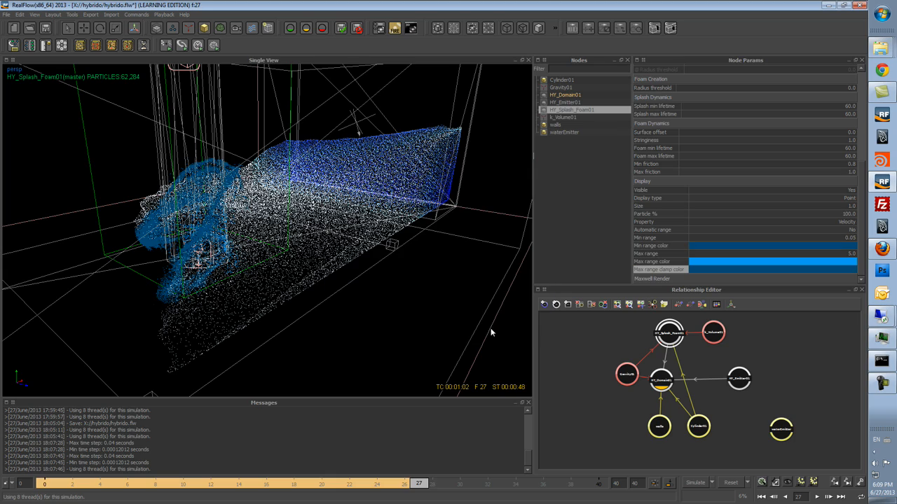
- Change the max range clamp color of HY_Splash_Foam01 to a muted teal, RGB 76, 124, 127
alt+drag(317, 258, 359, 233)
click(741, 261)
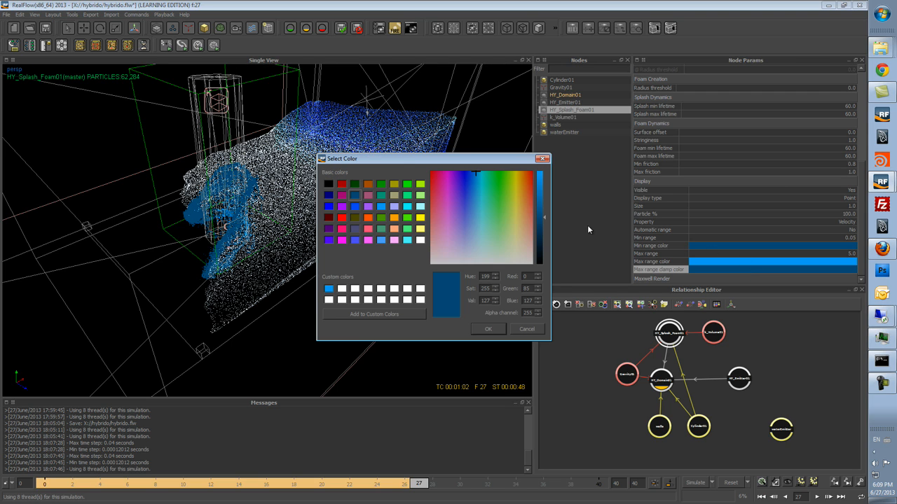
drag(482, 238, 480, 226)
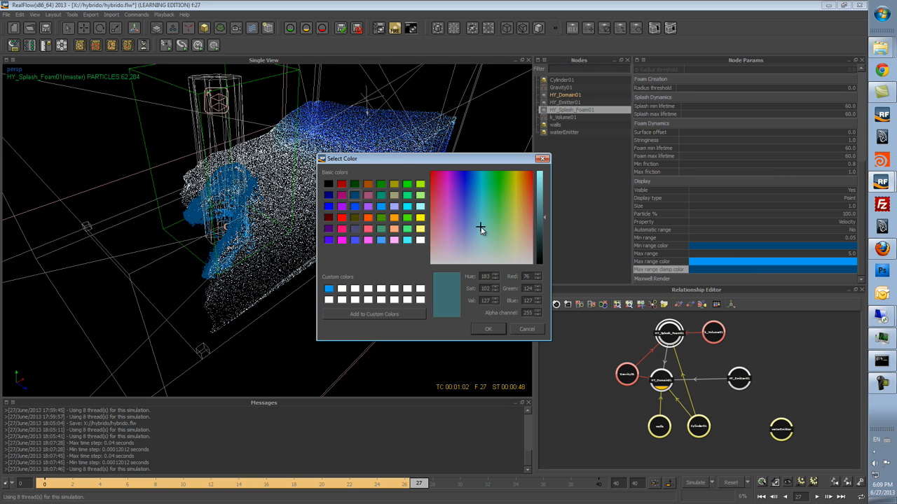
click(488, 328)
- Reset the simulation and reload its cached frames, scrubbing to frame 29
alt+drag(478, 326, 294, 245)
click(729, 483)
alt+drag(411, 256, 395, 332)
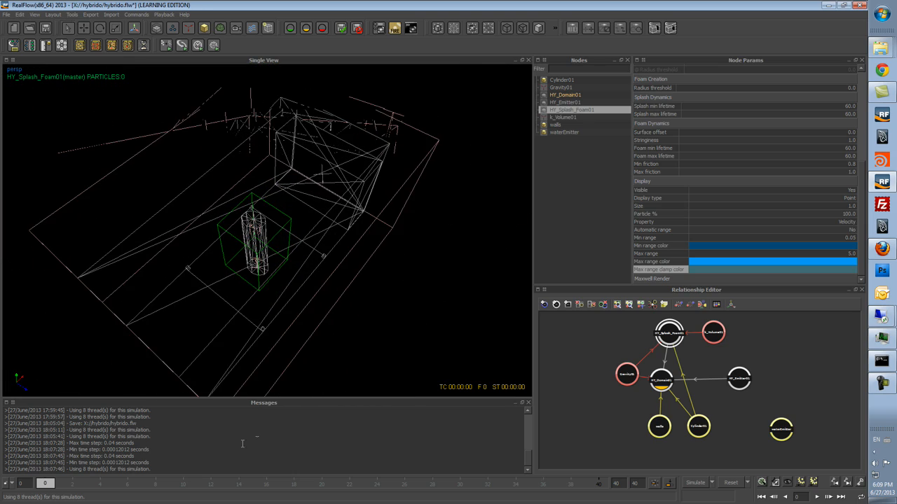
click(653, 484)
drag(60, 483, 457, 492)
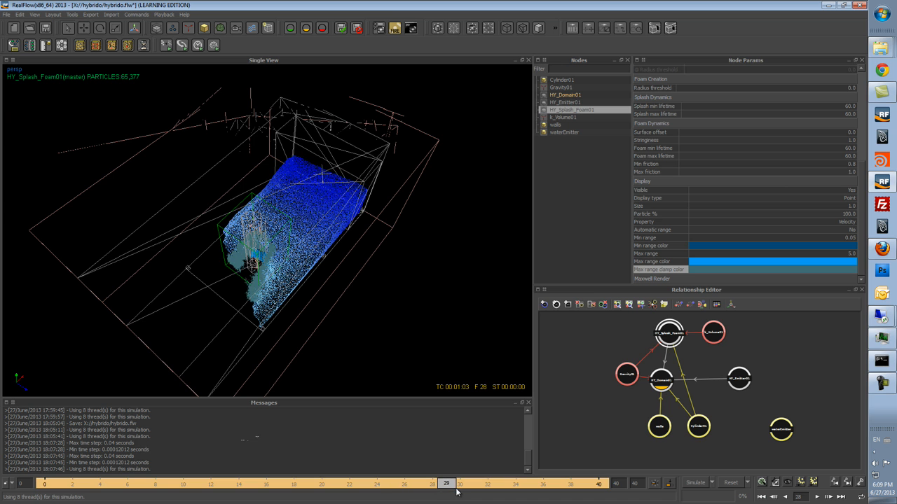
- Inspect the recolored splash and domain fluid around the cylinder at frame 29 from several angles
alt+drag(269, 253, 289, 225)
alt+drag(390, 224, 378, 369)
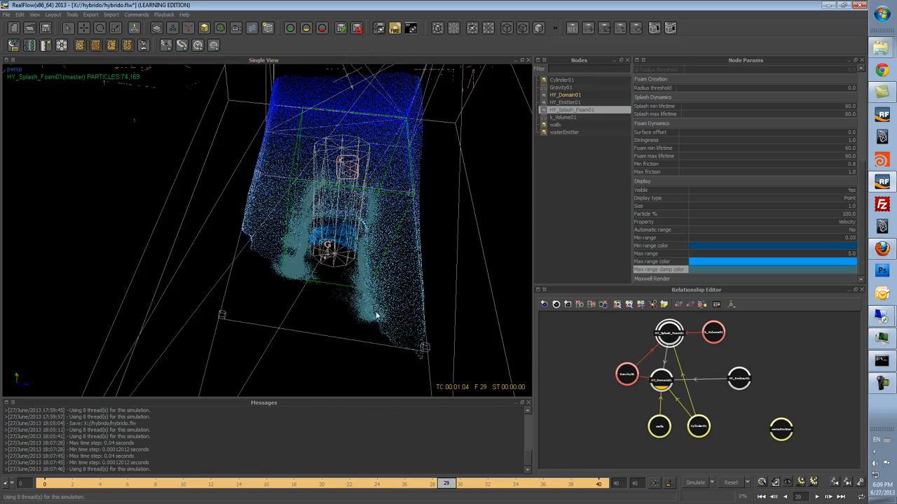
alt+drag(419, 319, 303, 237)
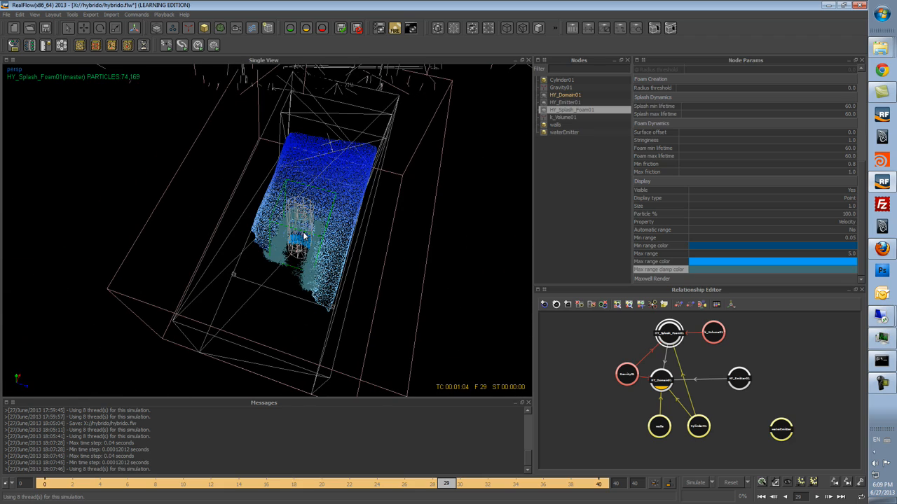
click(268, 29)
alt+drag(386, 238, 533, 253)
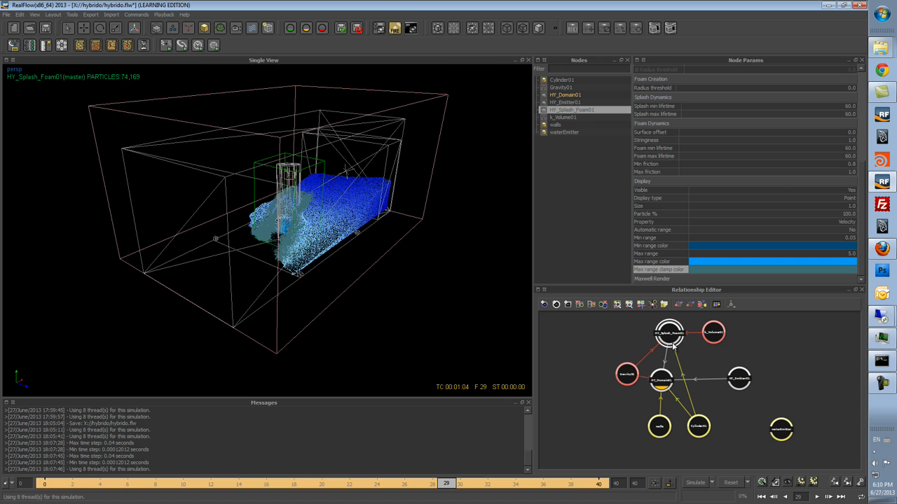
- Delete the HY_Splash_Foam01 node from the scene
alt+drag(400, 275, 343, 245)
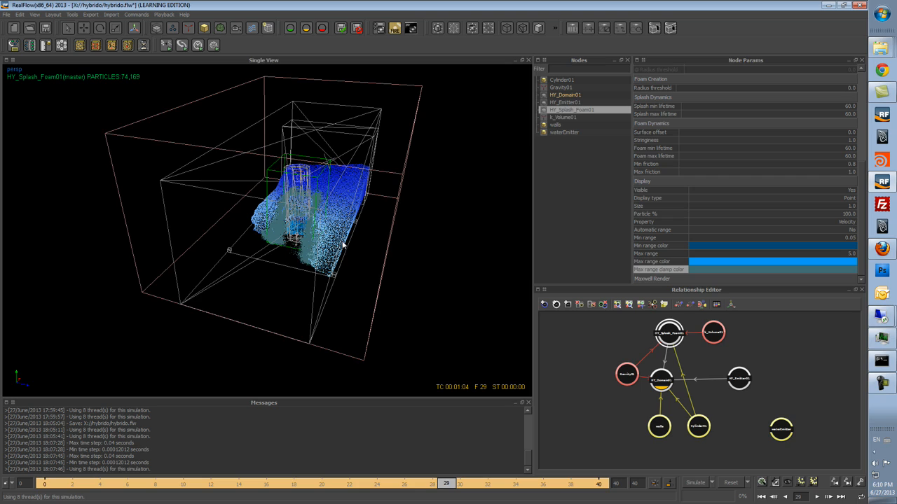
alt+drag(314, 257, 253, 153)
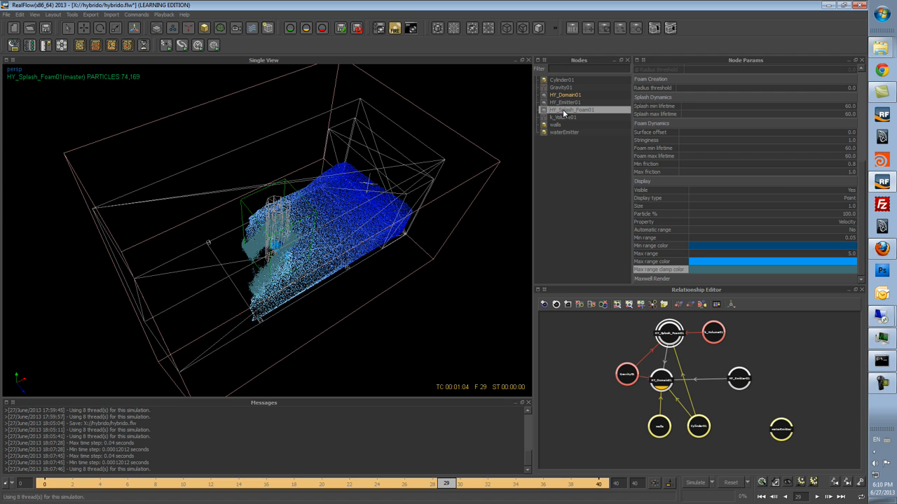
key(Delete)
alt+drag(340, 250, 312, 194)
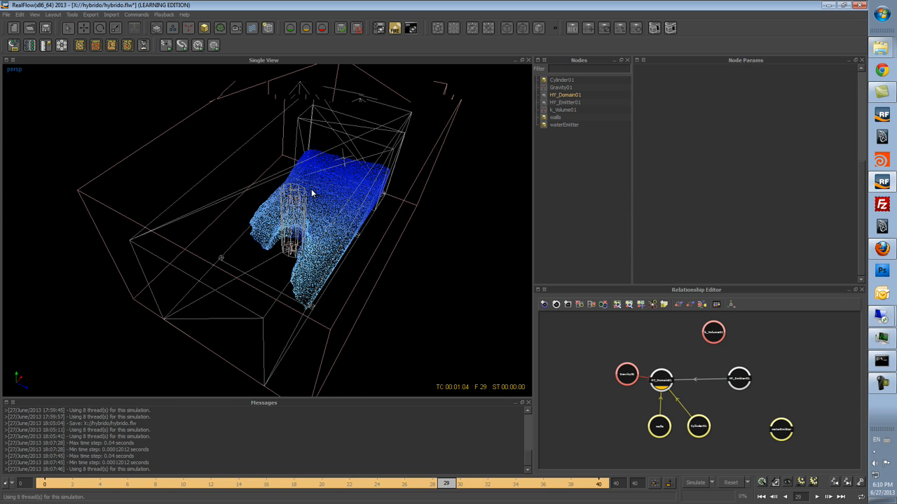
- Divide the walls volume into five IDOC regions with the multiple IDOC option
click(258, 135)
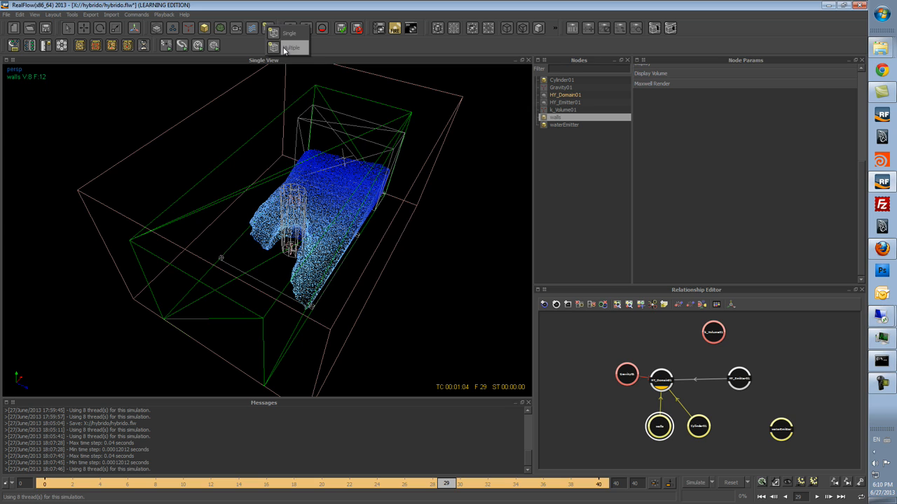
click(268, 28)
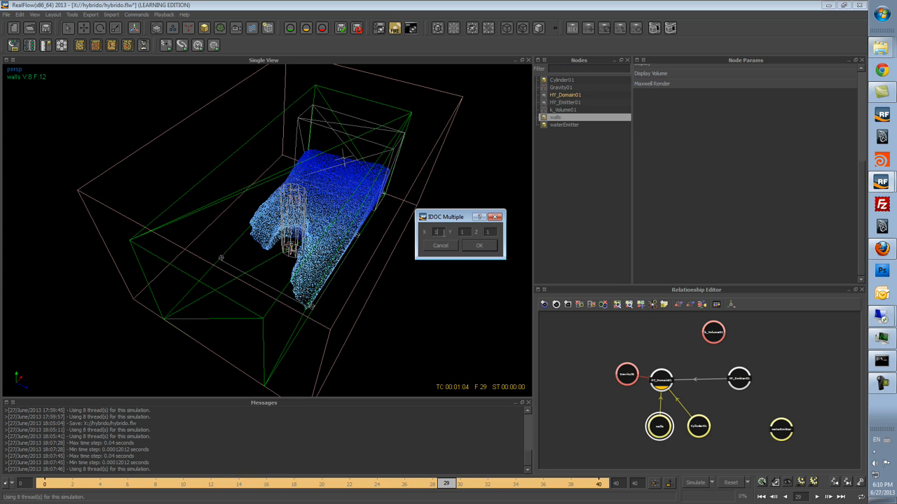
click(477, 246)
alt+drag(344, 270, 262, 281)
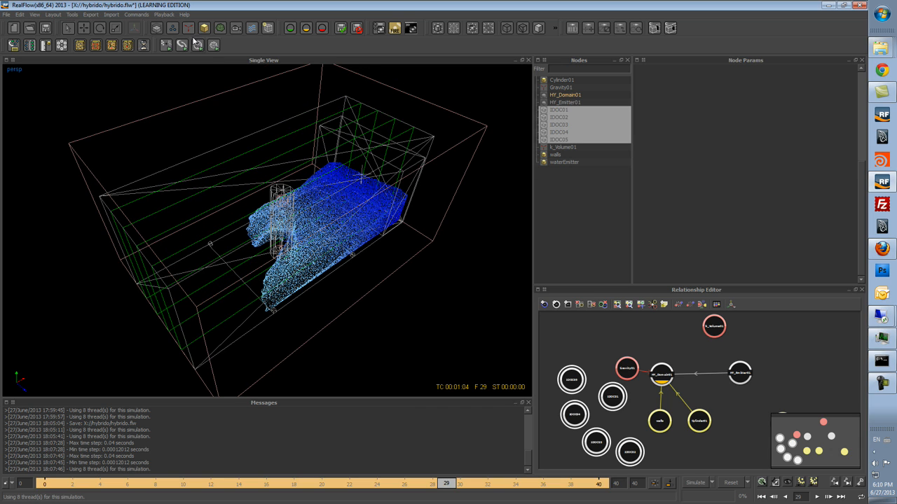
- Create a Hybrido splash emitter for each IDOC and expand IDOC01 to IDOC05 to show their linked emitters
click(156, 28)
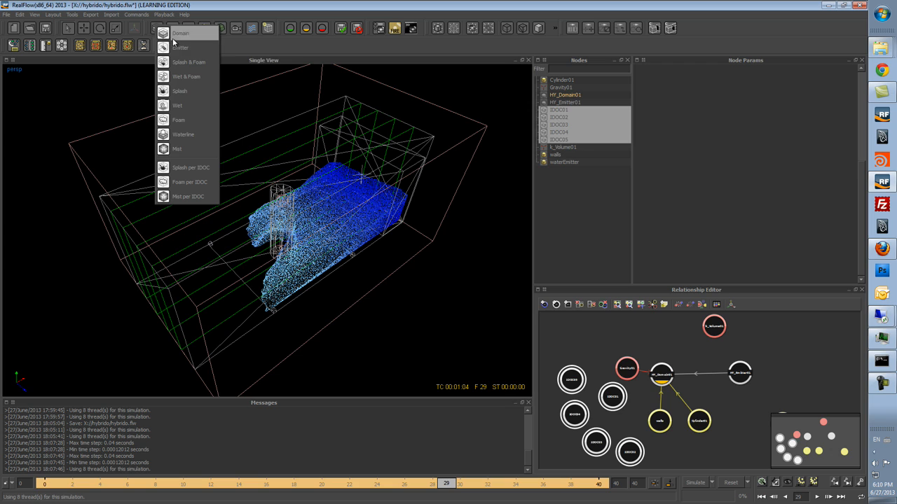
click(194, 167)
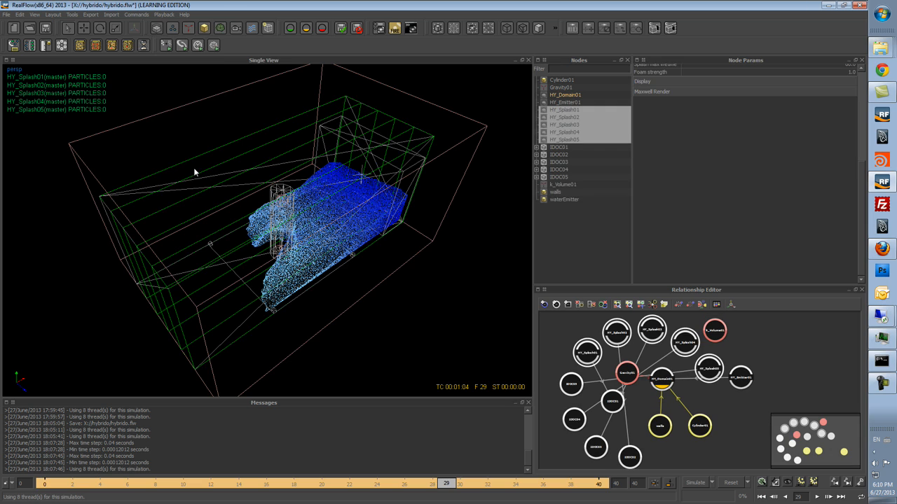
click(537, 147)
click(536, 162)
click(536, 176)
click(537, 192)
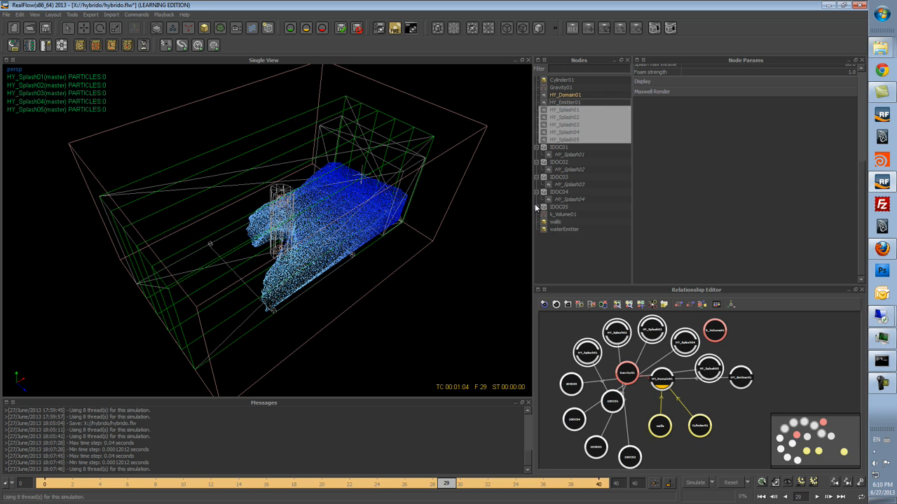
click(537, 206)
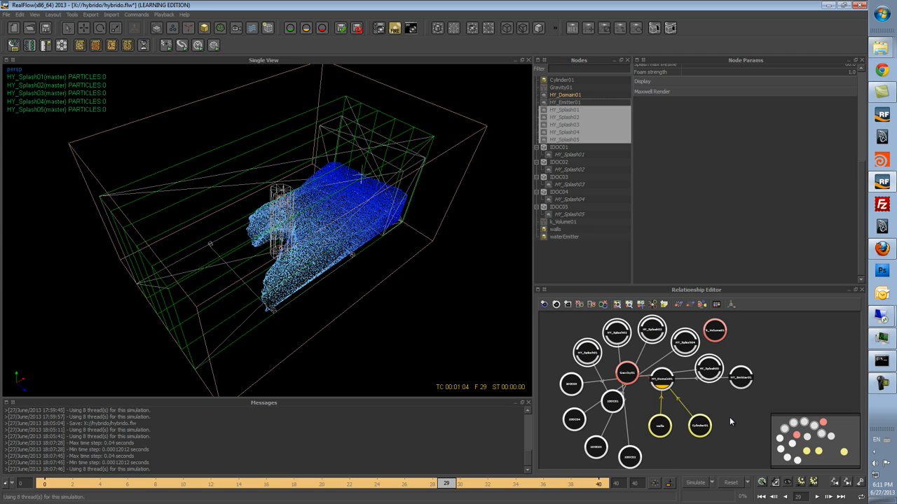
- Add a teal group box in the Relationship Editor and move HY_Domain01, walls, Cylinder01 and waterEmitter over to it
scroll(729, 417, down, 5)
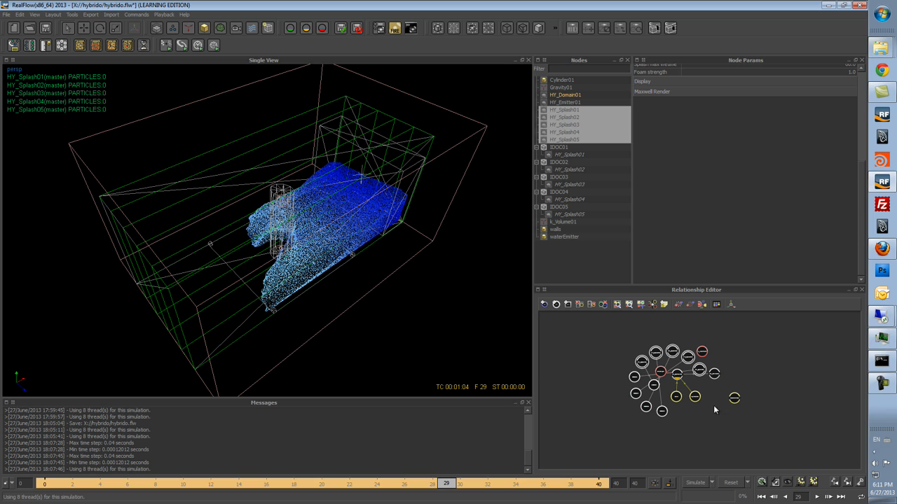
drag(677, 376, 699, 407)
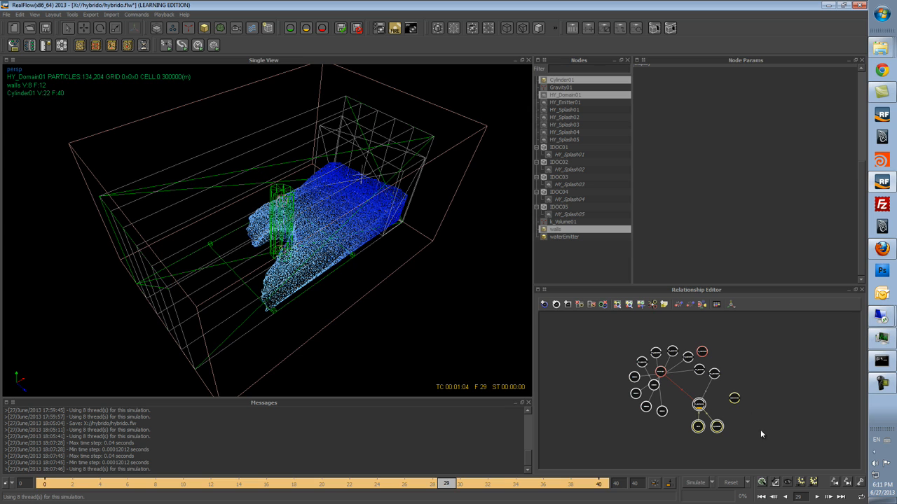
click(754, 369)
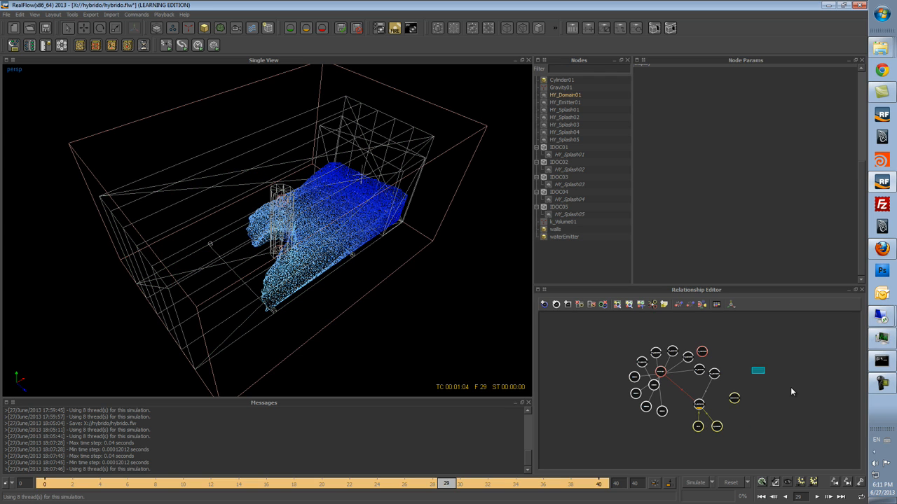
drag(743, 437, 762, 376)
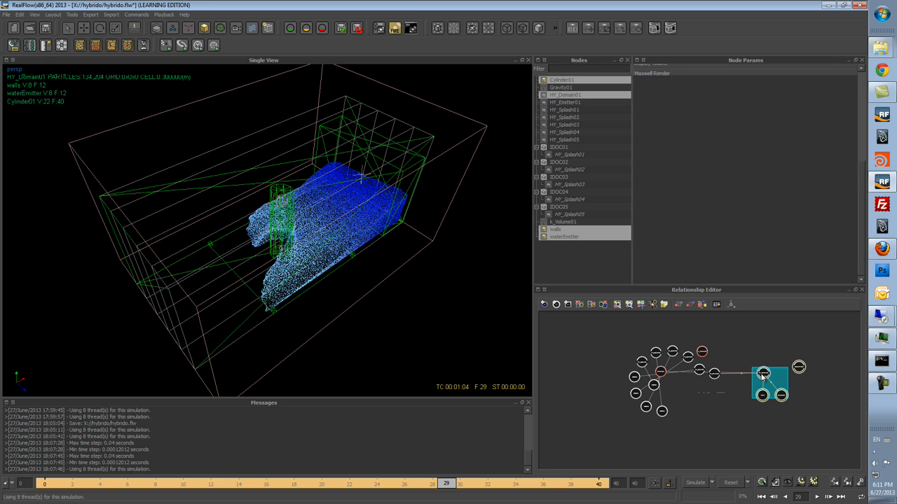
scroll(753, 390, up, 2)
middle_drag(688, 375, 653, 385)
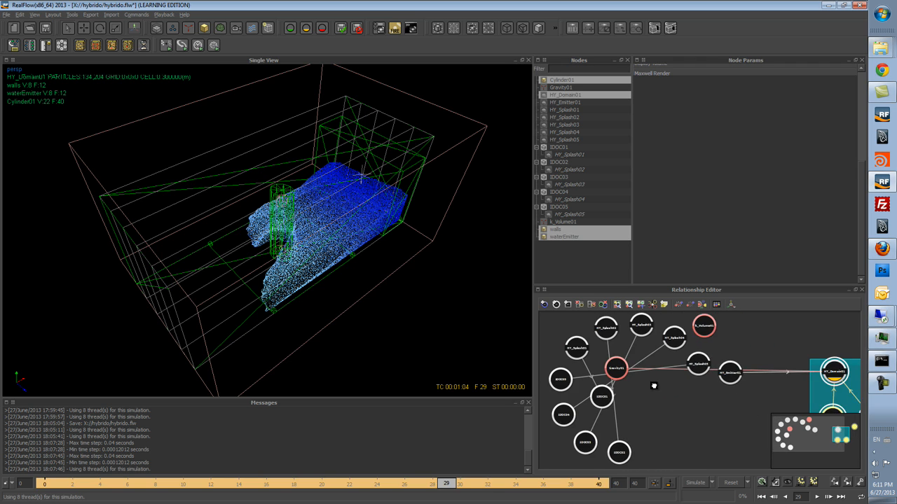
middle_drag(744, 410, 566, 377)
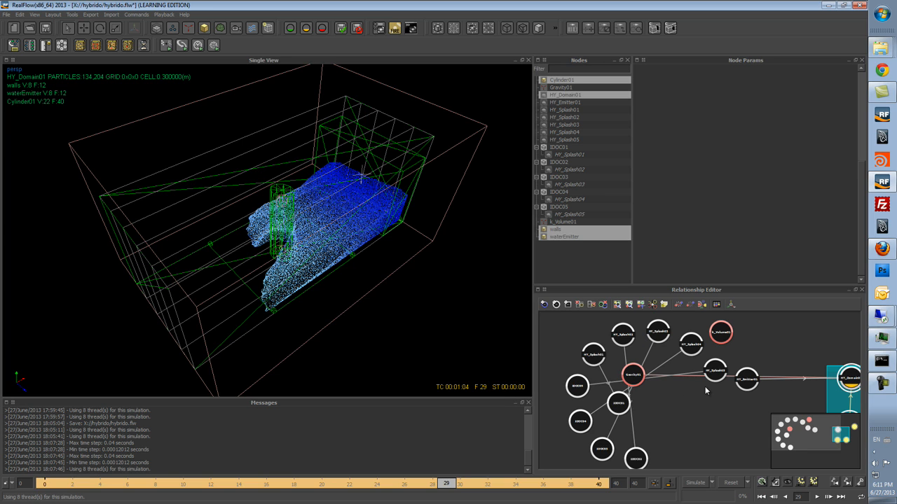
middle_drag(714, 406, 747, 400)
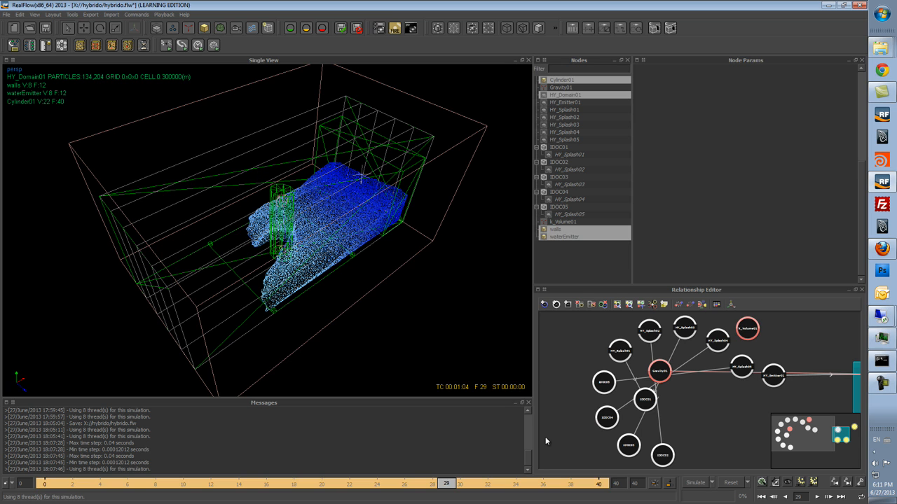
drag(451, 489, 446, 486)
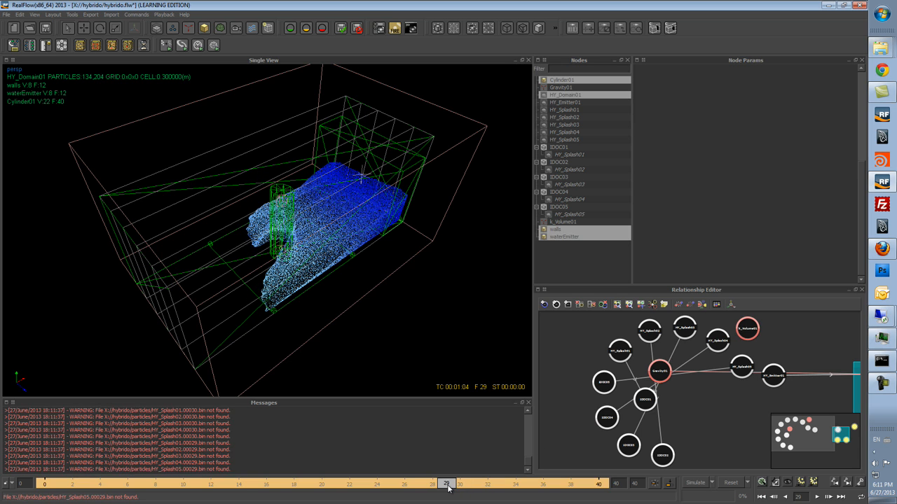
- Open the Hybrido demo scene hybrido_basics_IDOCs, discarding the current scene data, then read and close its scene description
click(184, 14)
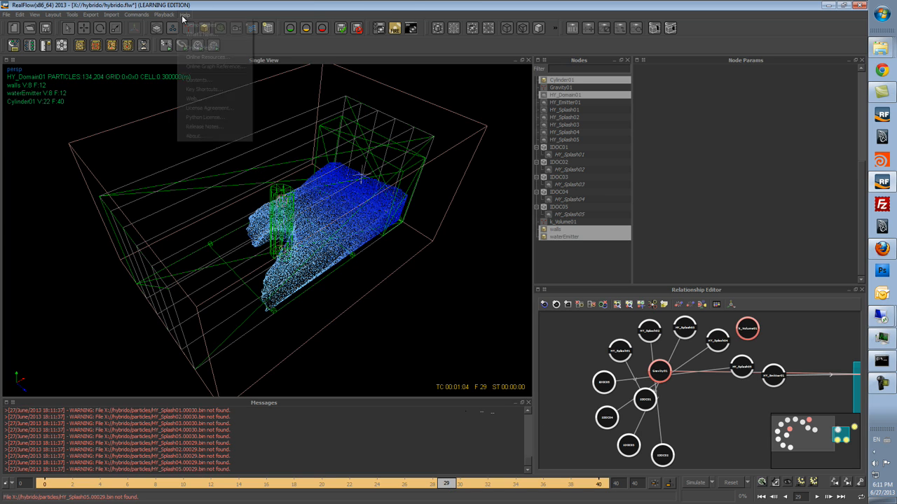
mouse_move(211, 25)
mouse_move(259, 28)
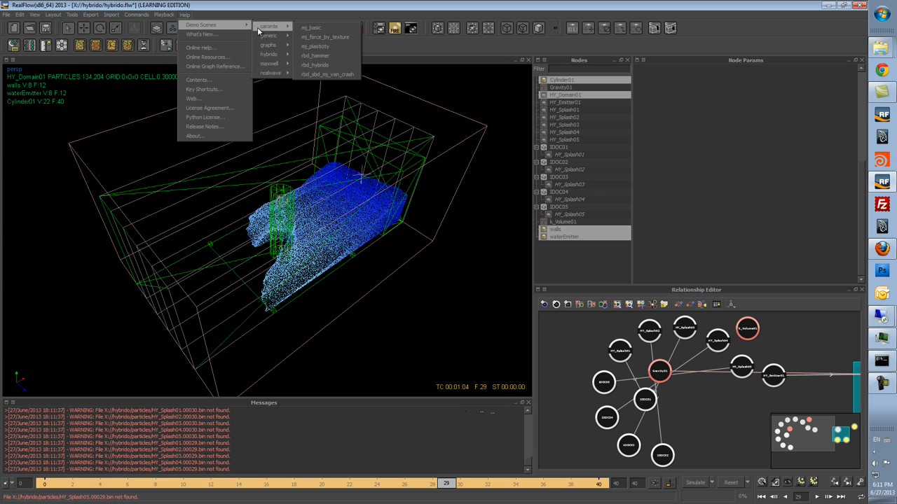
mouse_move(273, 45)
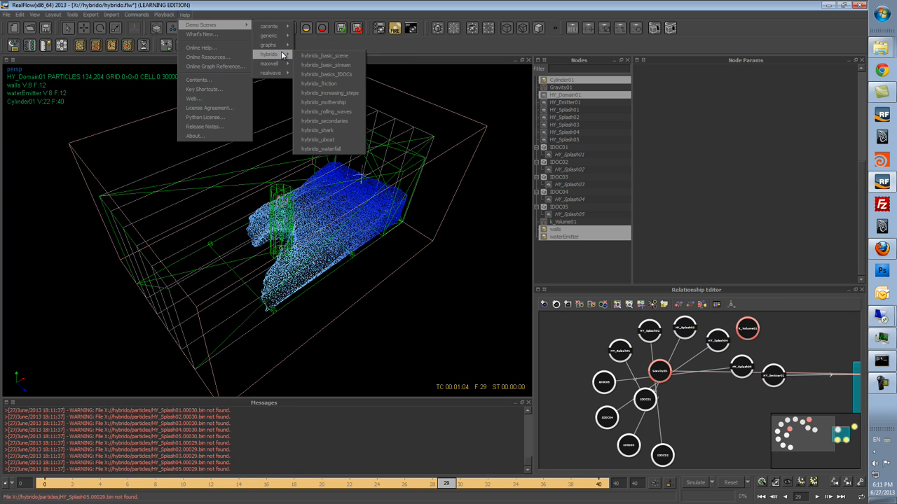
click(328, 74)
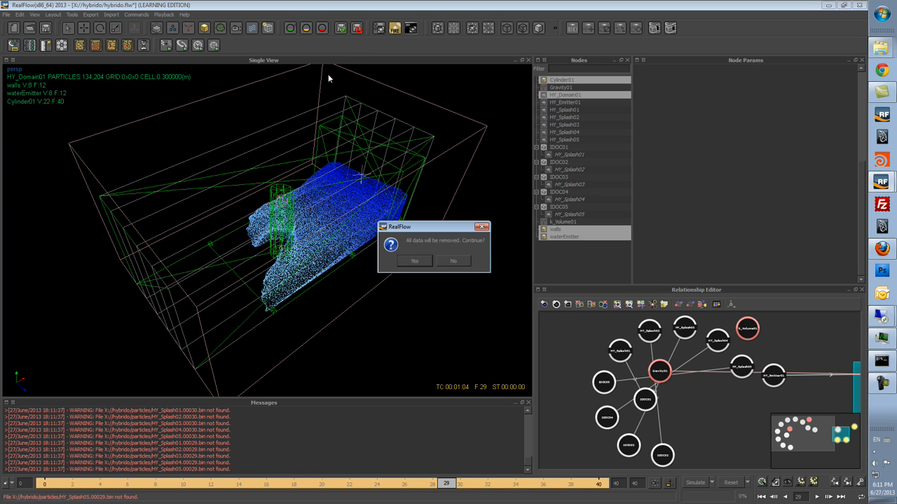
click(416, 258)
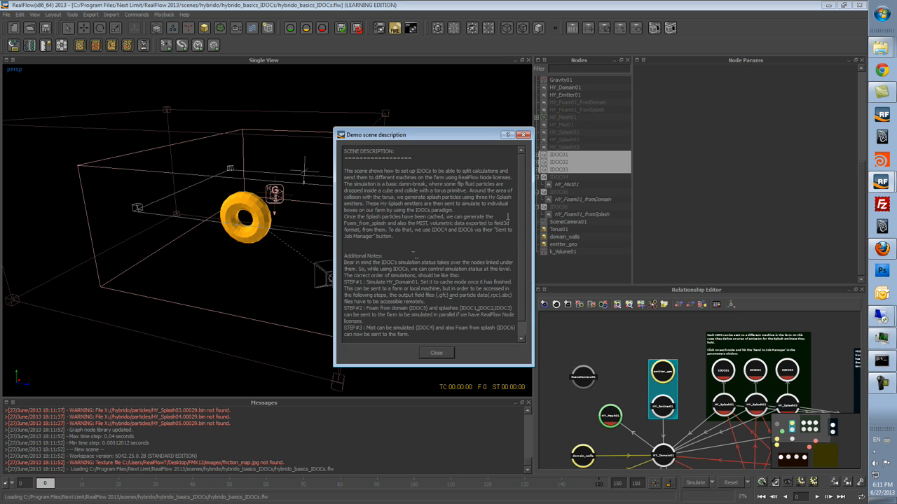
scroll(490, 196, down, 1)
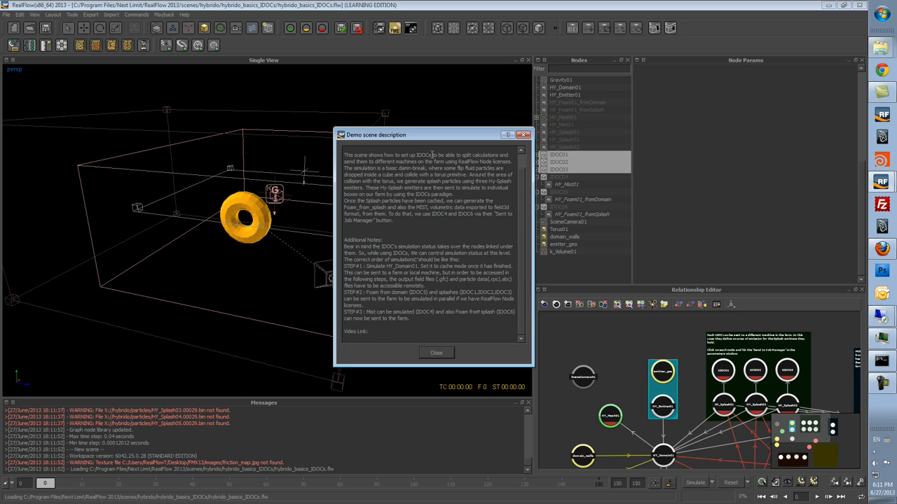
click(444, 356)
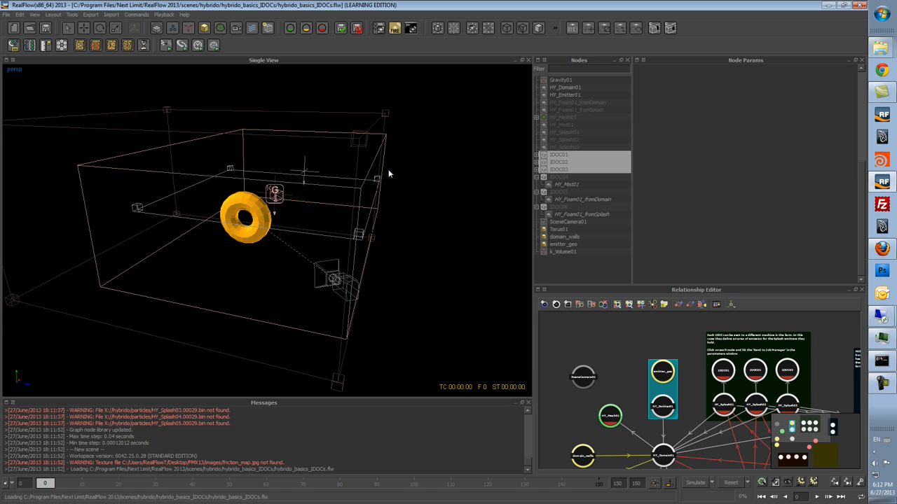
- Enlarge the Relationship Editor into a full-size window and fit the demo scene's whole node network in view
alt+drag(400, 171, 411, 272)
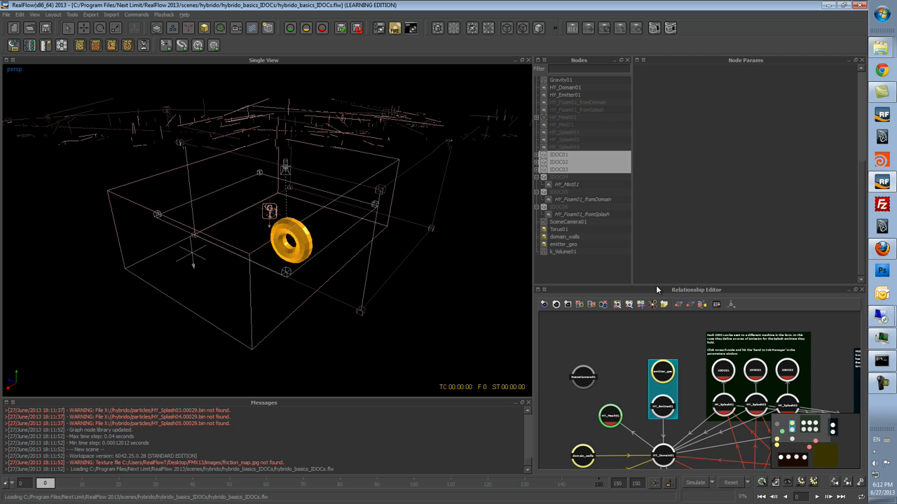
click(854, 290)
click(577, 148)
scroll(589, 278, up, 5)
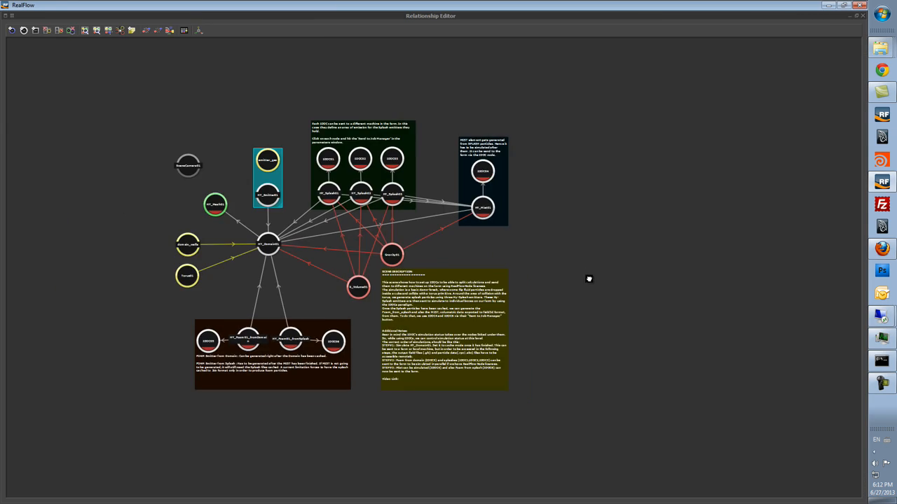
scroll(627, 258, down, 2)
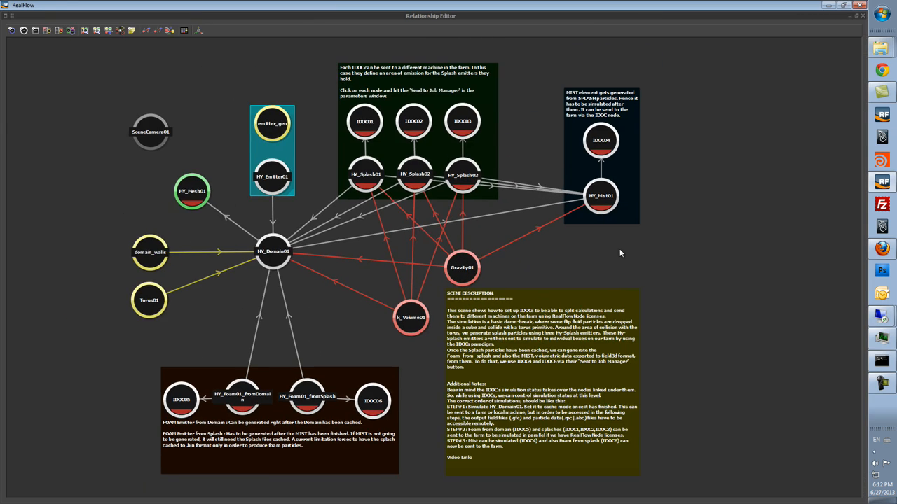
- Examine HY_Domain01 and the IDOC01, IDOC02 and IDOC03 nodes that hold the splash emitters in the demo network
click(276, 259)
click(371, 128)
click(419, 130)
click(466, 126)
click(271, 269)
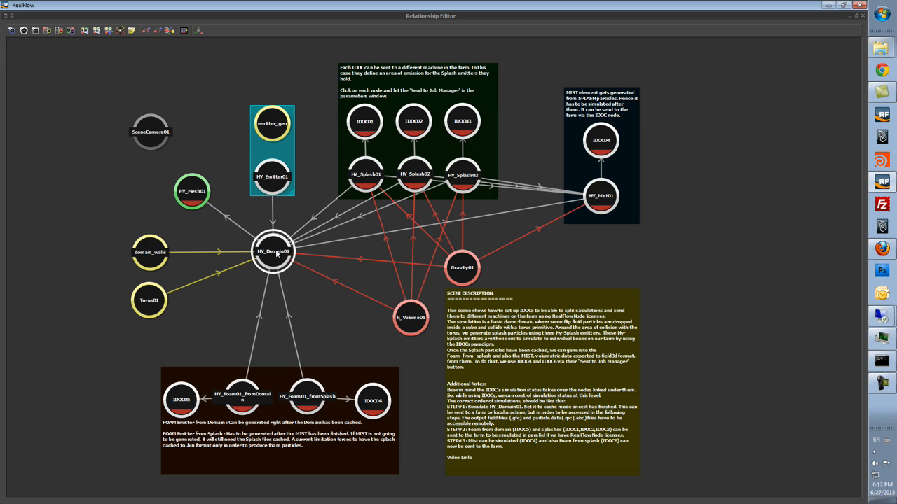